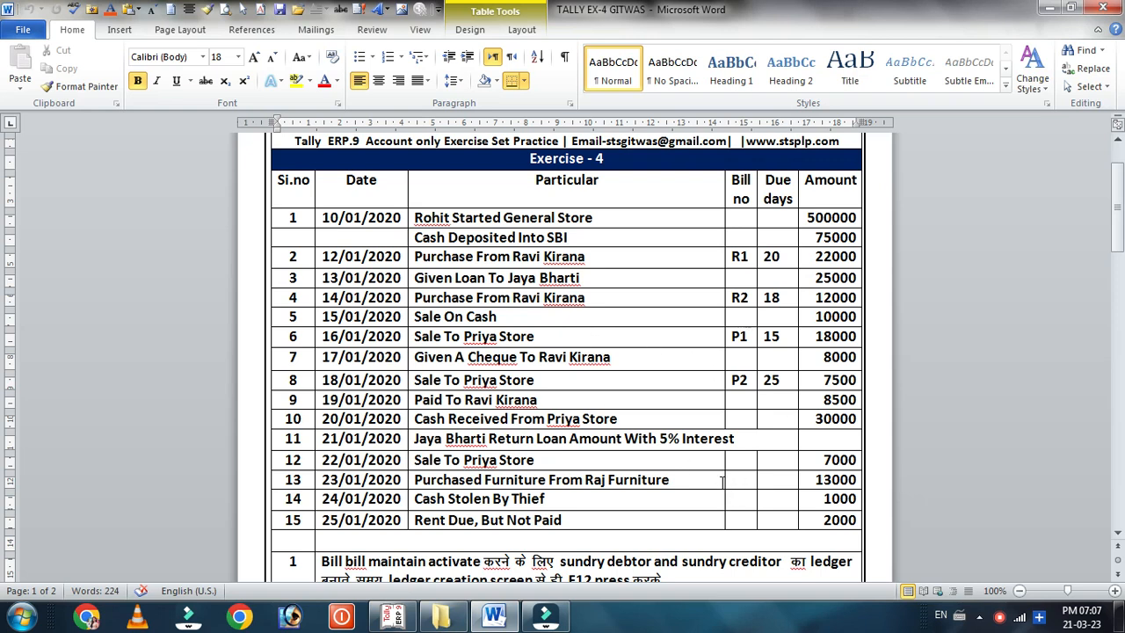
# Step: Switch to Tally.ERP 9, enter Educational Mode, and start creating a new company
pyautogui.click(391, 618)
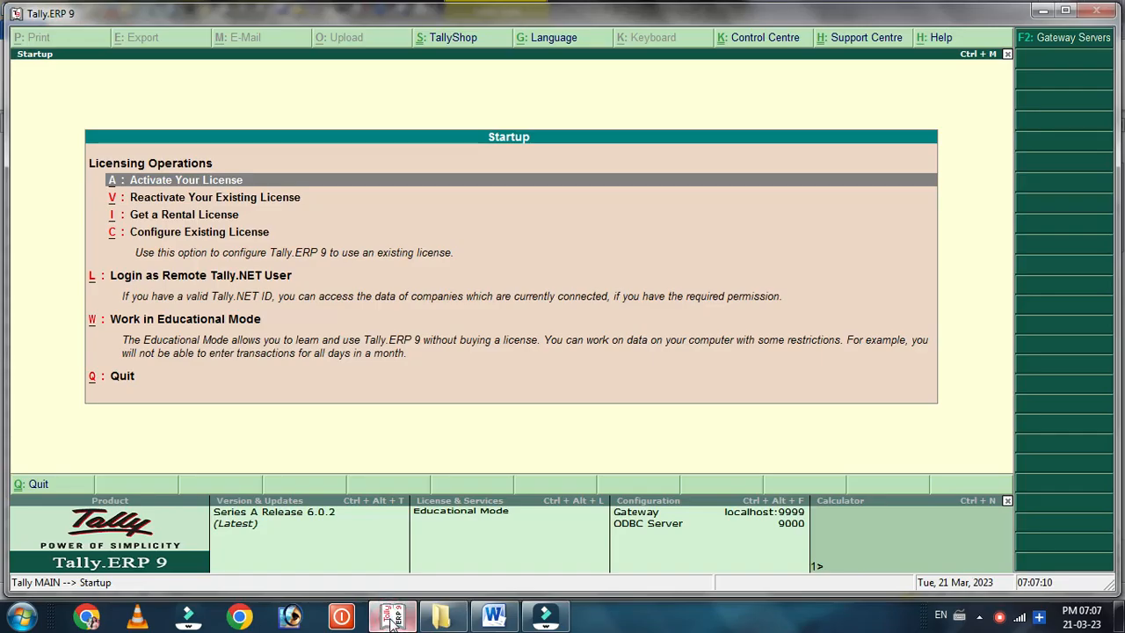
pyautogui.press('w')
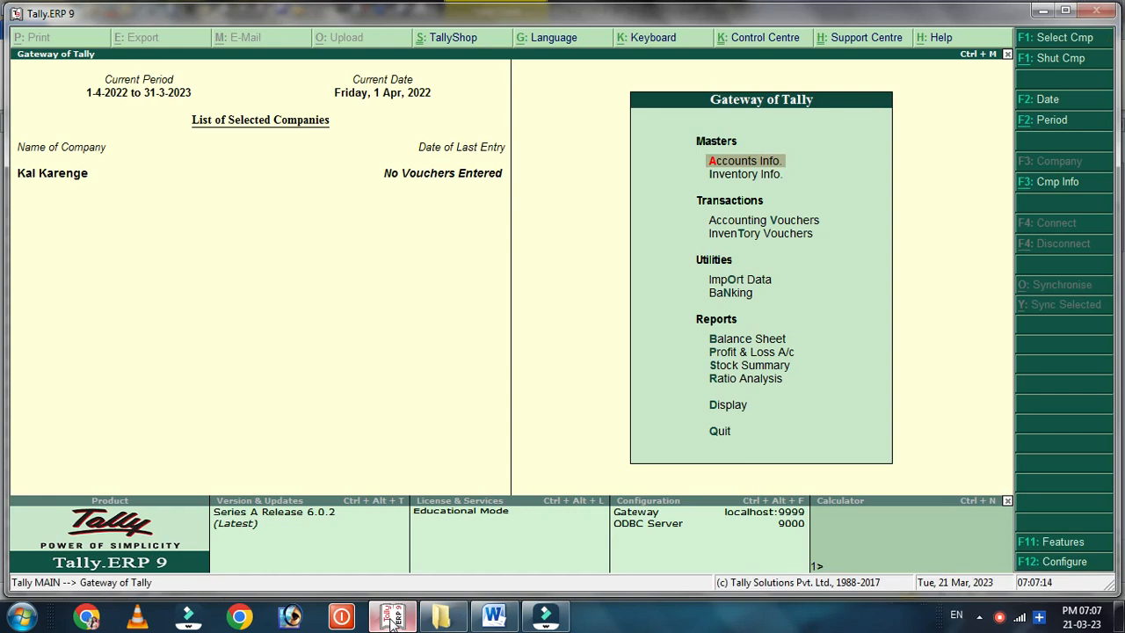
pyautogui.hotkey('alt', 'F3')
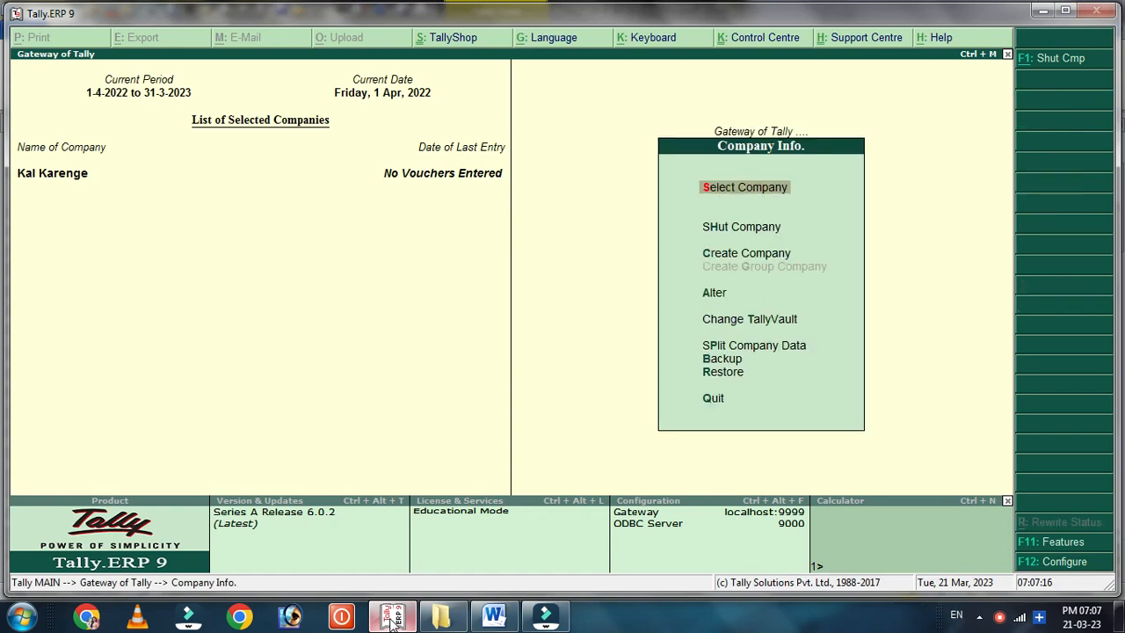
pyautogui.press('Down')
pyautogui.press('Down')
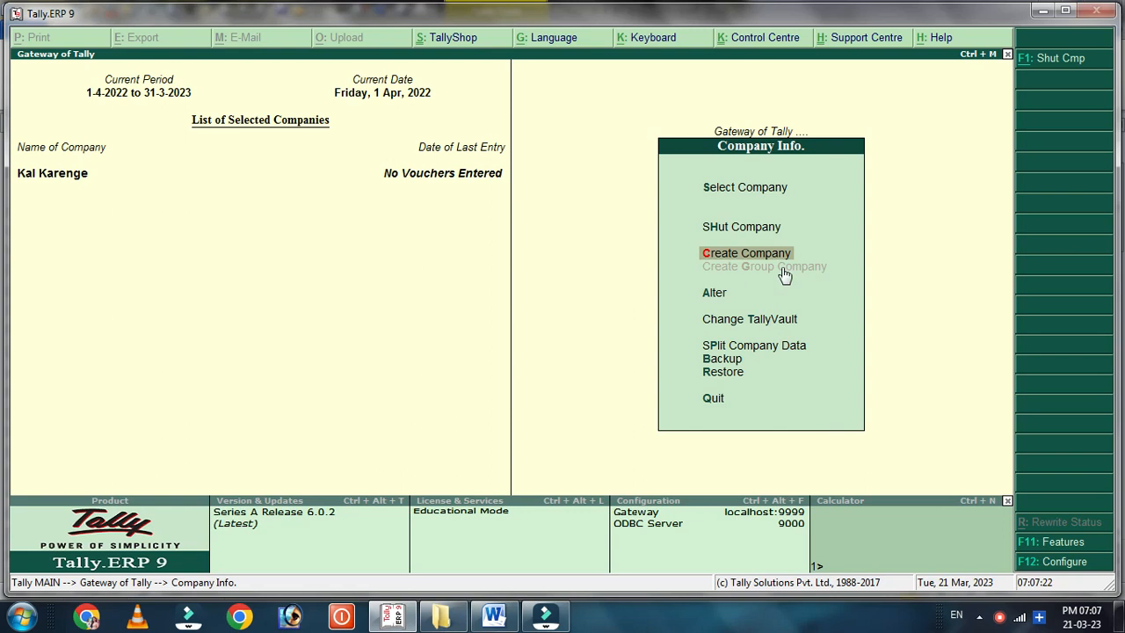
pyautogui.click(720, 257)
# Step: Name the new company "Tally Ex-4", keep the same mailing name, and fill in the company's address
pyautogui.write('Tally Ex')
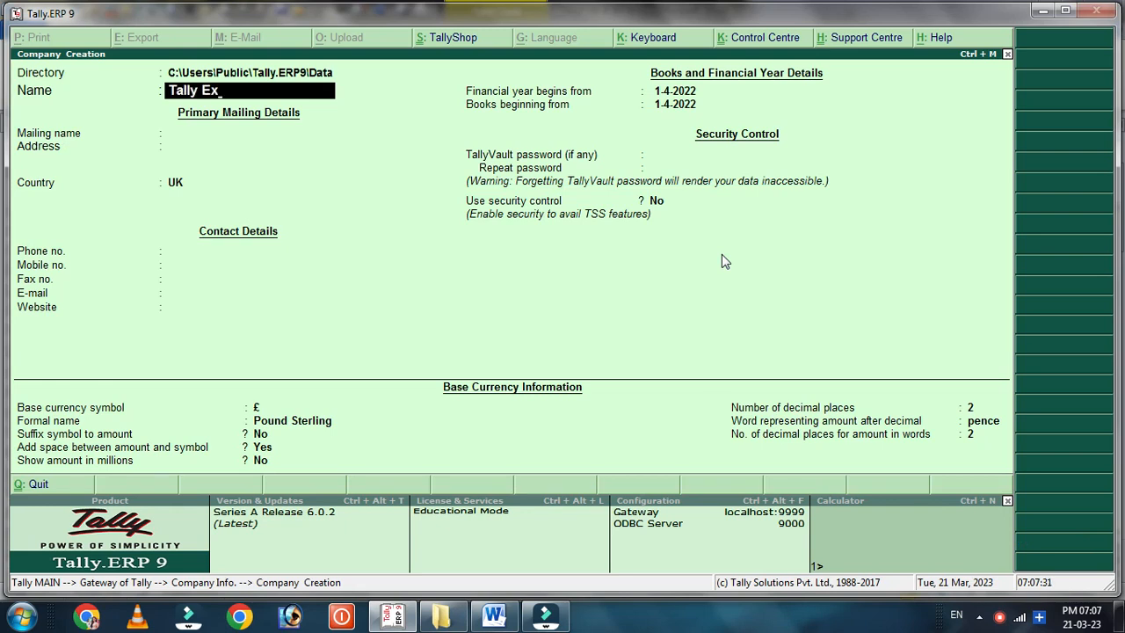
pyautogui.write('-4')
pyautogui.press('Return')
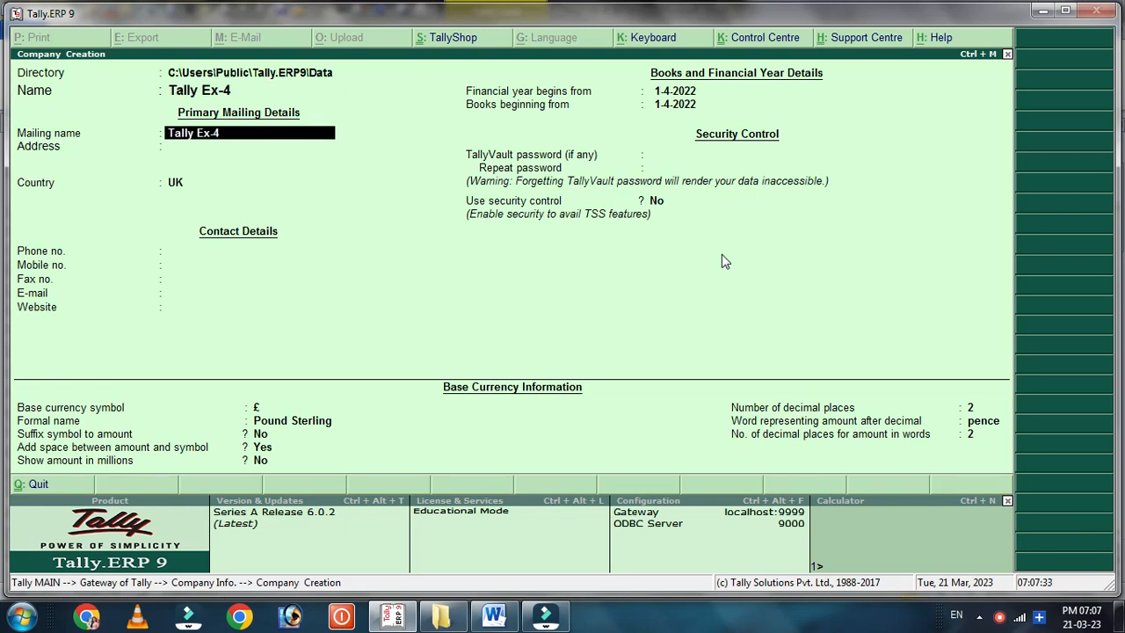
pyautogui.press('Return')
pyautogui.write('Araria')
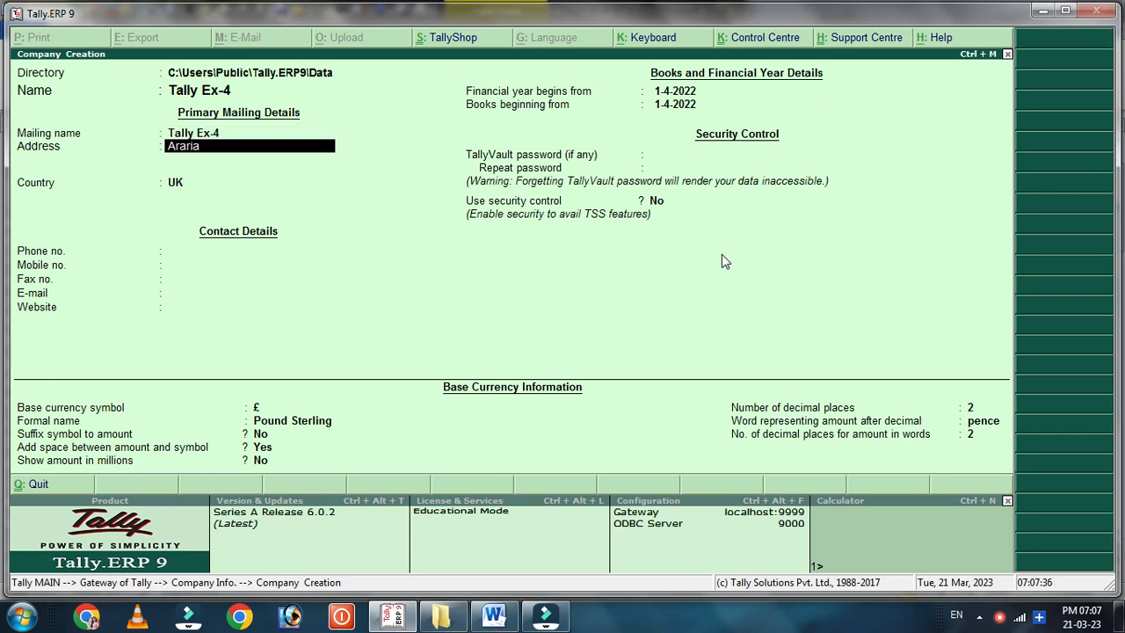
pyautogui.press('Return')
pyautogui.press('Return')
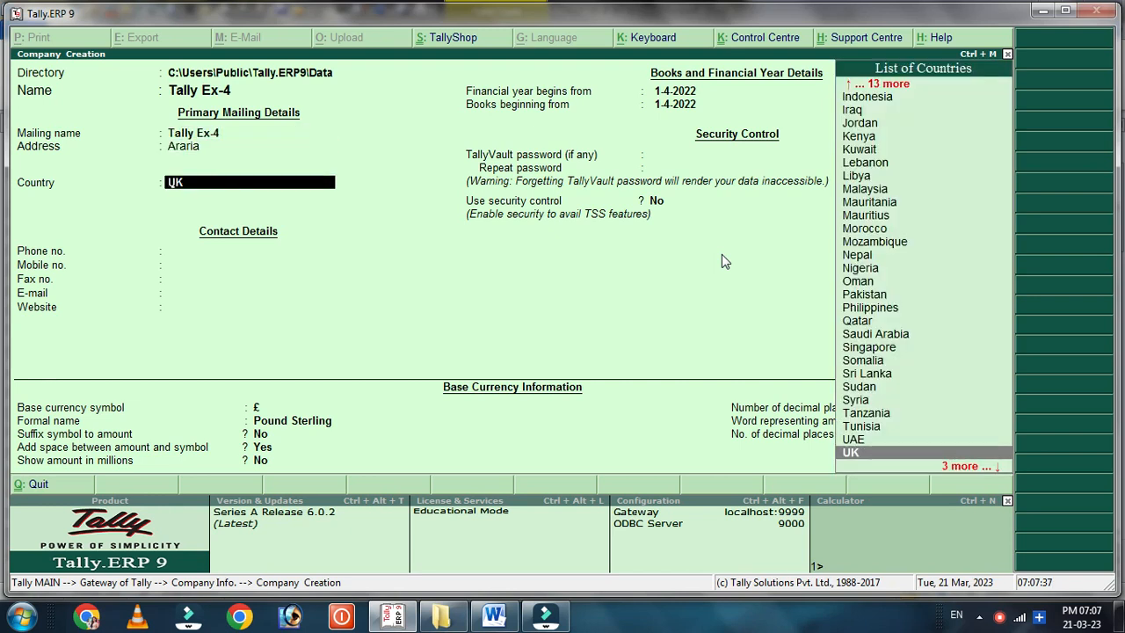
# Step: Set the company's country to India and state to Bihar, and fill in its postal pincode
pyautogui.write('In')
pyautogui.press('Return')
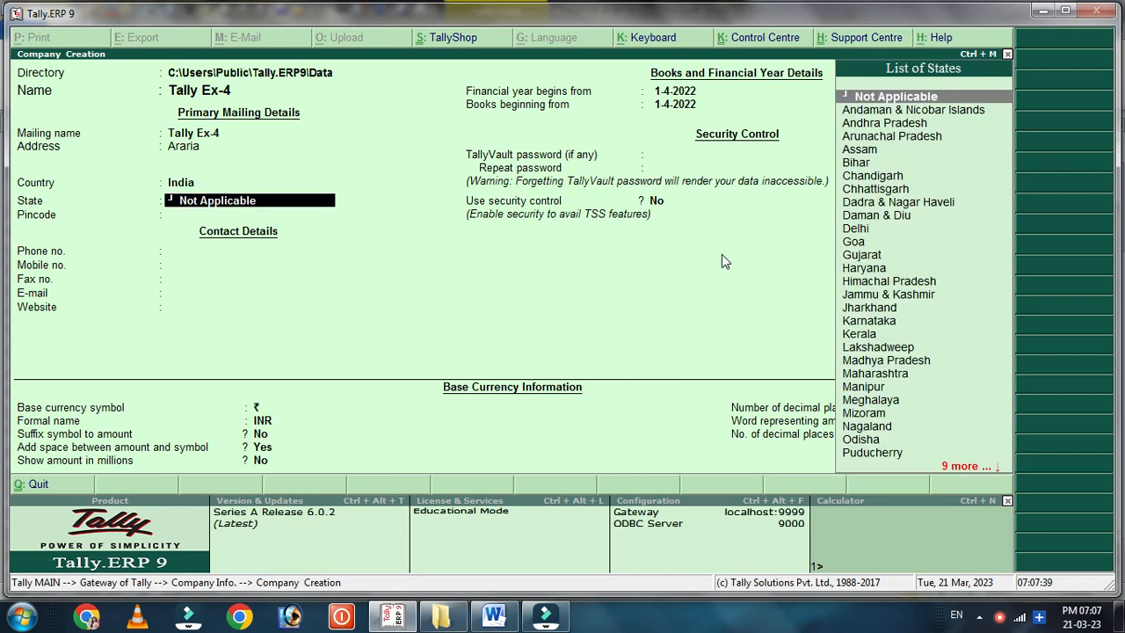
pyautogui.write('B')
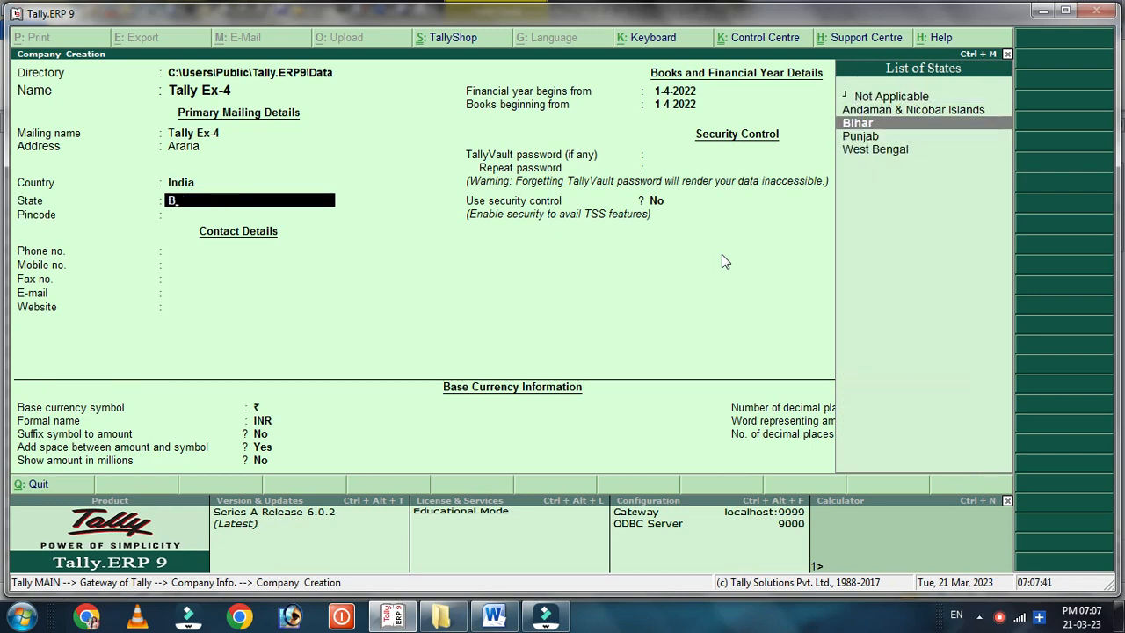
pyautogui.press('Return')
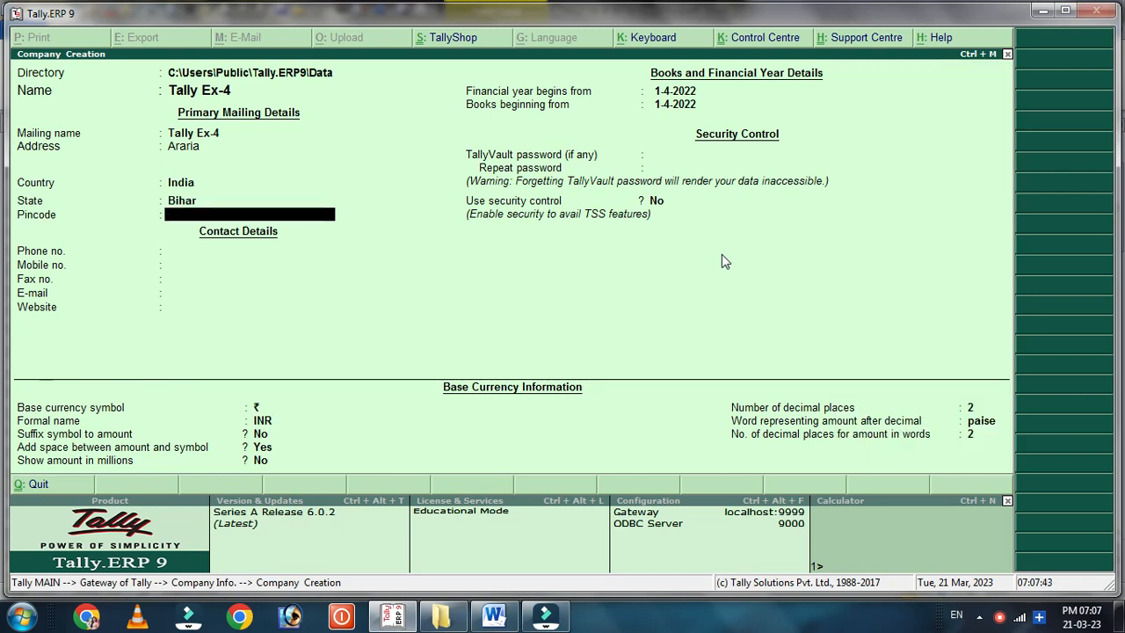
pyautogui.write('854325')
pyautogui.press('Return')
# Step: Leave the contact details blank, keep the 1-4-2022 financial year and the other defaults, and save the company
pyautogui.press('Return')
pyautogui.press('Return')
pyautogui.press('Return')
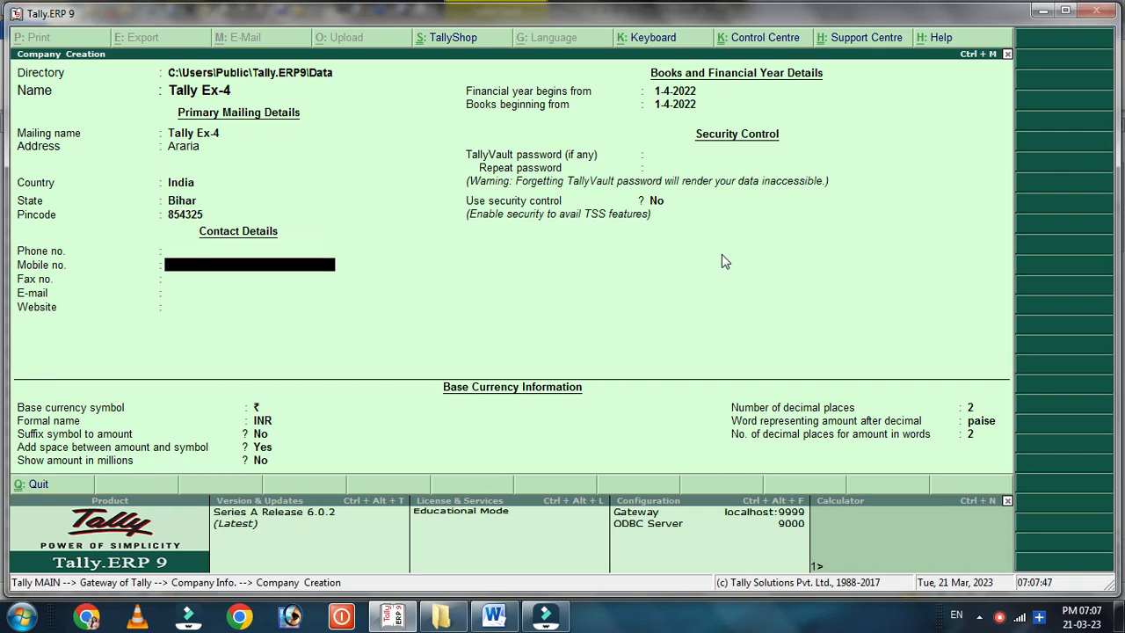
pyautogui.press('Return')
pyautogui.press('Return')
pyautogui.press('Return')
pyautogui.press('Return')
pyautogui.press('Return')
pyautogui.press('Return')
pyautogui.press('Return')
pyautogui.press('Return')
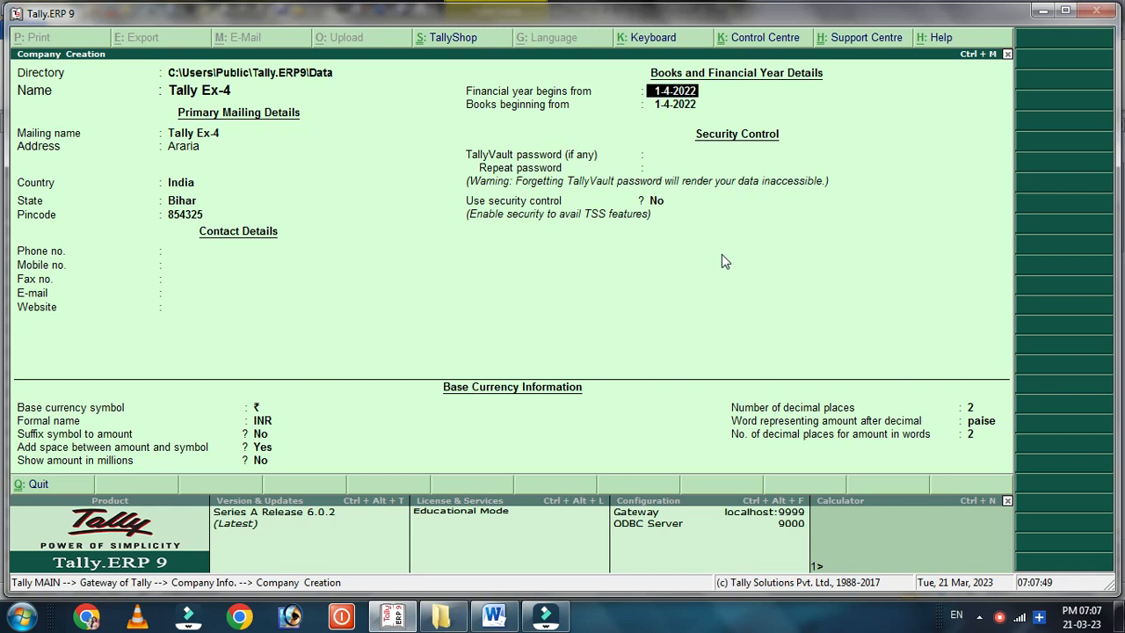
pyautogui.press('Return')
pyautogui.press('Return')
pyautogui.press('Return')
pyautogui.press('Return')
pyautogui.press('Return')
pyautogui.press('Return')
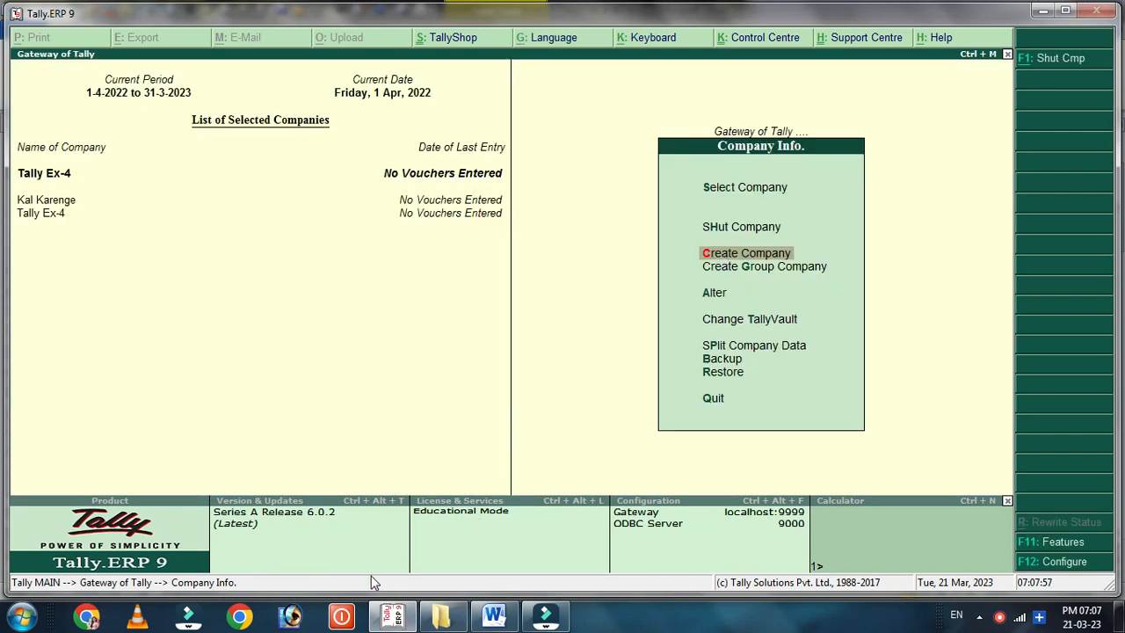
# Step: Review the Exercise 4 transactions in Word, and open a new receipt voucher in Tally.ERP 9
pyautogui.click(496, 618)
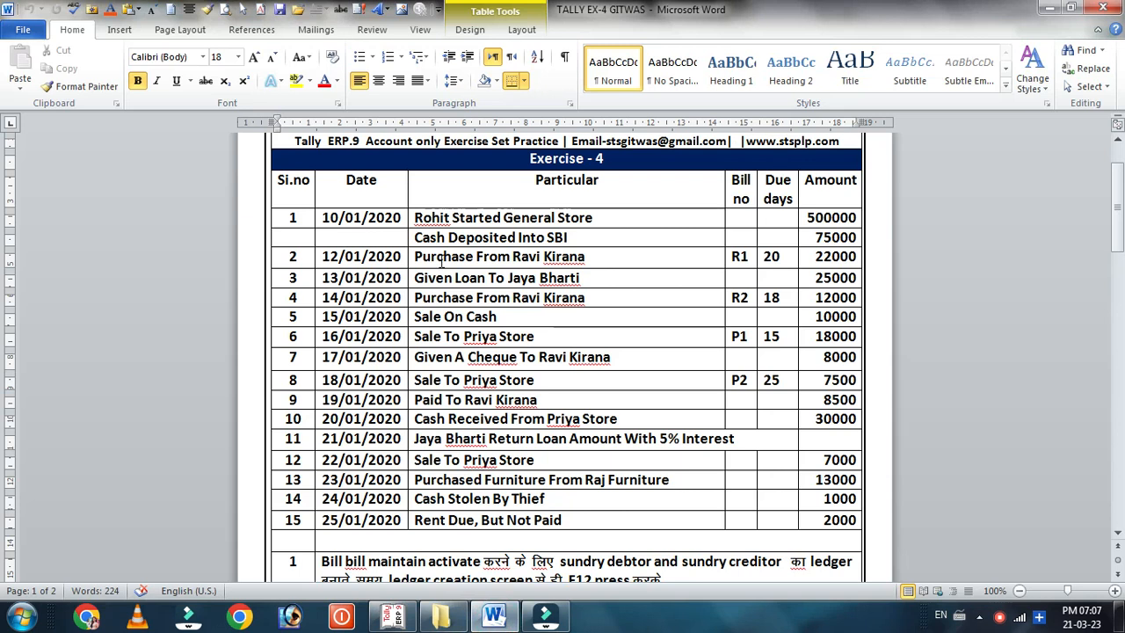
pyautogui.press('alt')
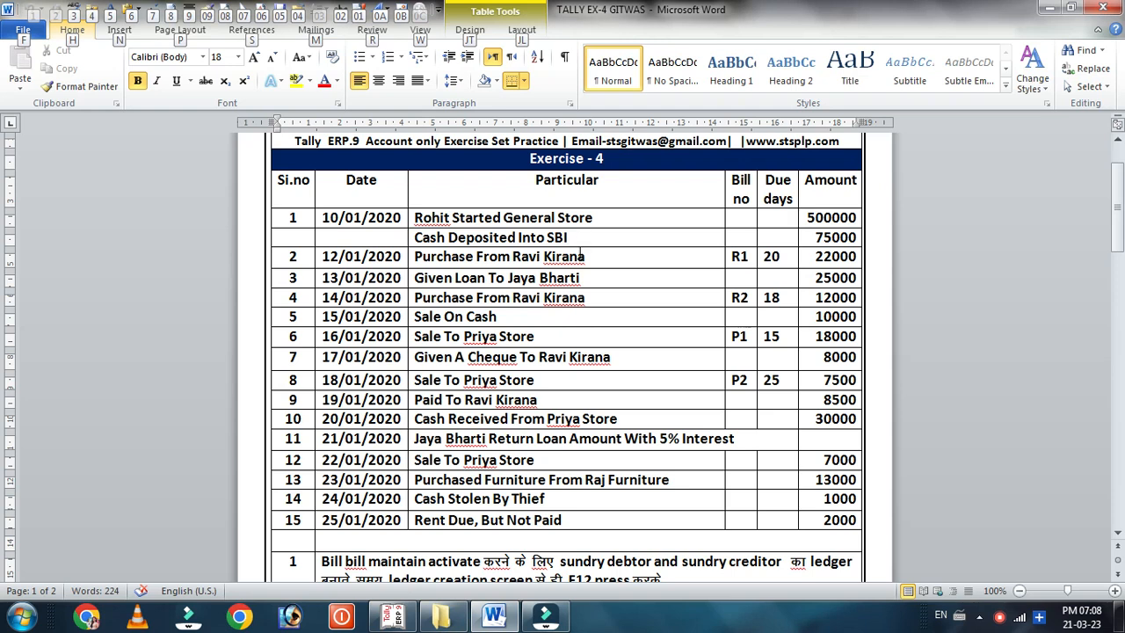
pyautogui.click(393, 618)
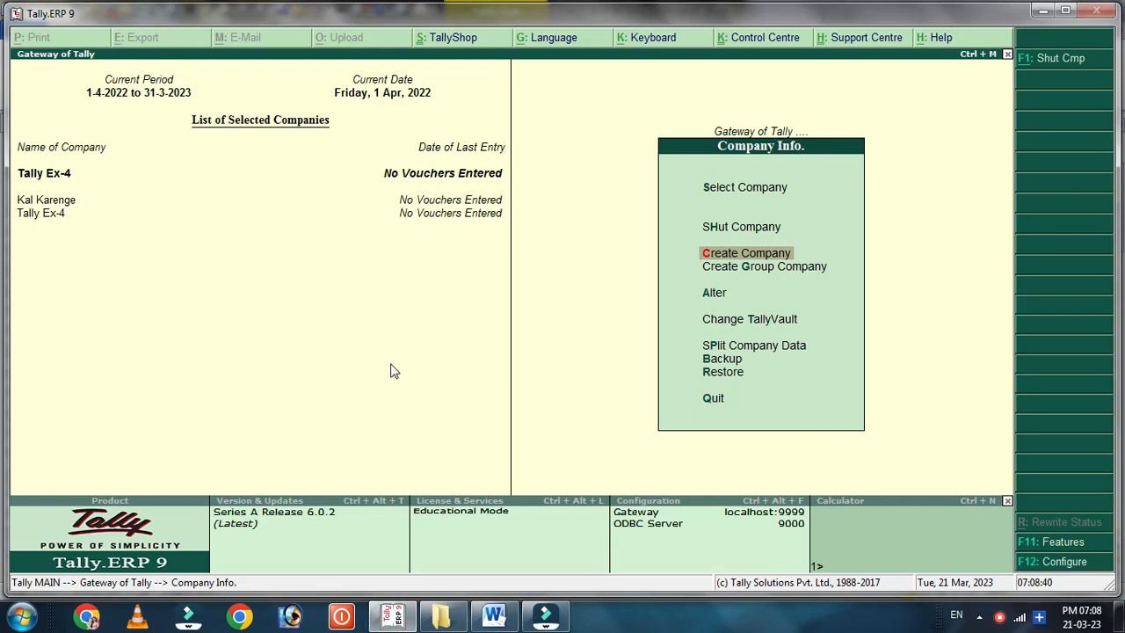
pyautogui.press('Escape')
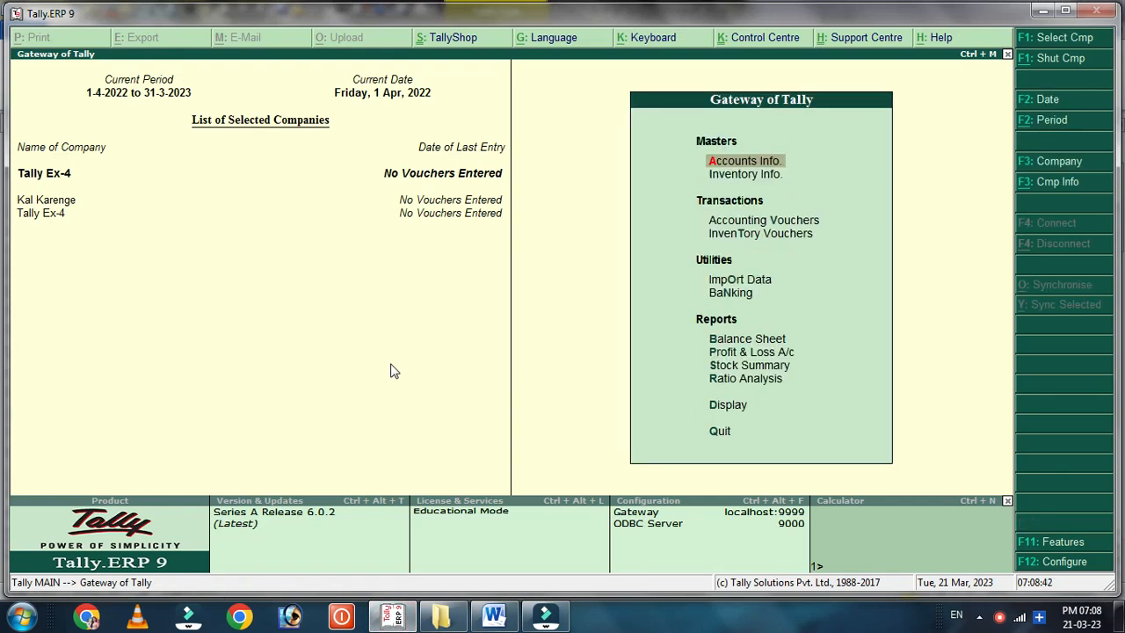
pyautogui.press('Down')
pyautogui.press('Down')
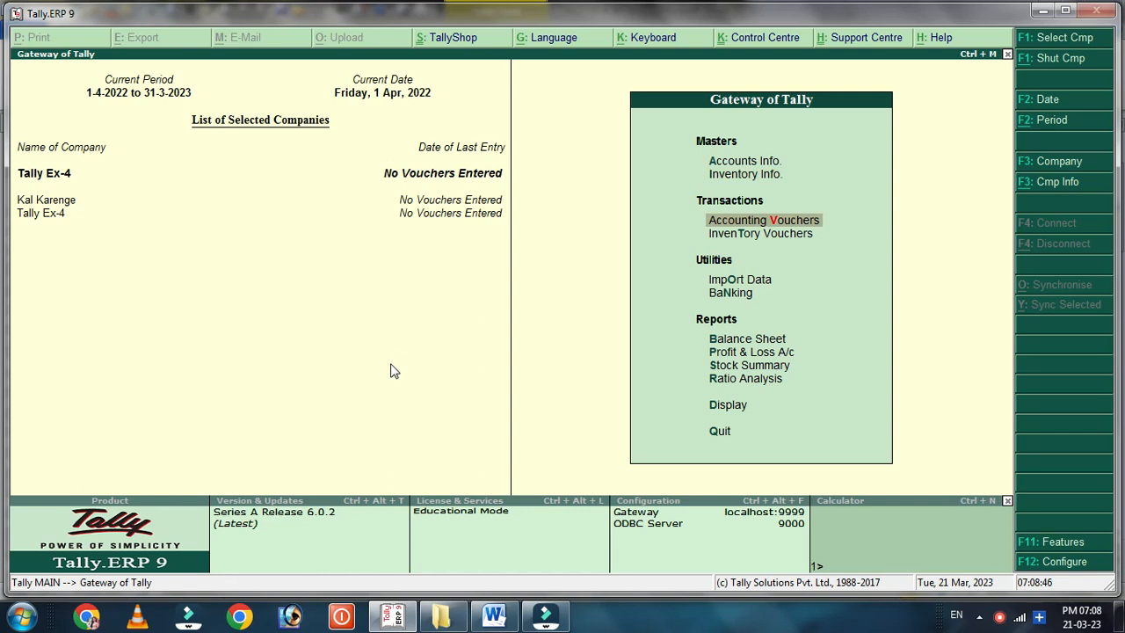
pyautogui.click(779, 224)
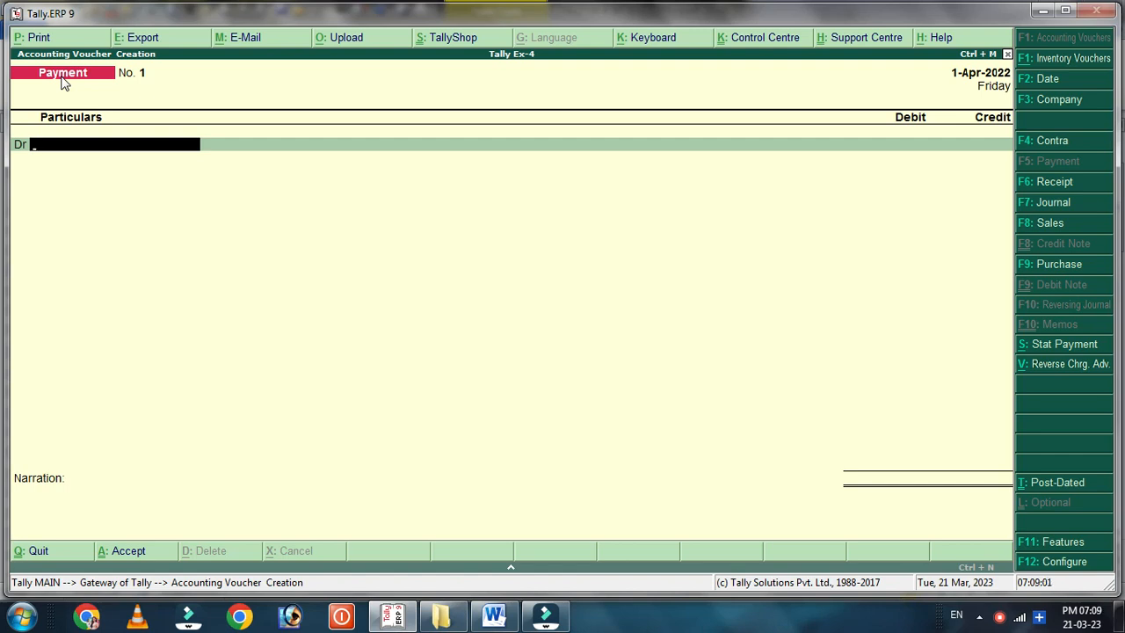
pyautogui.press('F6')
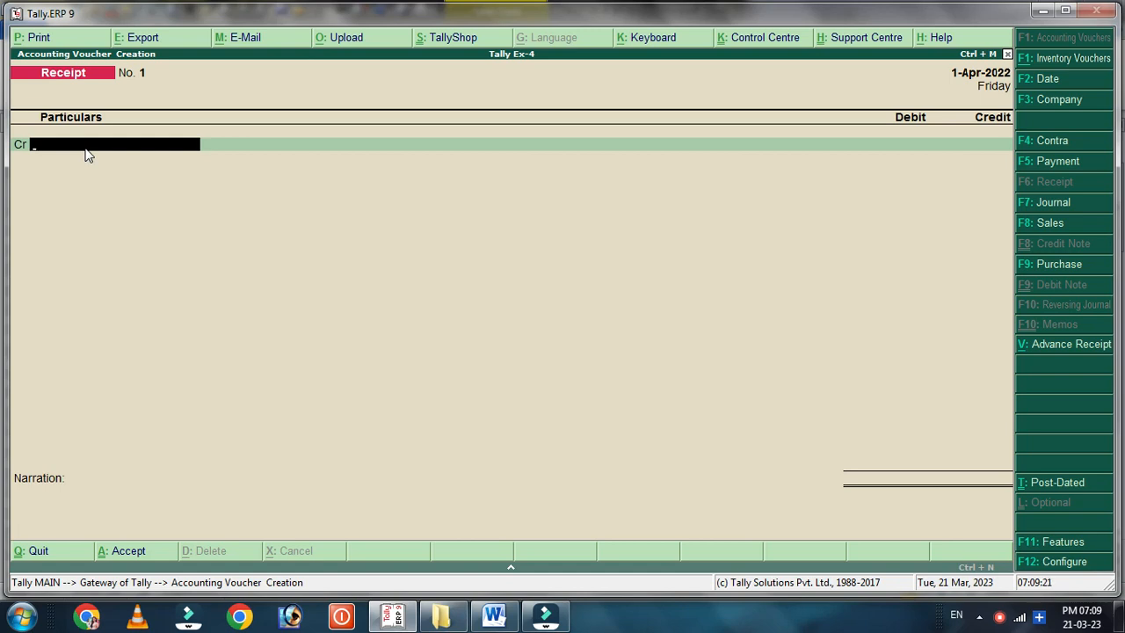
# Step: Create a ledger named Capital under Capital Account for the receipt voucher's credit line, keeping the other defaults
pyautogui.hotkey('alt', 'c')
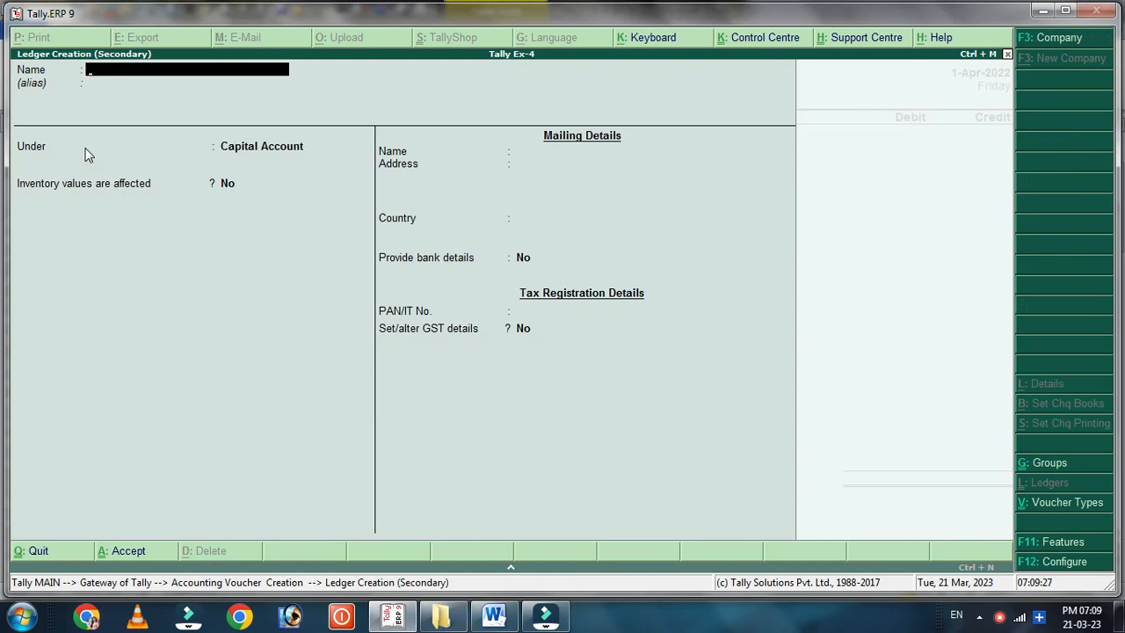
pyautogui.write('Capital')
pyautogui.press('Return')
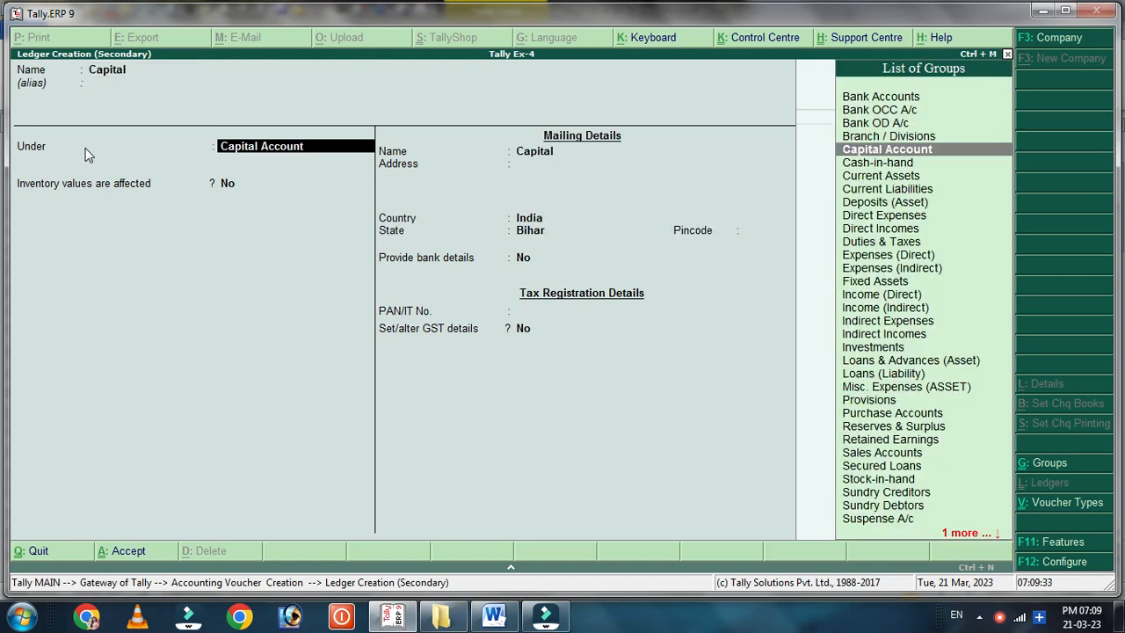
pyautogui.press('Return')
pyautogui.press('Return')
pyautogui.press('Return')
pyautogui.press('Return')
pyautogui.press('Return')
pyautogui.press('Return')
pyautogui.press('Return')
pyautogui.press('Return')
pyautogui.press('Return')
pyautogui.press('Return')
pyautogui.press('Return')
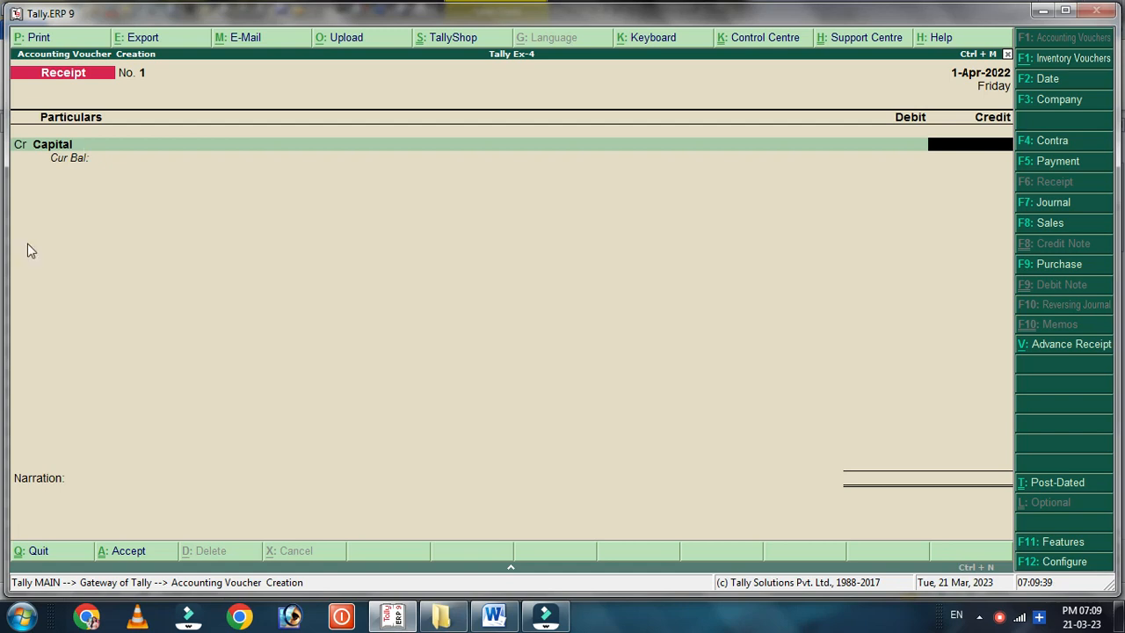
# Step: Check the opening amount in the Word exercise, credit Capital with 500000 against a Cash debit, and save the receipt voucher
pyautogui.click(490, 619)
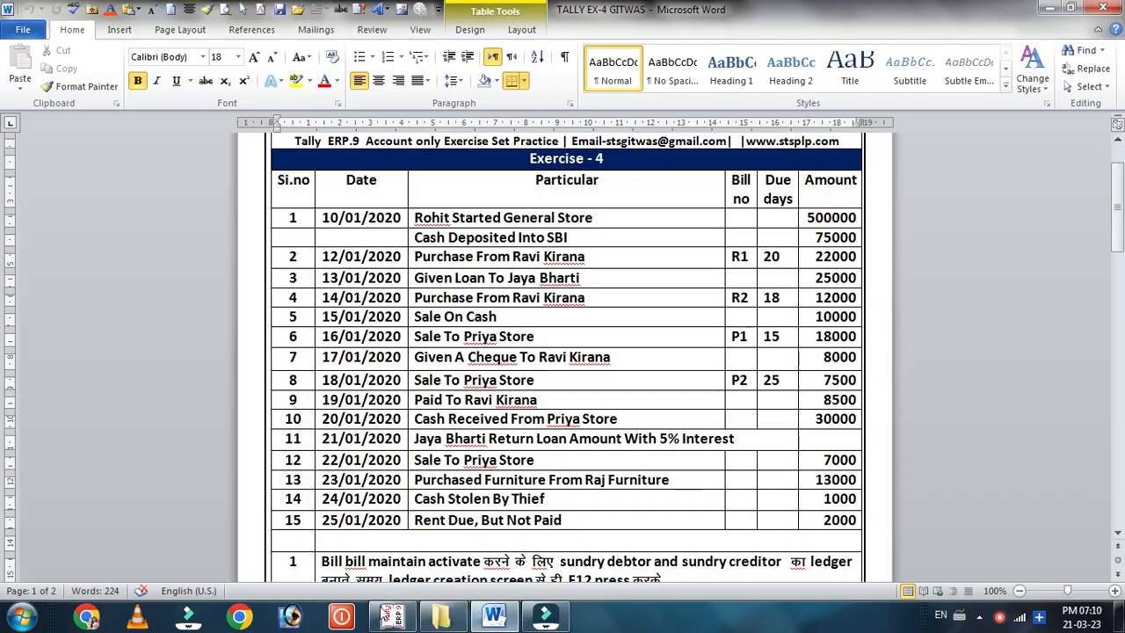
pyautogui.click(386, 620)
pyautogui.write('5')
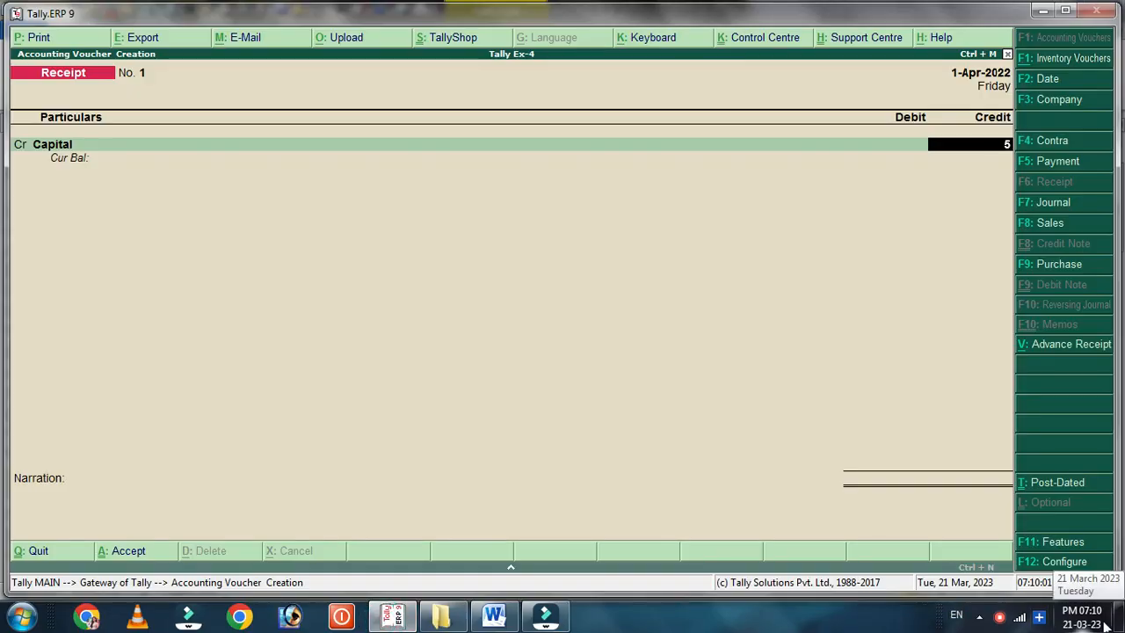
pyautogui.write('00000')
pyautogui.press('Return')
pyautogui.press('Down')
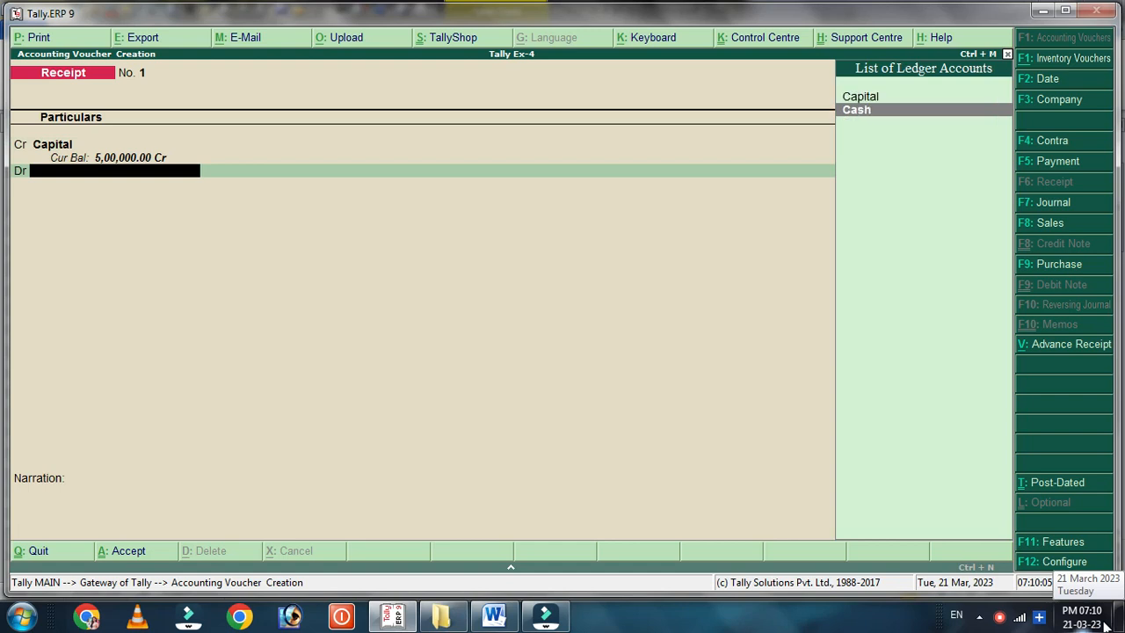
pyautogui.press('Return')
pyautogui.press('Return')
pyautogui.press('Return')
pyautogui.press('Return')
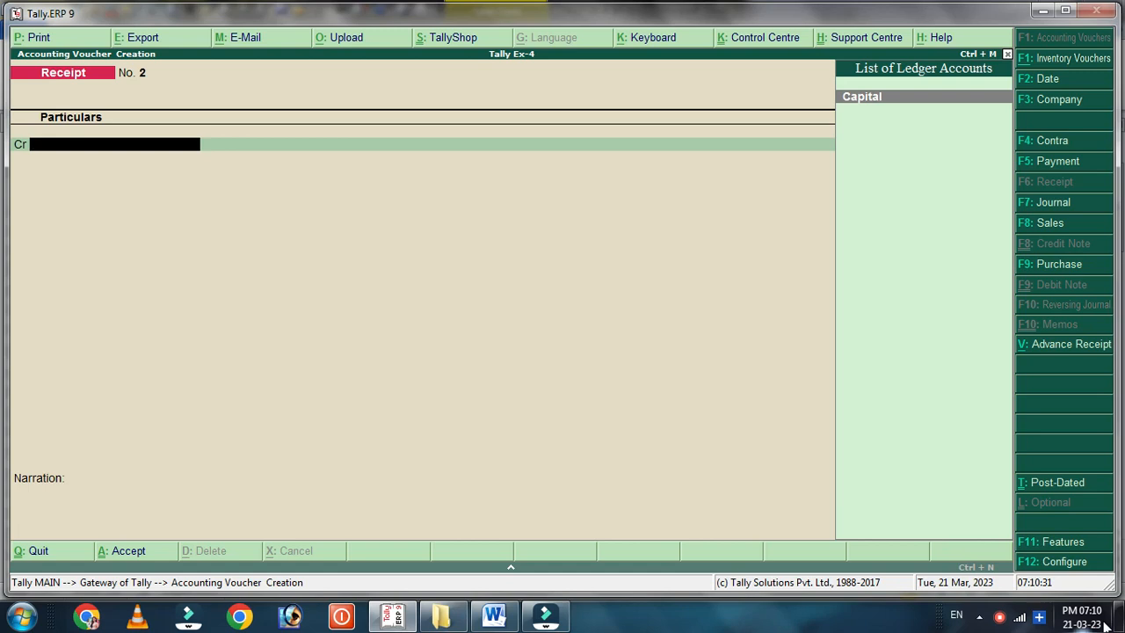
# Step: Switch to a contra voucher and credit Cash with 75000, leaving the debit line ready for its ledger
pyautogui.press('F4')
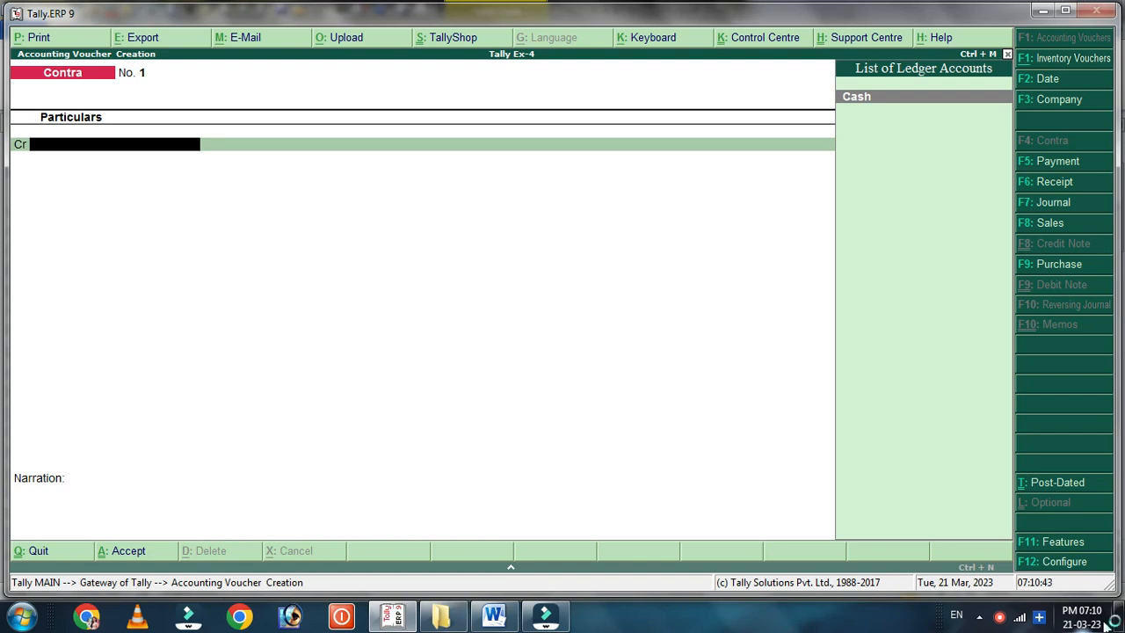
pyautogui.press('Return')
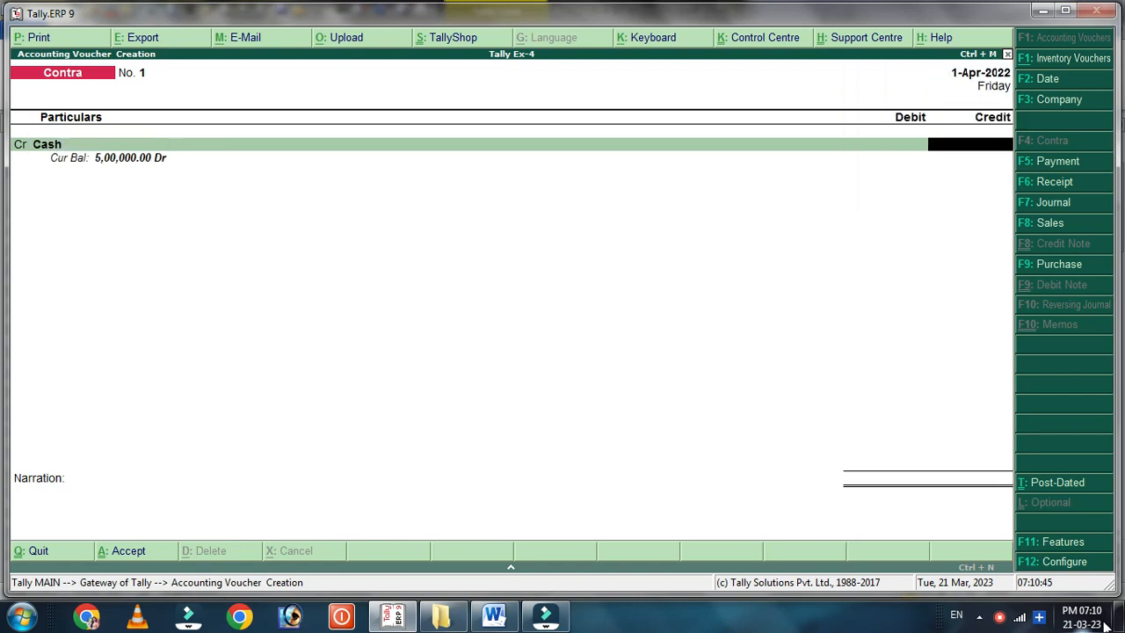
pyautogui.write('75000')
pyautogui.press('Return')
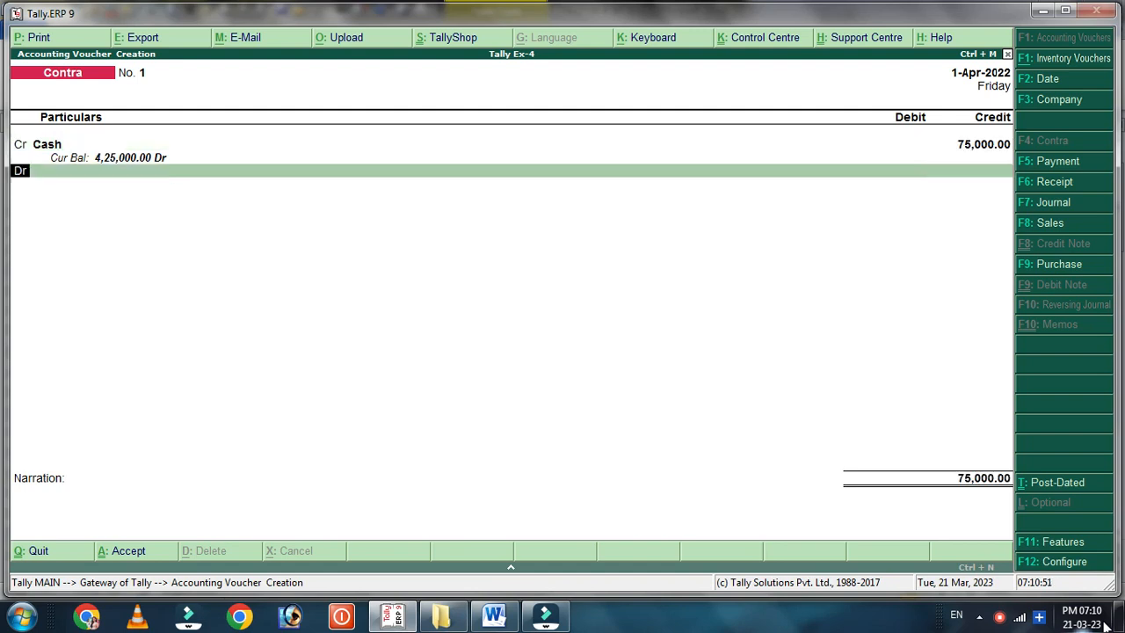
pyautogui.press('Return')
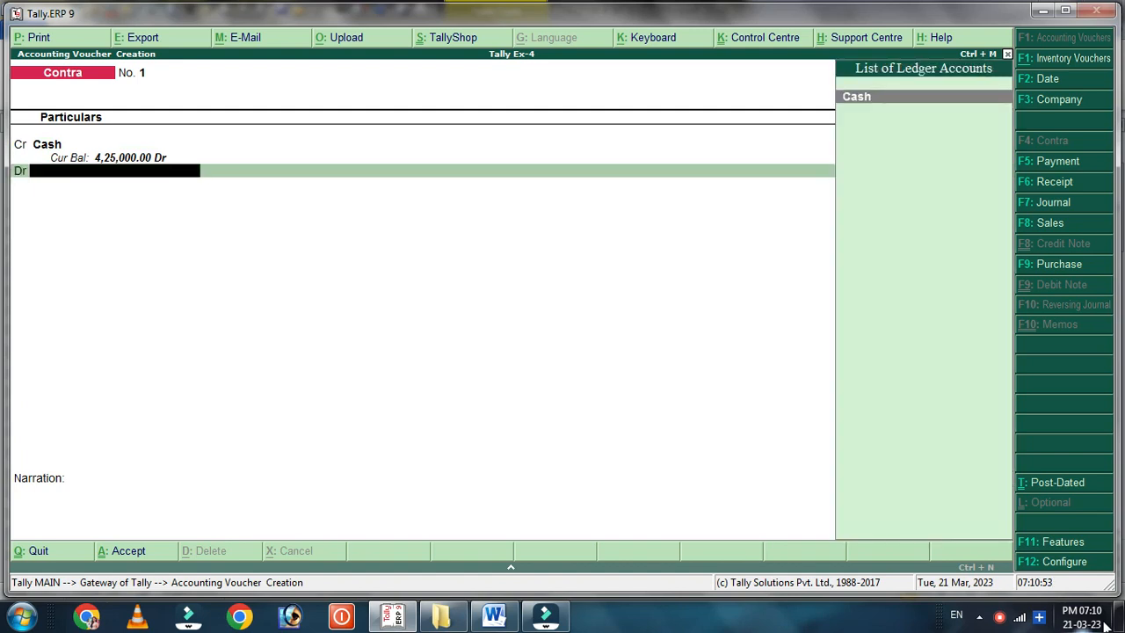
# Step: Create a ledger named SBI Bank under Bank Accounts for the contra voucher's debit line, leaving the account details blank
pyautogui.hotkey('alt', 'c')
pyautogui.write('S')
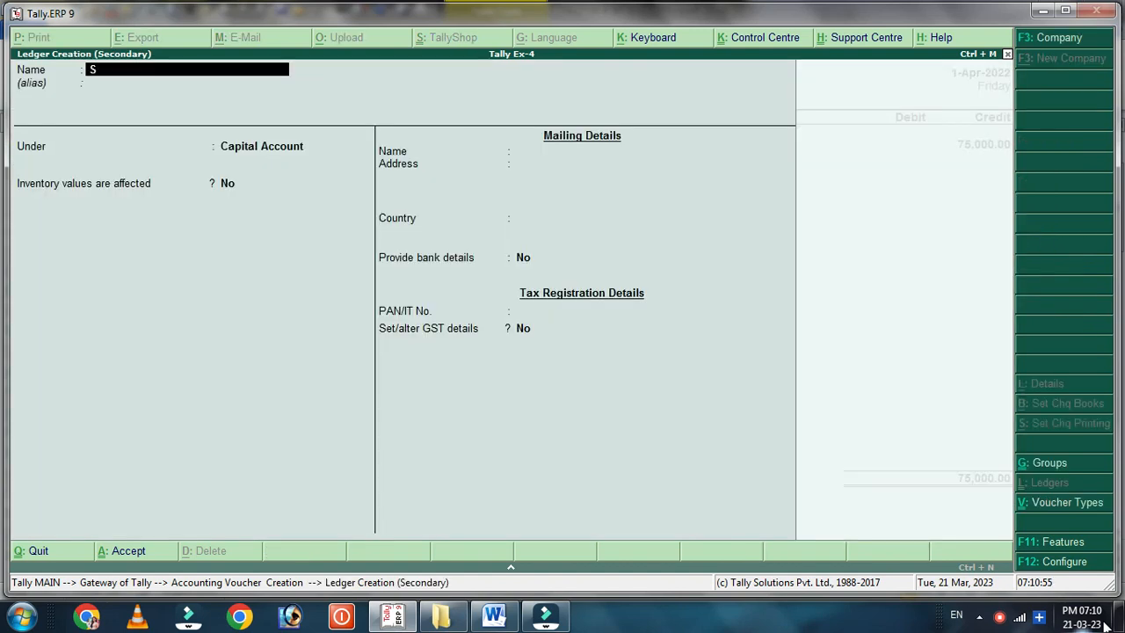
pyautogui.press('Return')
pyautogui.press('BackSpace')
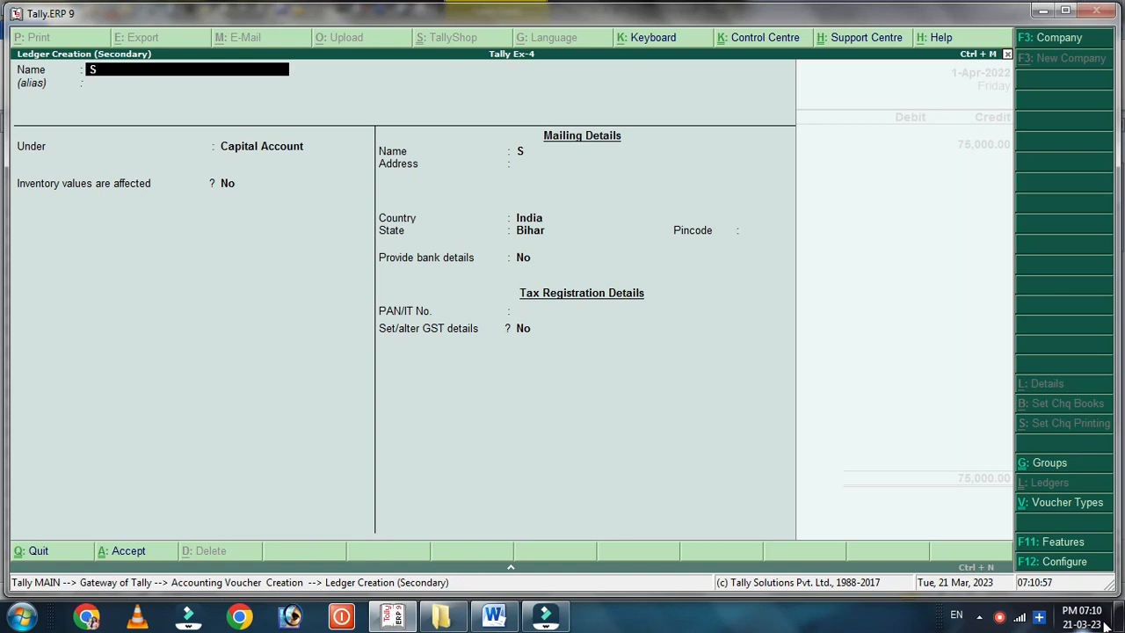
pyautogui.write('BI')
pyautogui.press('BackSpace')
pyautogui.press('BackSpace')
pyautogui.write('SBI BAN')
pyautogui.press('BackSpace')
pyautogui.press('BackSpace')
pyautogui.write('ank')
pyautogui.press('Return')
pyautogui.write('Ban')
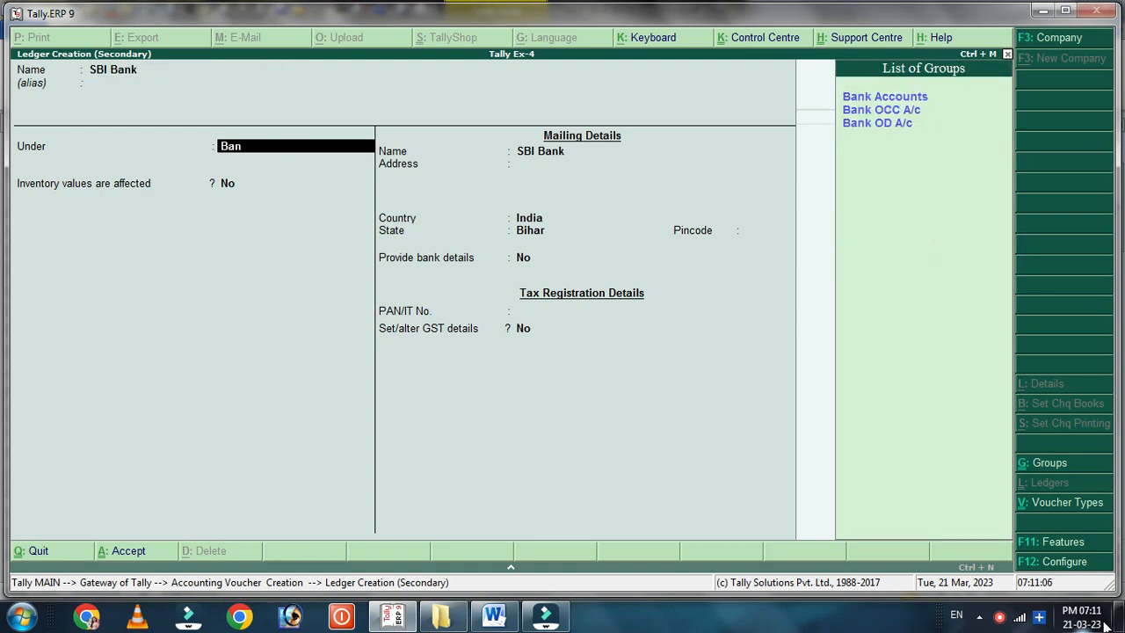
pyautogui.press('Return')
pyautogui.press('Return')
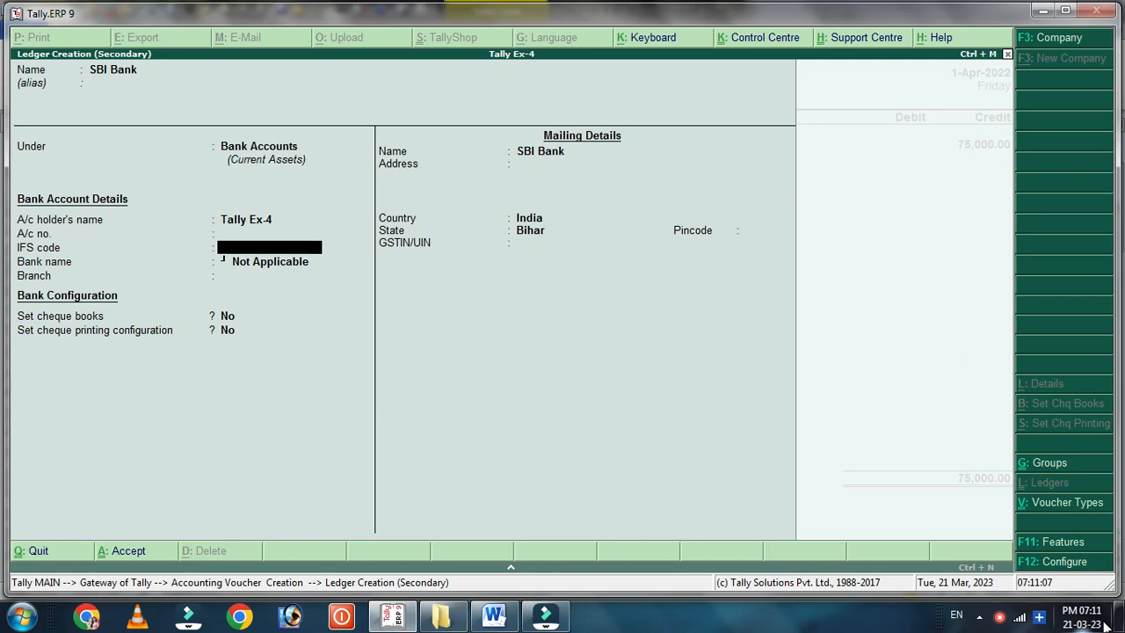
pyautogui.hotkey('ctrl', 'a')
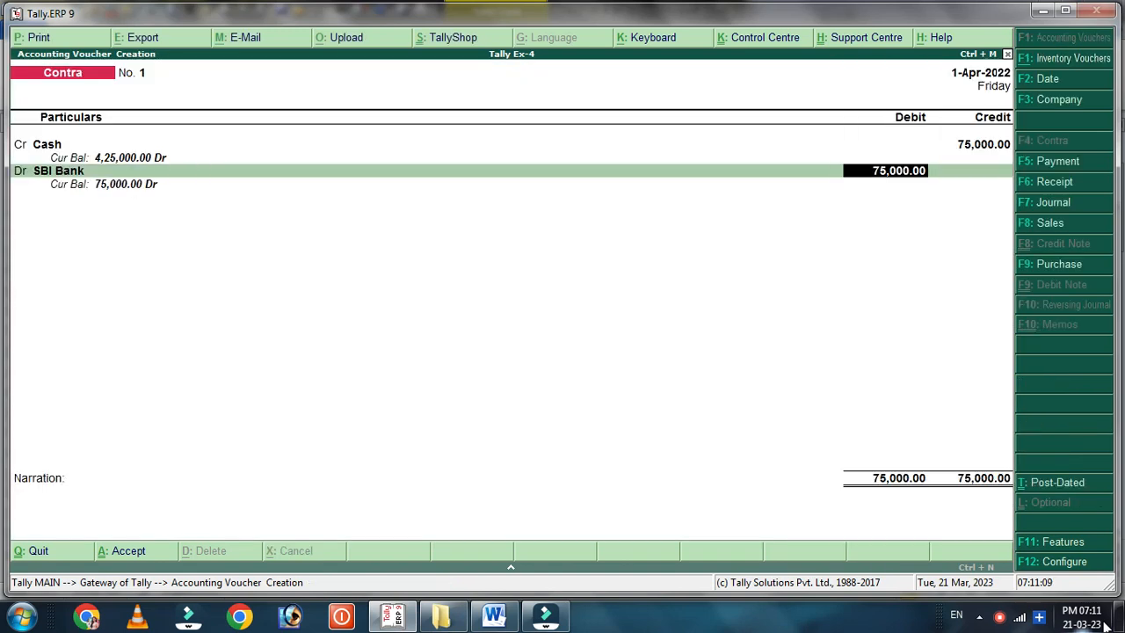
# Step: Debit SBI Bank with 75,000 as a cash transaction, skip the cash denominations and save the contra voucher
pyautogui.press('Return')
pyautogui.press('Return')
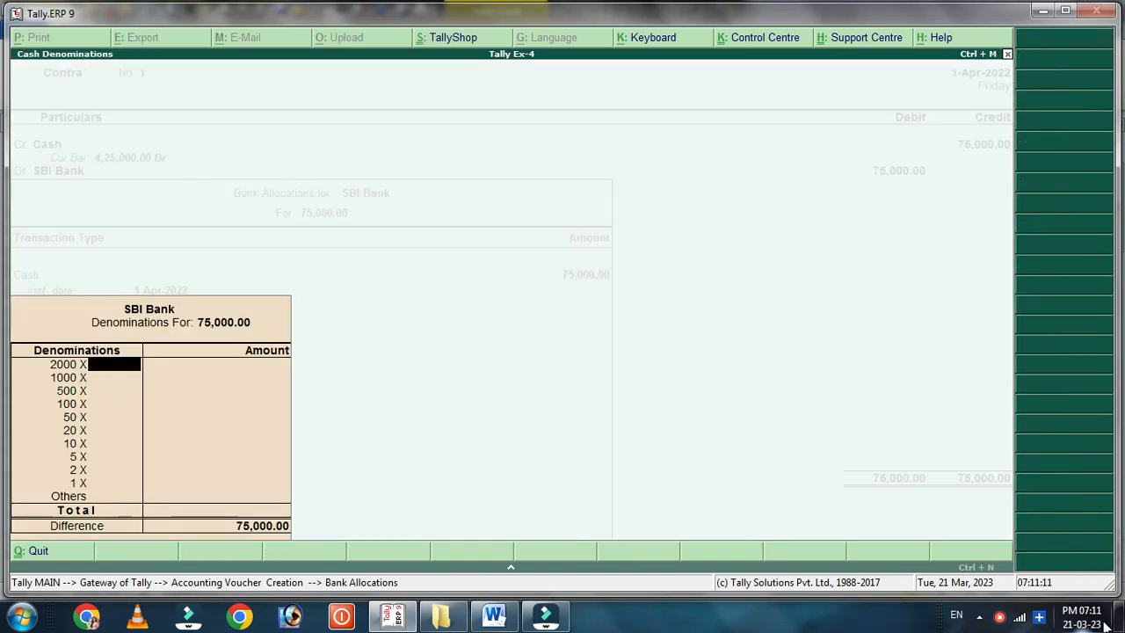
pyautogui.press('Escape')
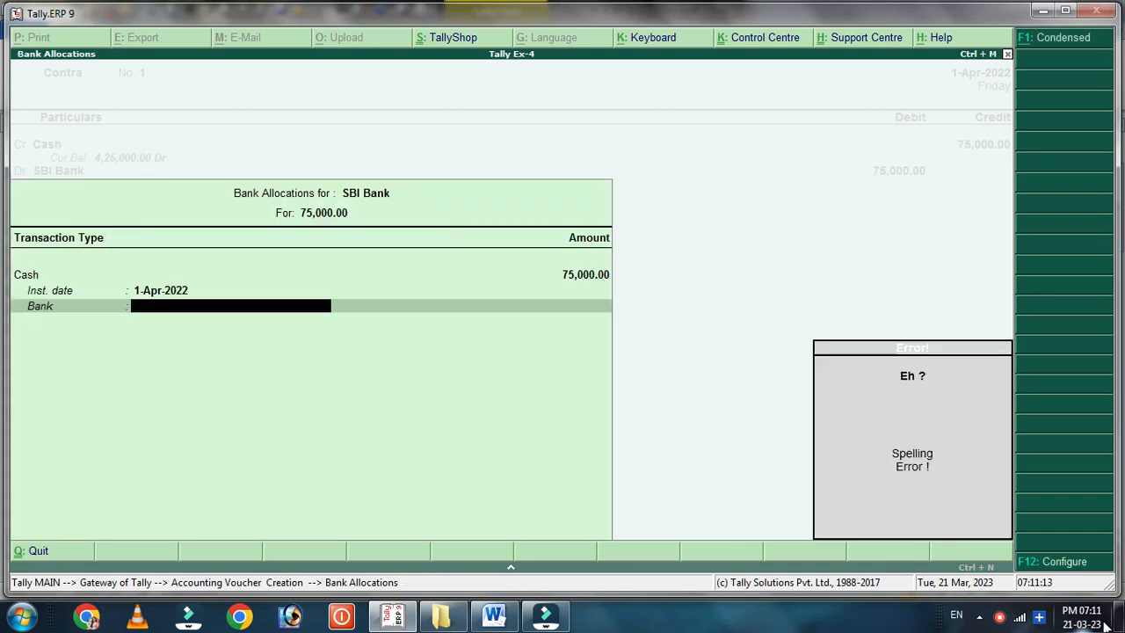
pyautogui.press('Return')
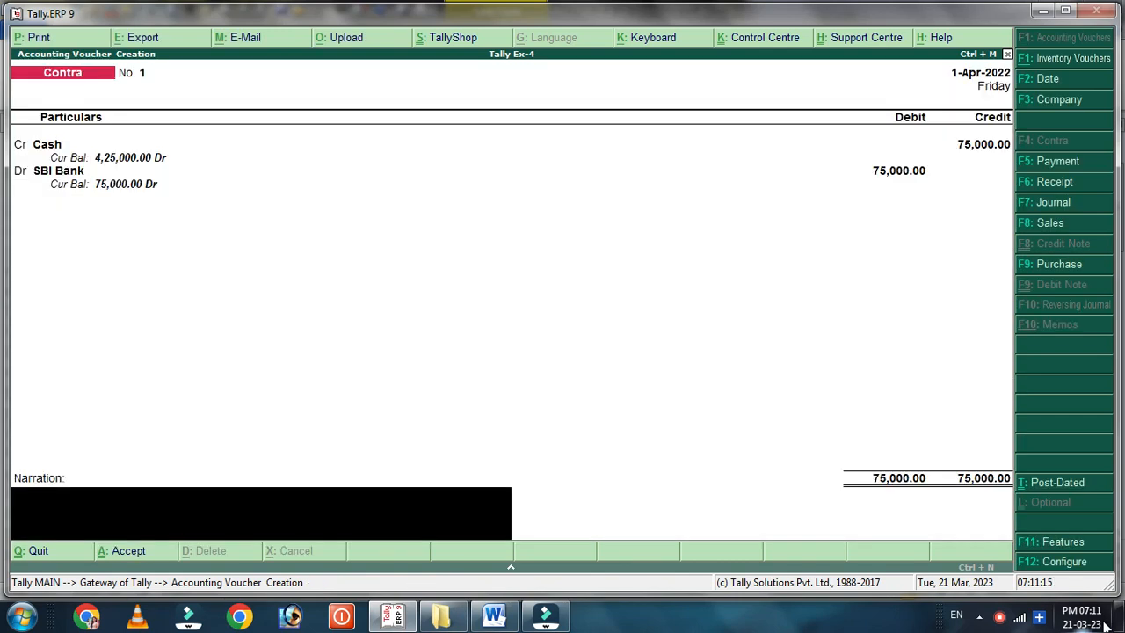
pyautogui.press('Return')
pyautogui.press('Return')
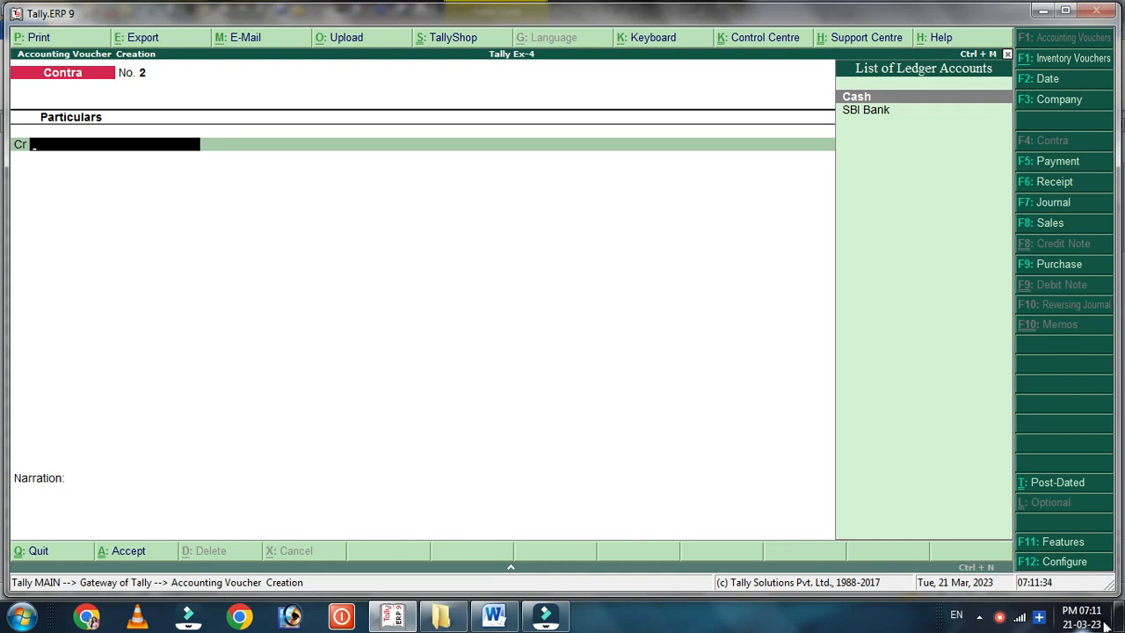
# Step: Start a purchase voucher in voucher mode, leaving the supplier invoice number and date blank
pyautogui.press('F9')
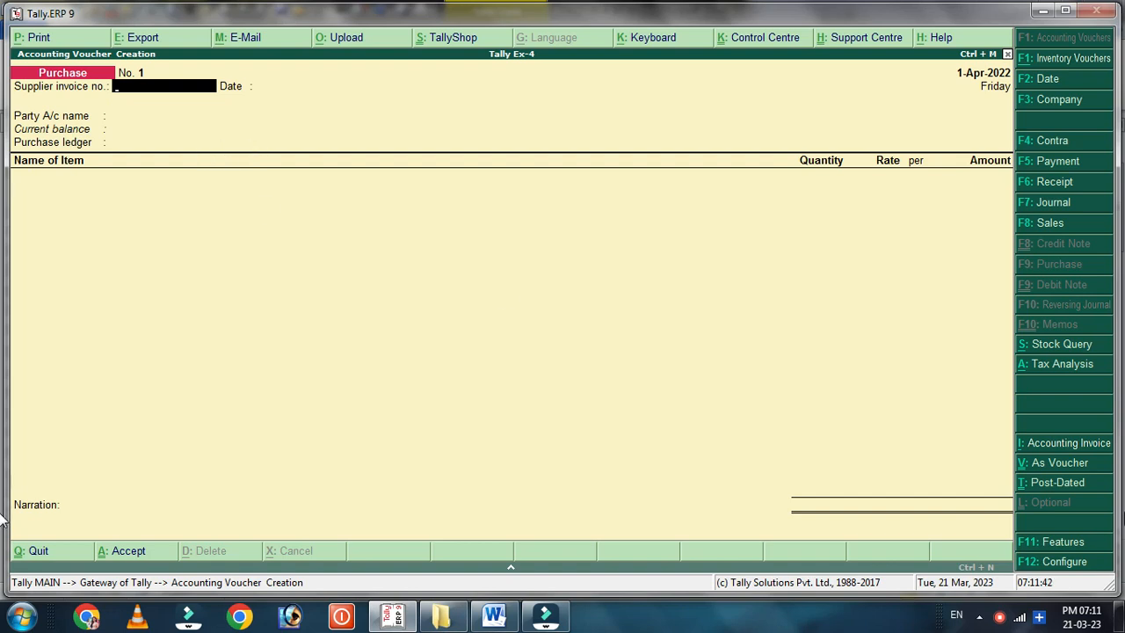
pyautogui.click(1086, 468)
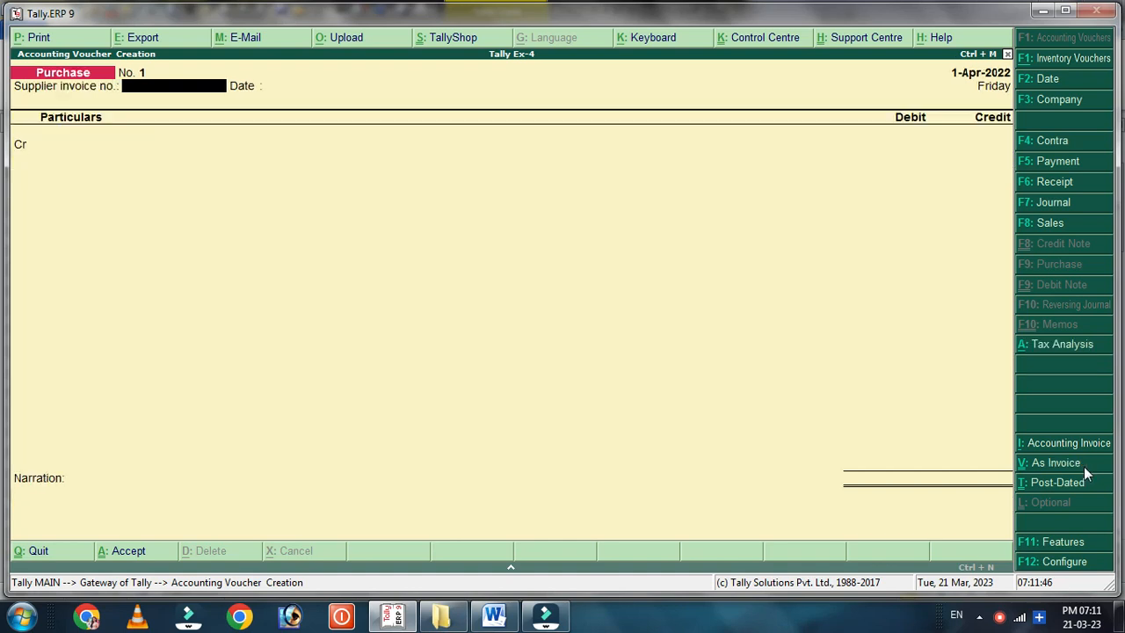
pyautogui.press('Return')
pyautogui.press('Return')
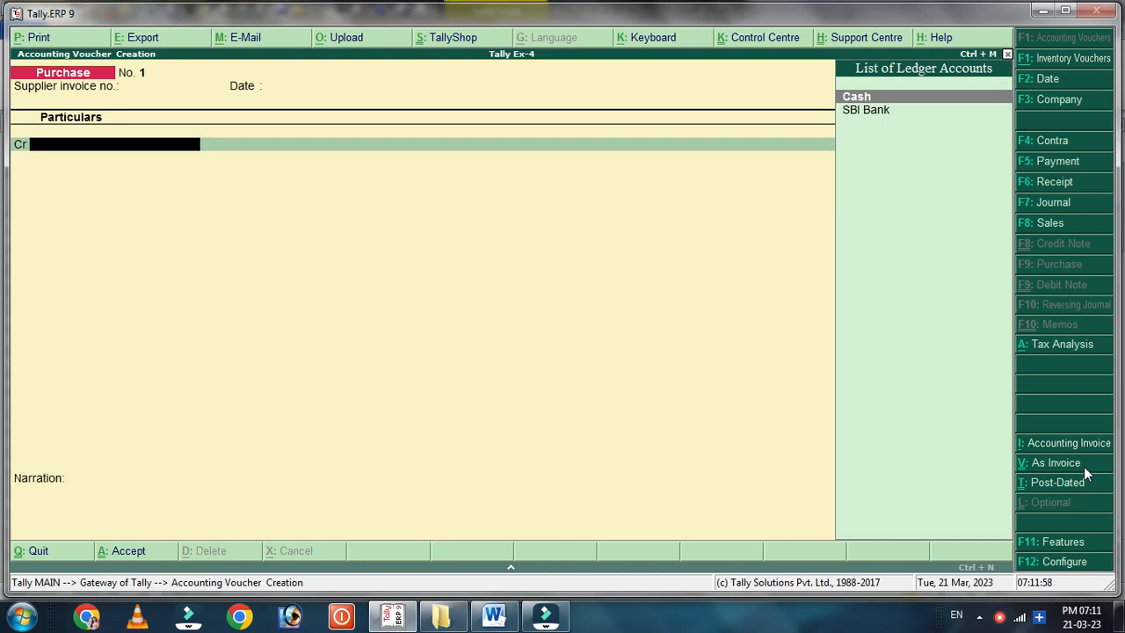
# Step: Create a Ravi Kirana ledger under Sundry Creditors with bill-by-bill balances set to No, and credit it with 22000
pyautogui.hotkey('alt', 'c')
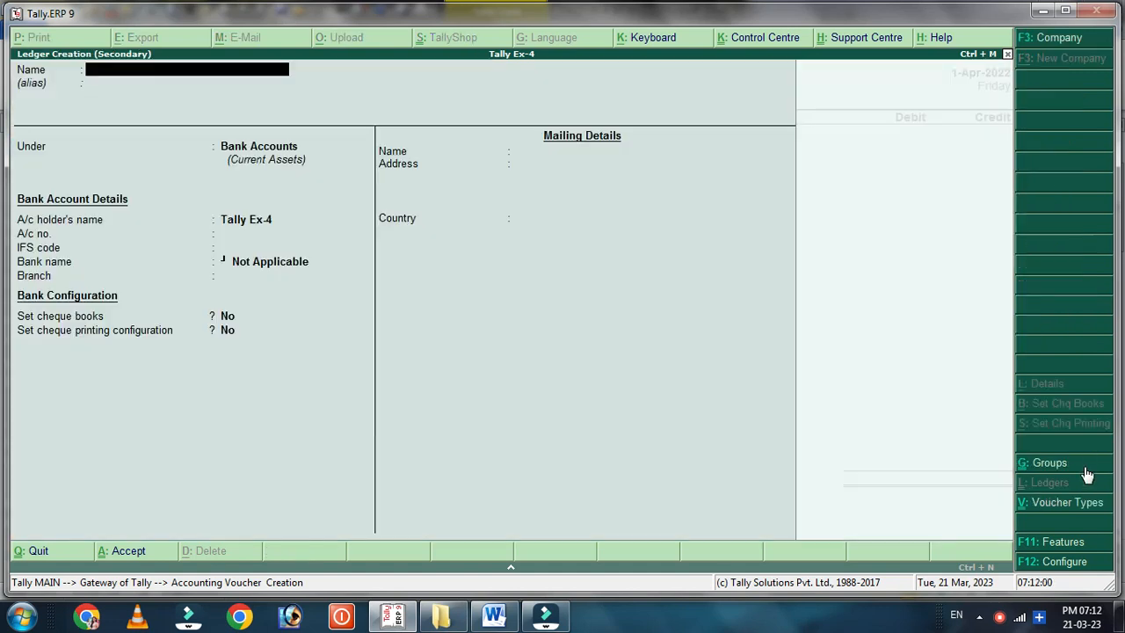
pyautogui.write('Ravi Kirana')
pyautogui.press('Return')
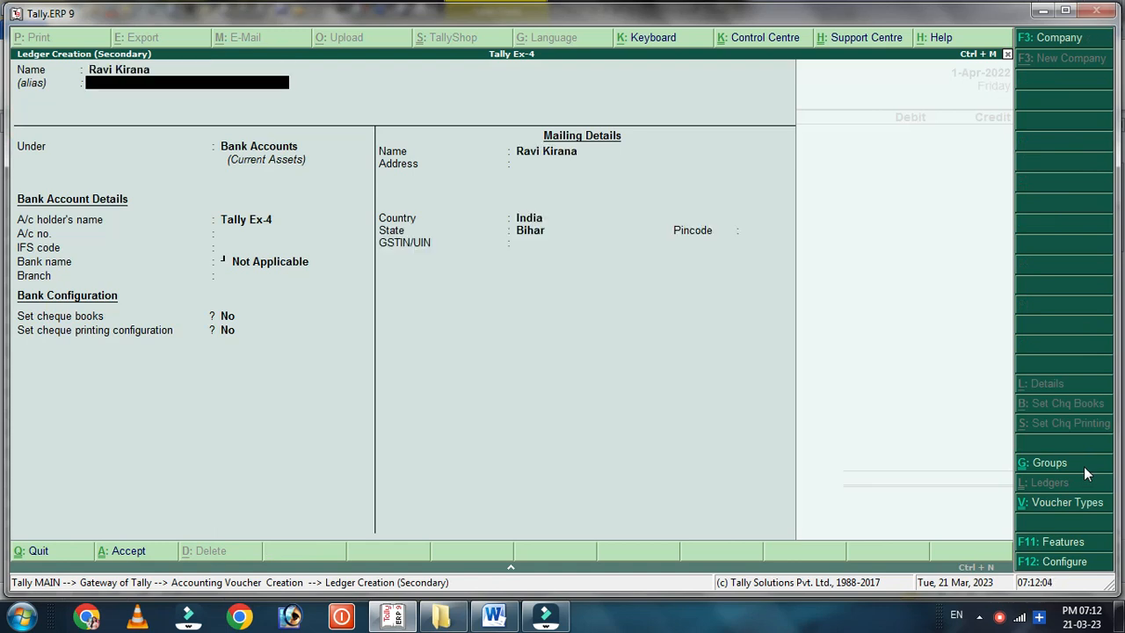
pyautogui.press('Return')
pyautogui.write('Sun')
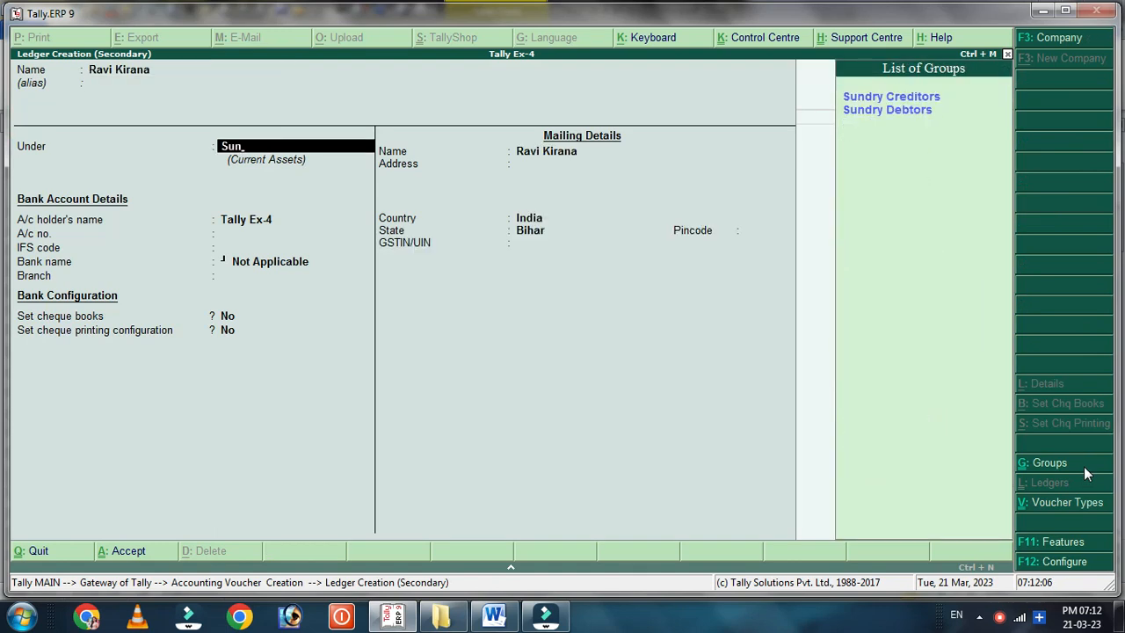
pyautogui.press('Return')
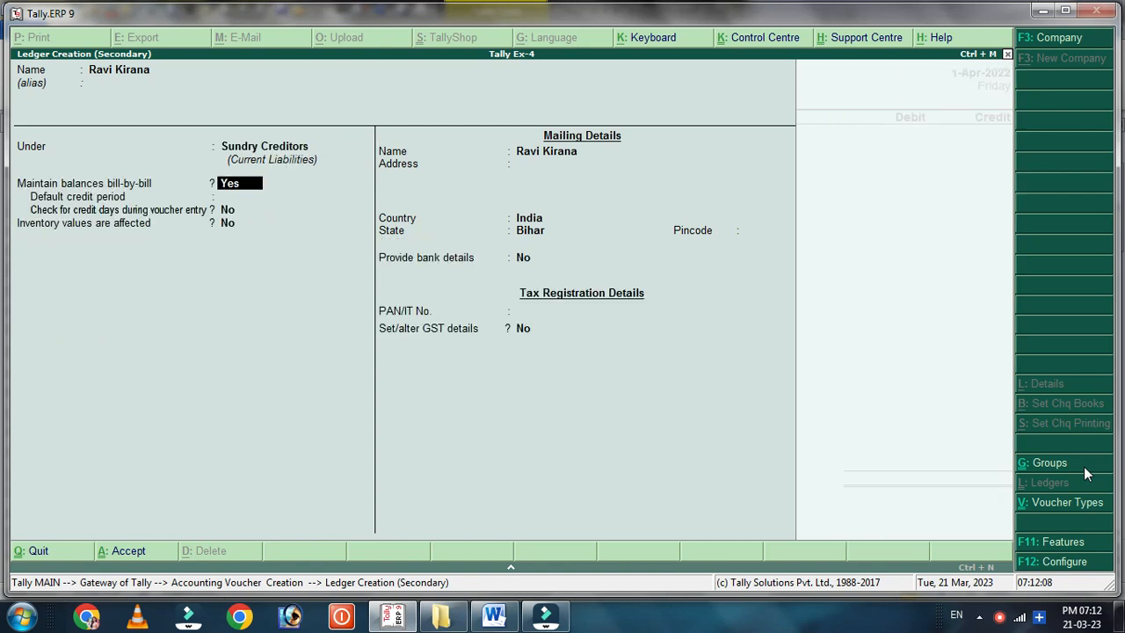
pyautogui.press('n')
pyautogui.press('Return')
pyautogui.press('Return')
pyautogui.press('Return')
pyautogui.press('Return')
pyautogui.press('Return')
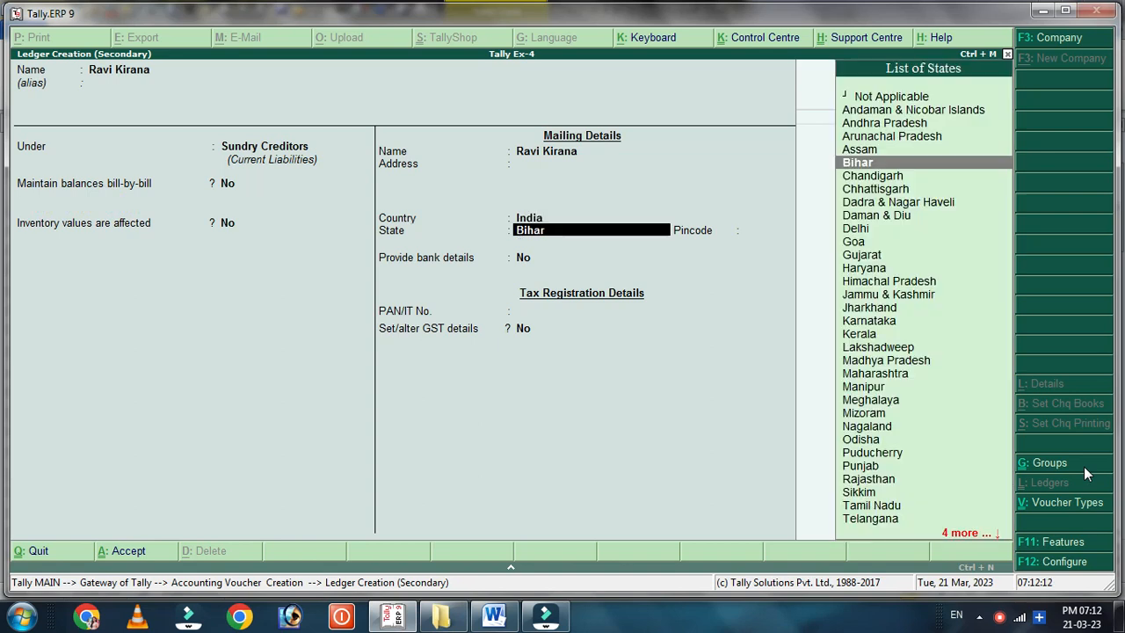
pyautogui.press('Return')
pyautogui.press('Return')
pyautogui.press('Return')
pyautogui.press('Return')
pyautogui.press('Return')
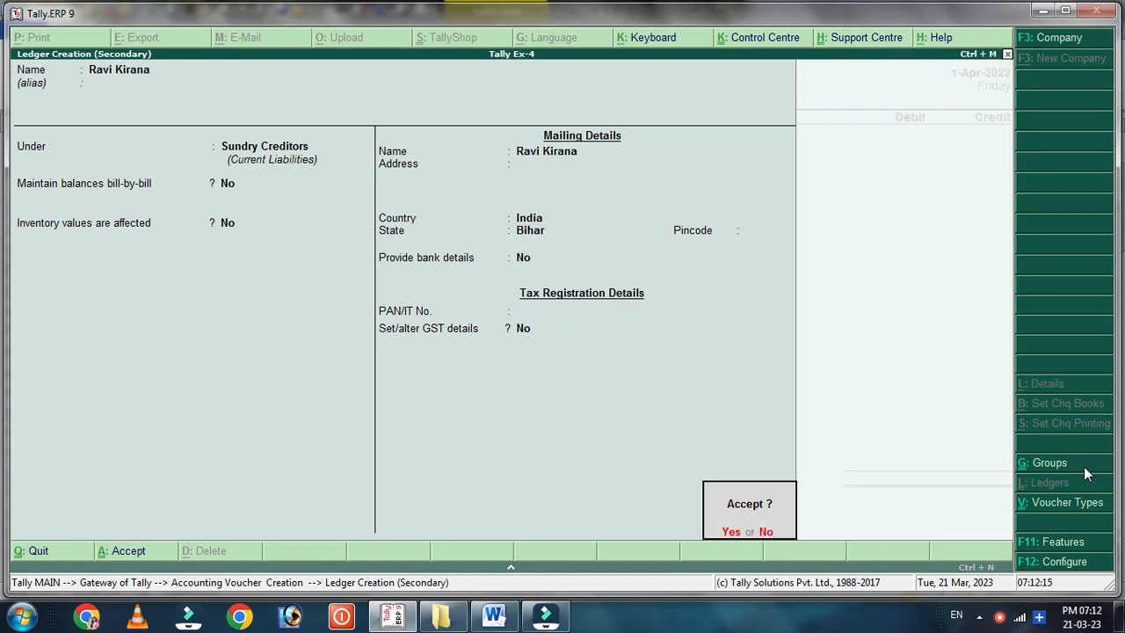
pyautogui.press('Return')
pyautogui.press('Return')
pyautogui.press('Return')
pyautogui.press('Return')
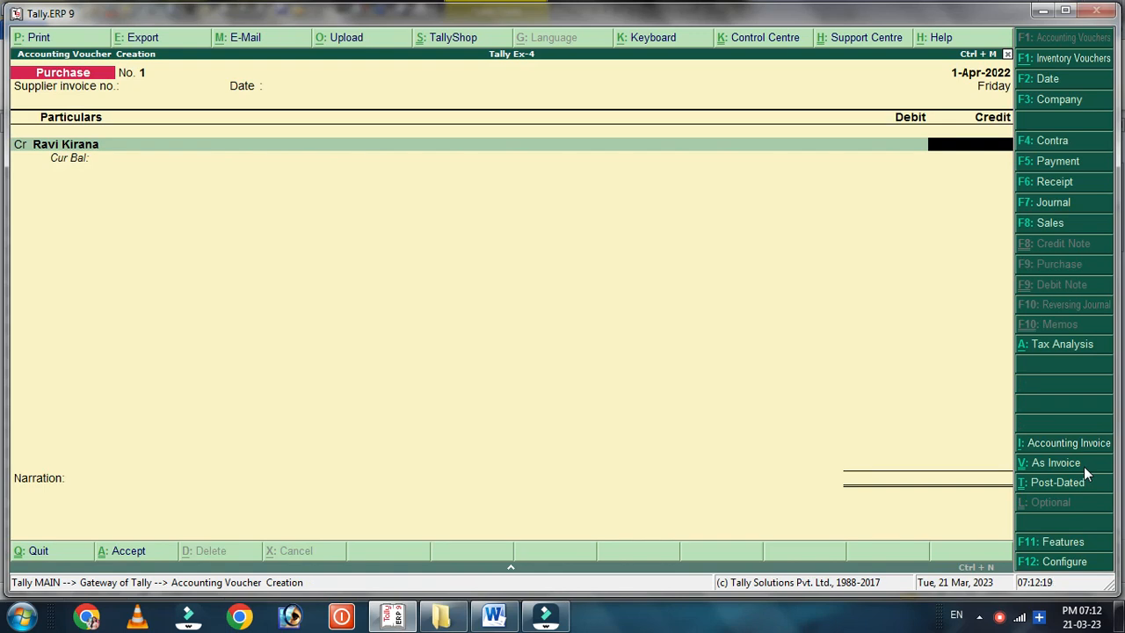
pyautogui.write('22000')
pyautogui.press('Return')
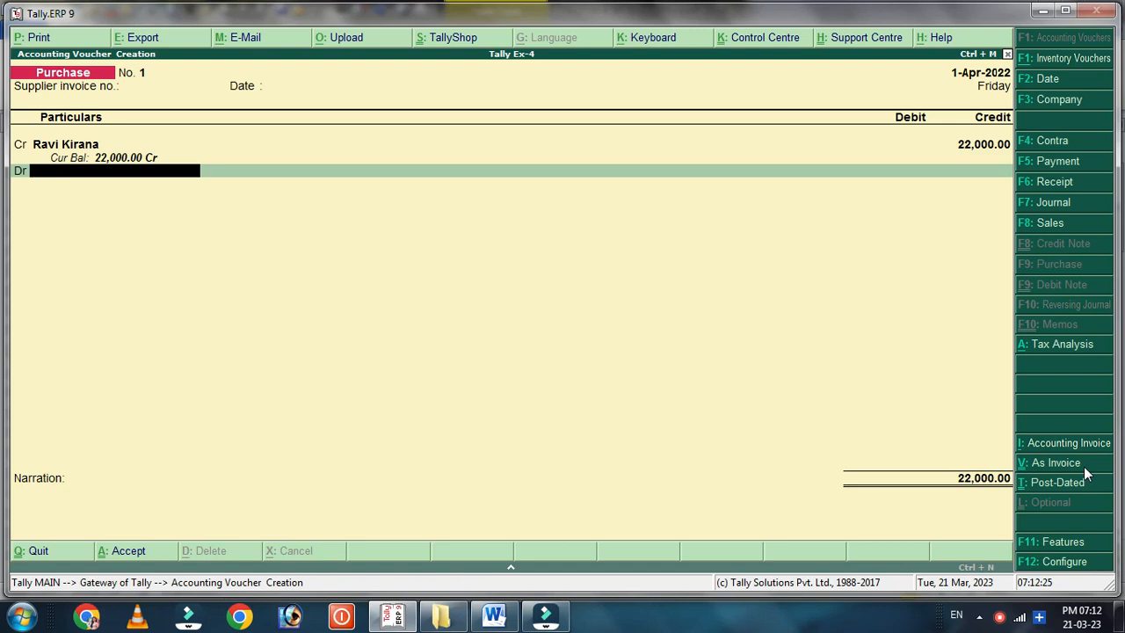
# Step: Create a ledger named Purchase under Purchase Accounts, with inventory values affected set to No, for the purchase voucher's debit line
pyautogui.hotkey('alt', 'c')
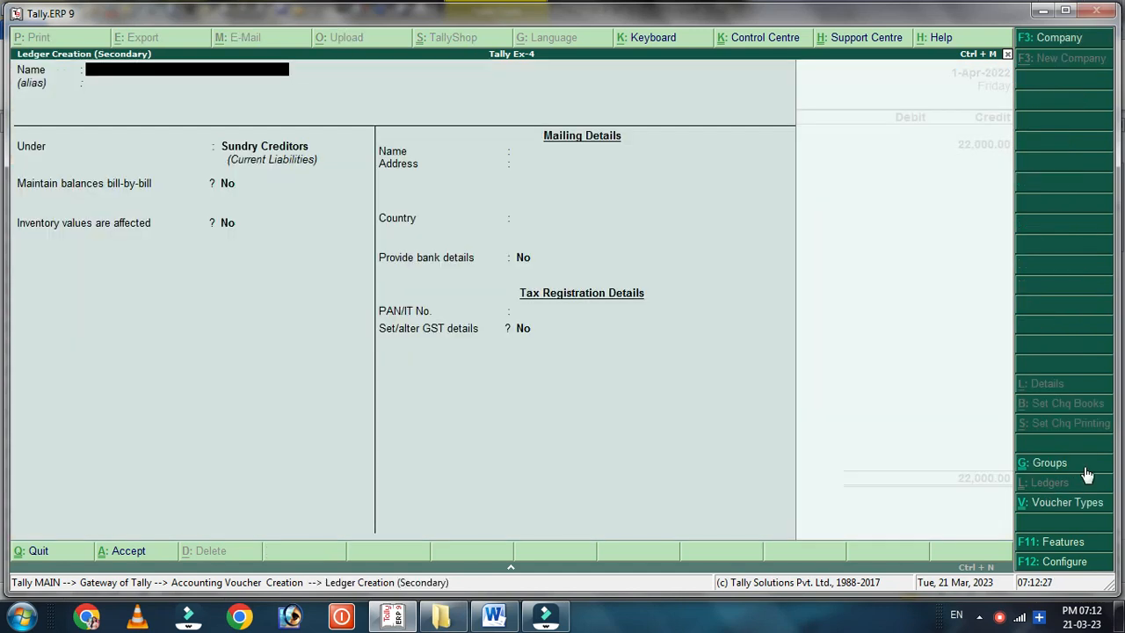
pyautogui.write('Purchase')
pyautogui.press('Return')
pyautogui.press('Return')
pyautogui.write('Pur')
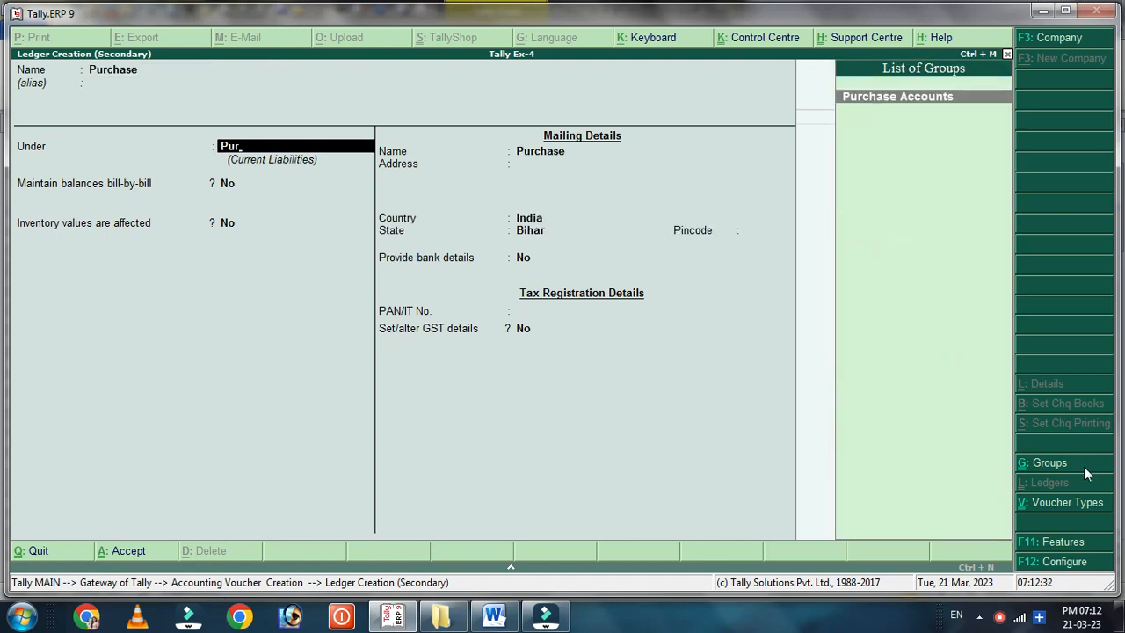
pyautogui.press('Return')
pyautogui.write('n')
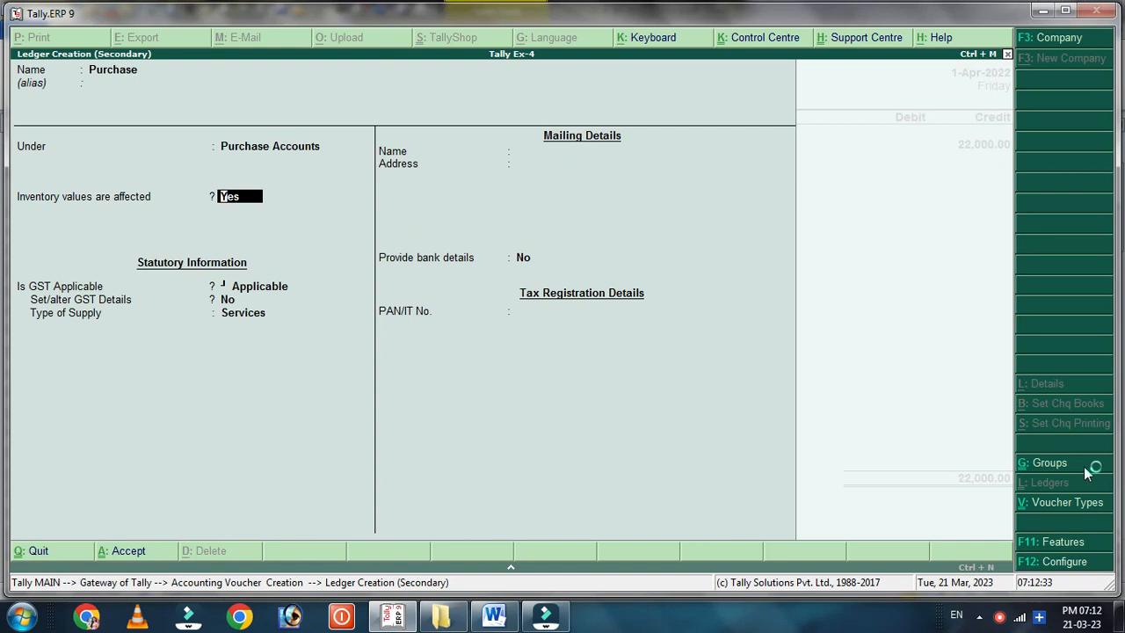
pyautogui.press('Return')
pyautogui.hotkey('ctrl', 'a')
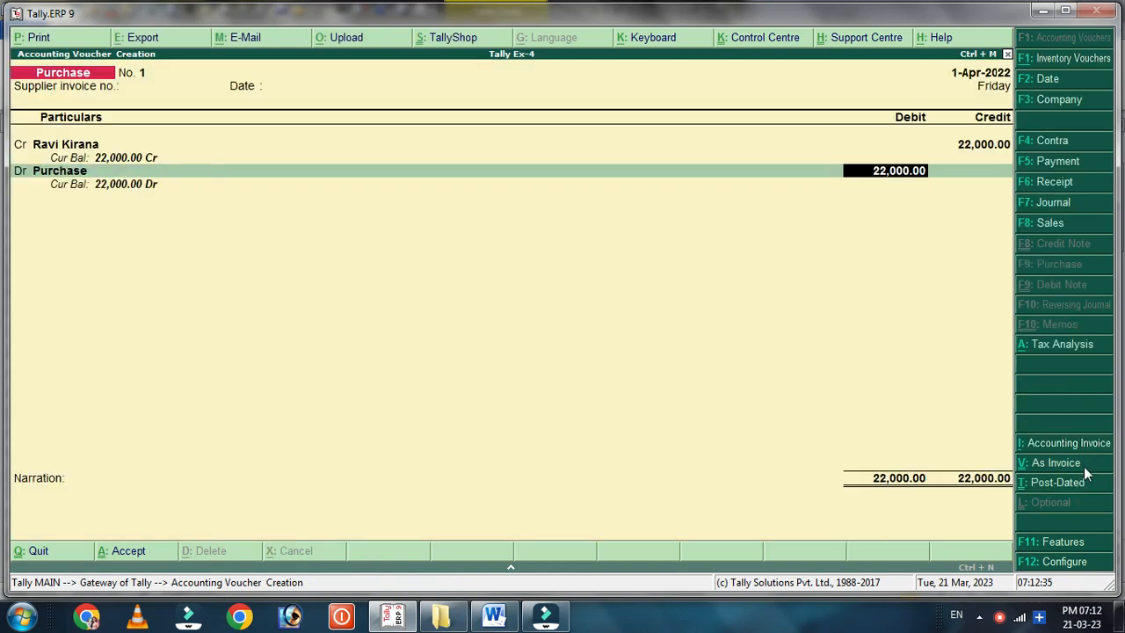
# Step: Accept the 22,000 debit to Purchase without a narration and save the purchase voucher
pyautogui.press('Return')
pyautogui.press('Return')
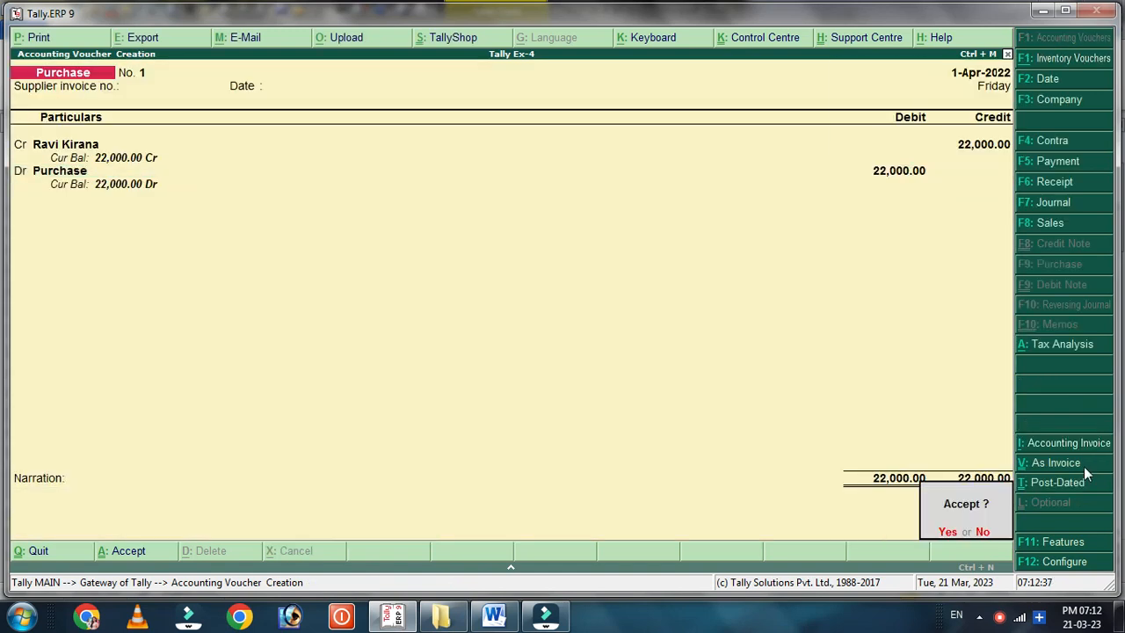
pyautogui.press('Return')
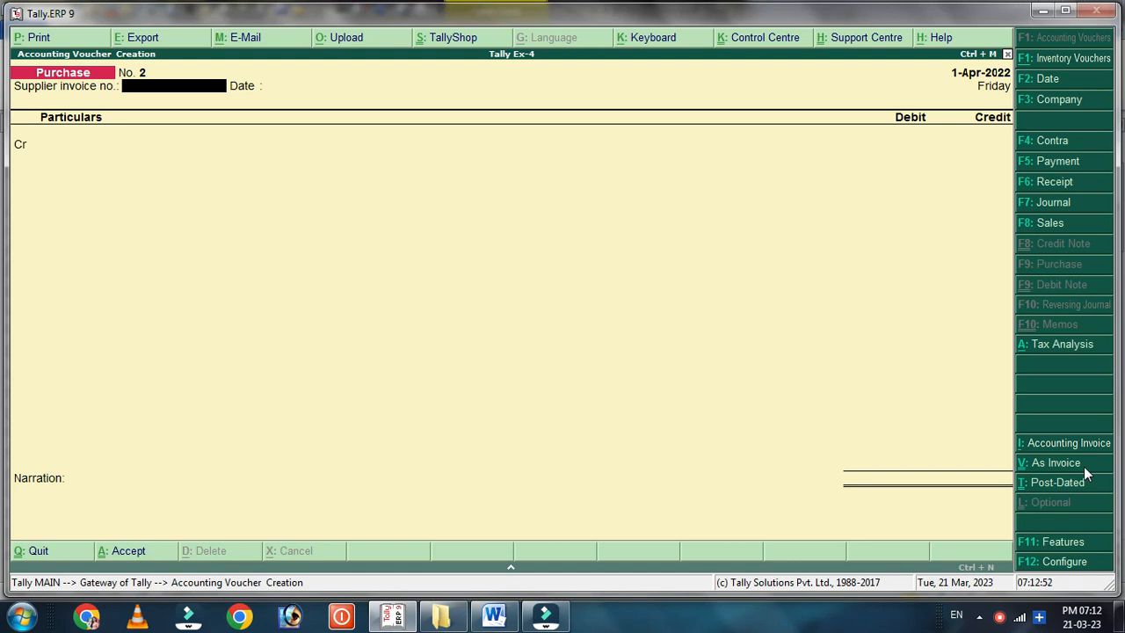
# Step: Switch to a payment voucher and create a "Loan to" ledger with the borrower's full name under Loans & Advances (Asset) for its debit line
pyautogui.press('F5')
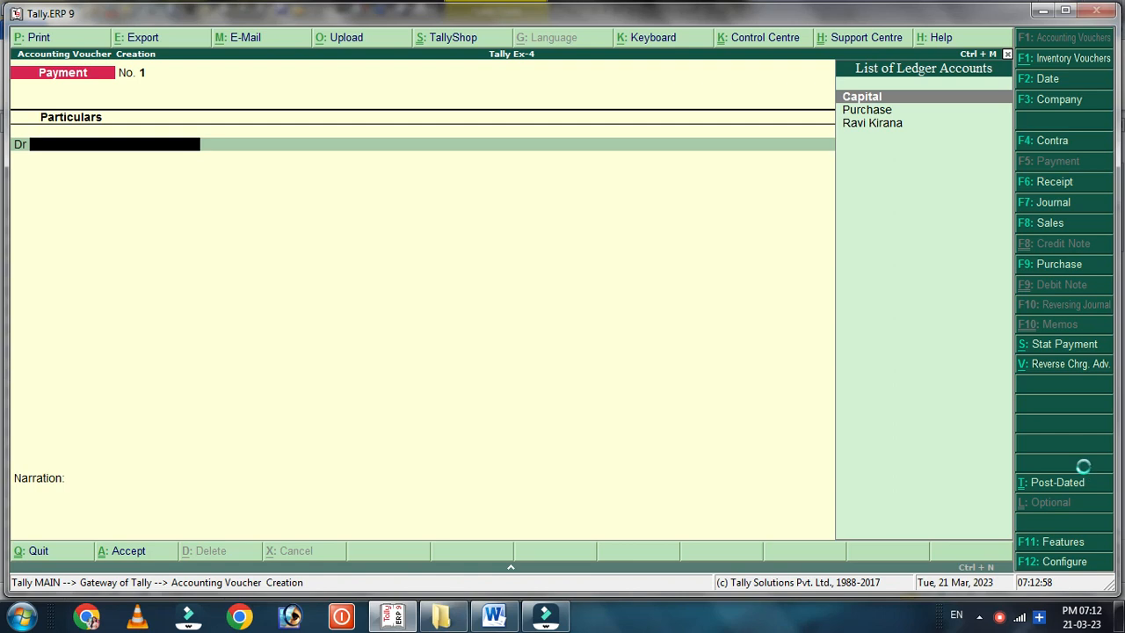
pyautogui.hotkey('alt', 'c')
pyautogui.write('Loan')
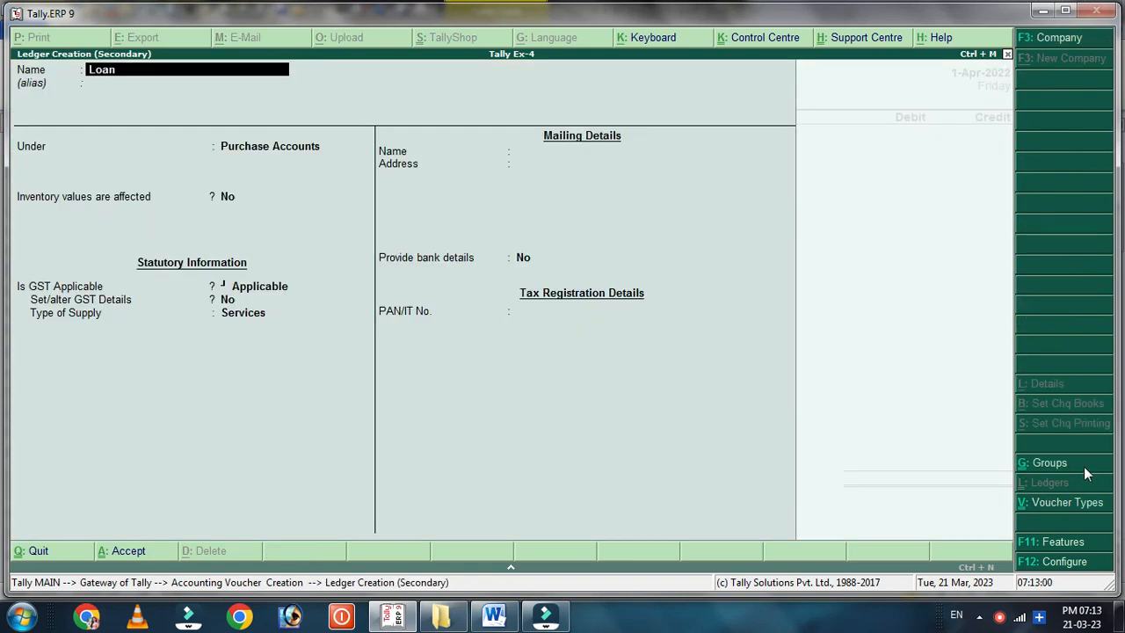
pyautogui.write(' to Jaya Bharti')
pyautogui.press('Return')
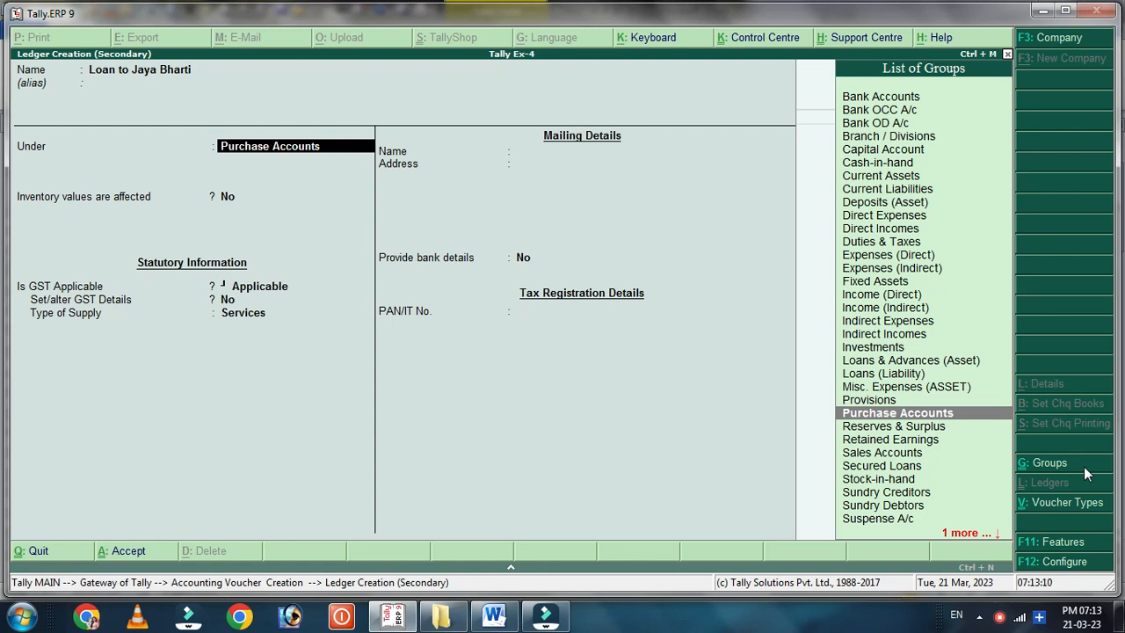
pyautogui.write('Loa')
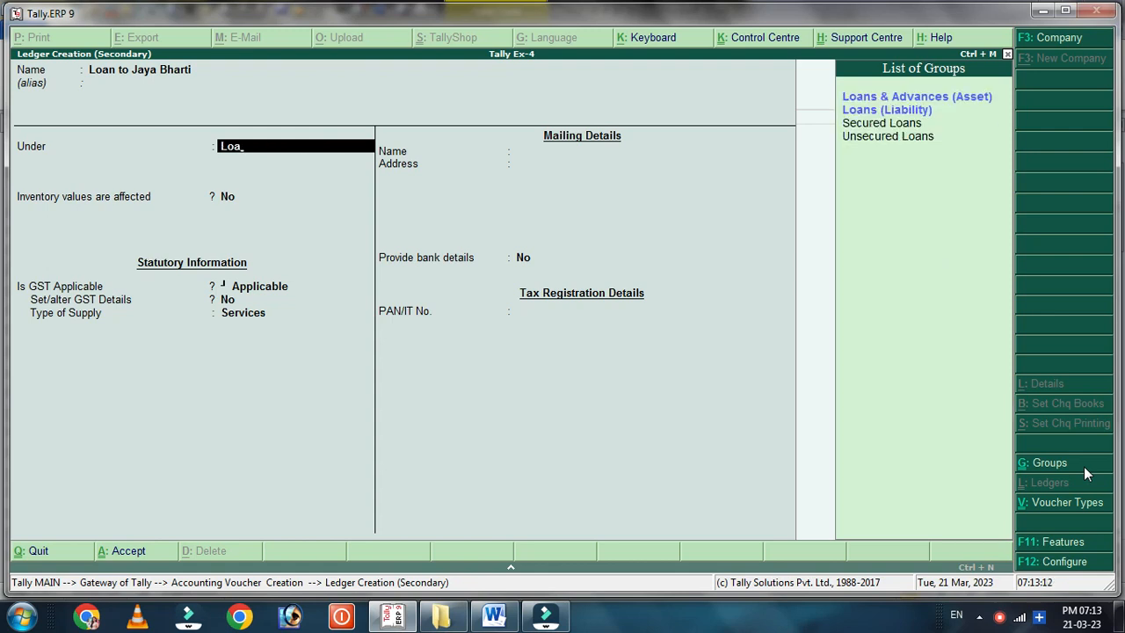
pyautogui.press('Return')
pyautogui.press('Return')
pyautogui.press('Return')
pyautogui.press('Return')
pyautogui.press('Return')
pyautogui.press('Return')
pyautogui.press('Return')
pyautogui.press('Return')
pyautogui.press('Return')
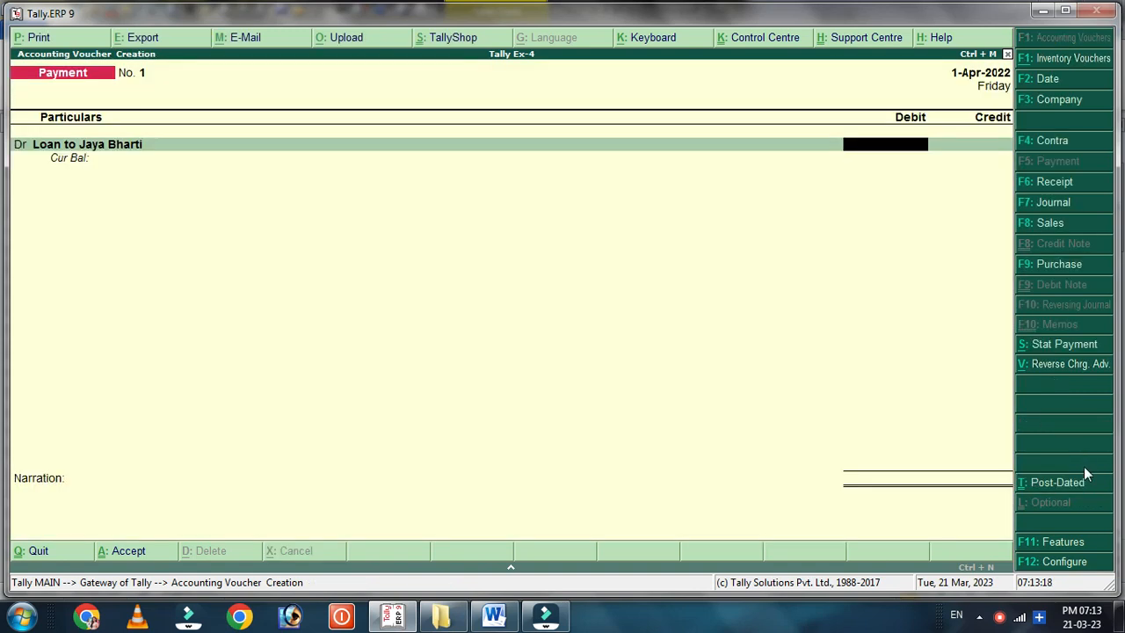
# Step: Debit the borrower's loan ledger with 25000, credit Cash with the same amount and save the payment voucher
pyautogui.write('250000.00')
pyautogui.press('Return')
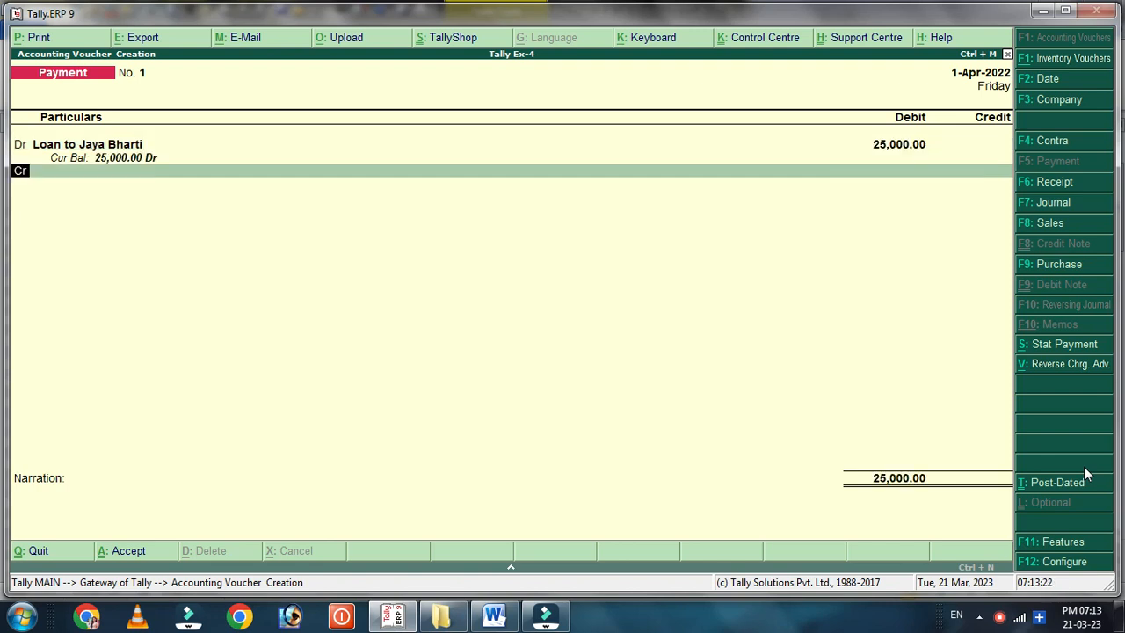
pyautogui.press('Return')
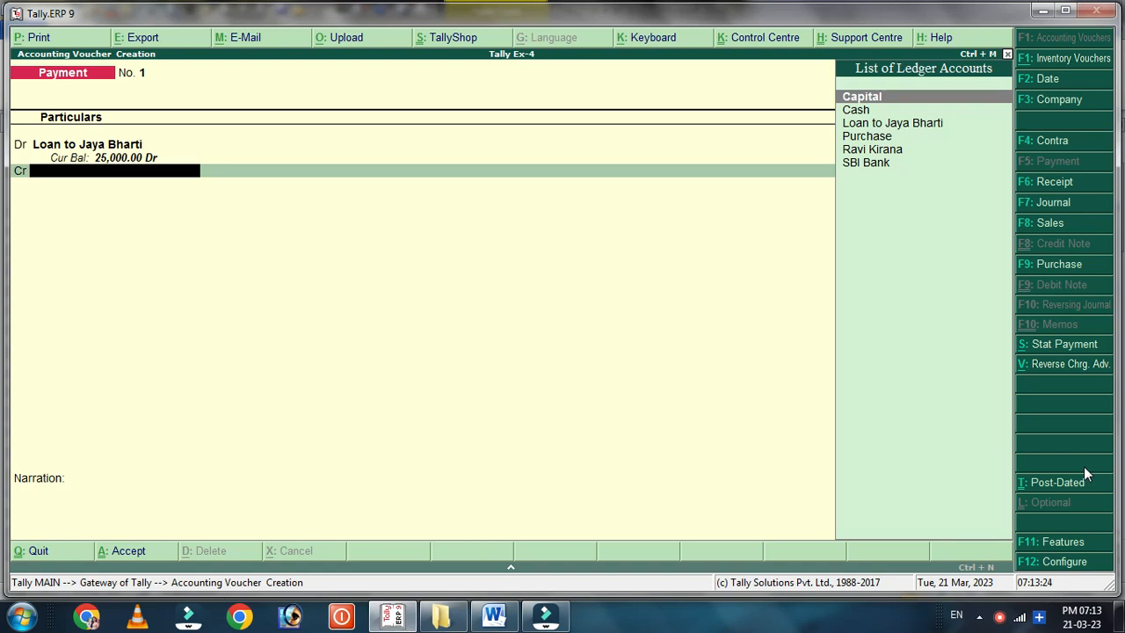
pyautogui.press('Down')
pyautogui.press('Return')
pyautogui.press('Return')
pyautogui.press('Return')
pyautogui.press('Return')
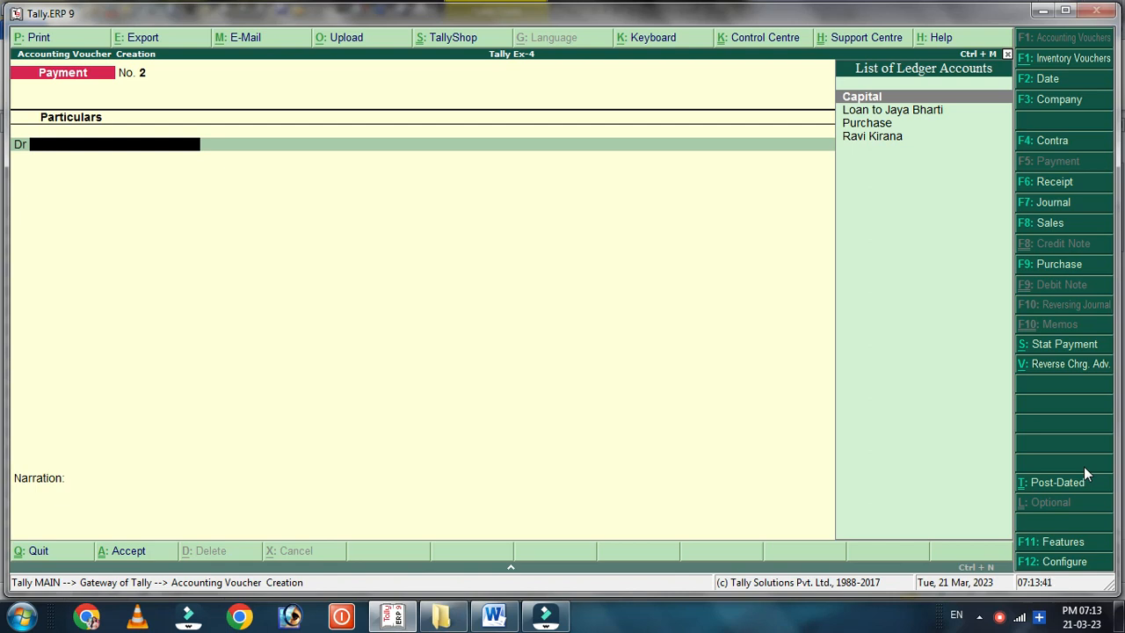
# Step: Open a purchase voucher in voucher mode without a supplier invoice number and credit Ravi Kirana with 12000
pyautogui.press('F9')
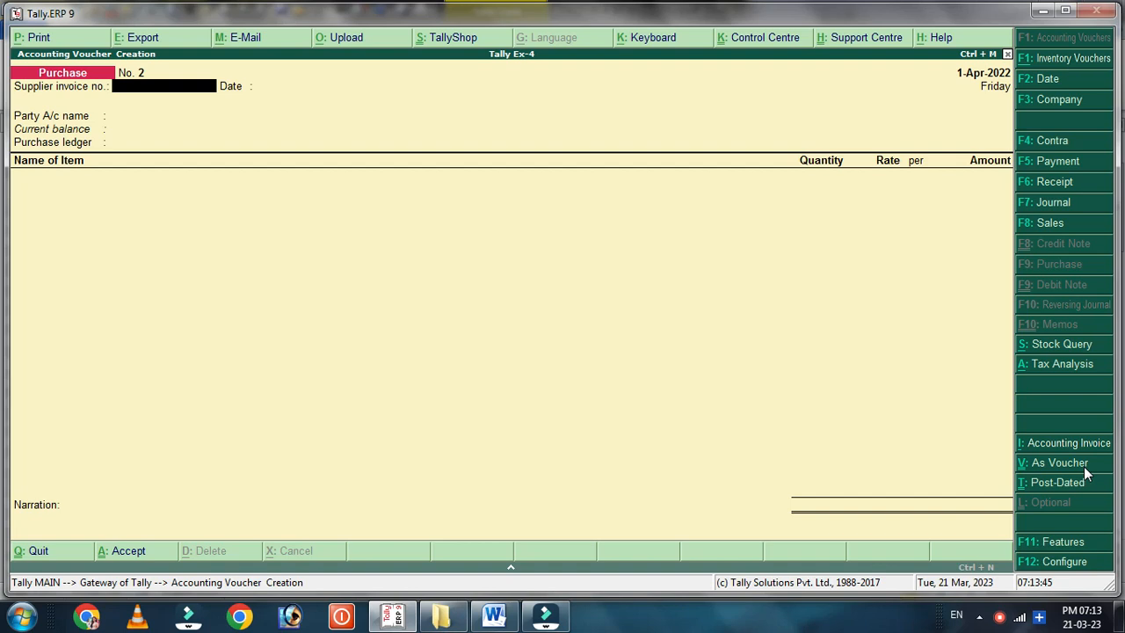
pyautogui.click(1084, 470)
pyautogui.press('Return')
pyautogui.press('Return')
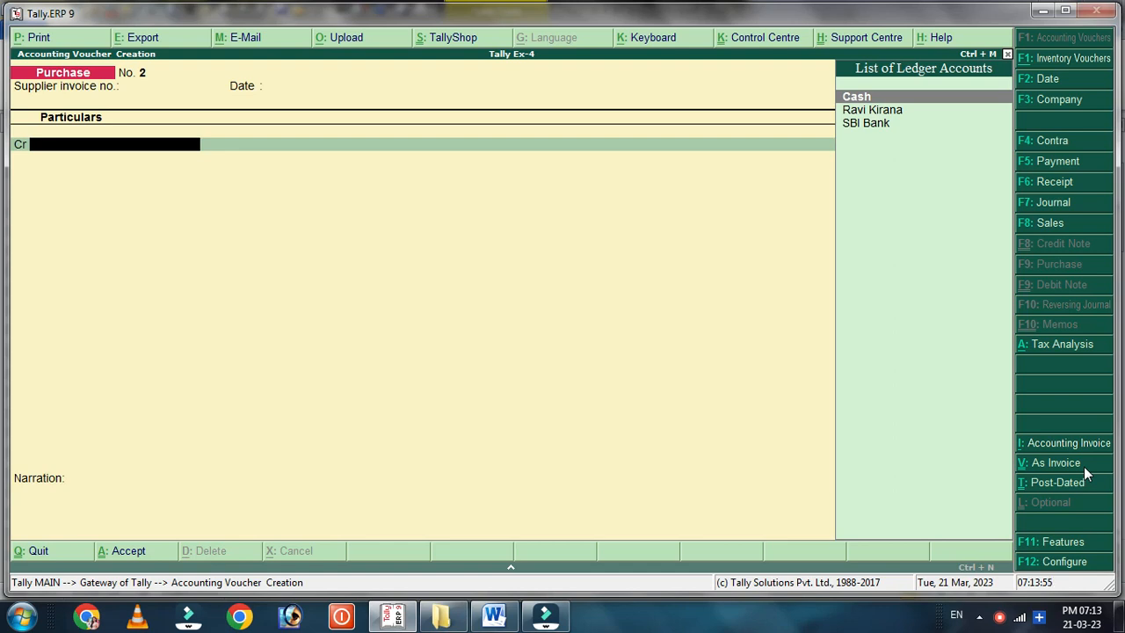
pyautogui.press('Down')
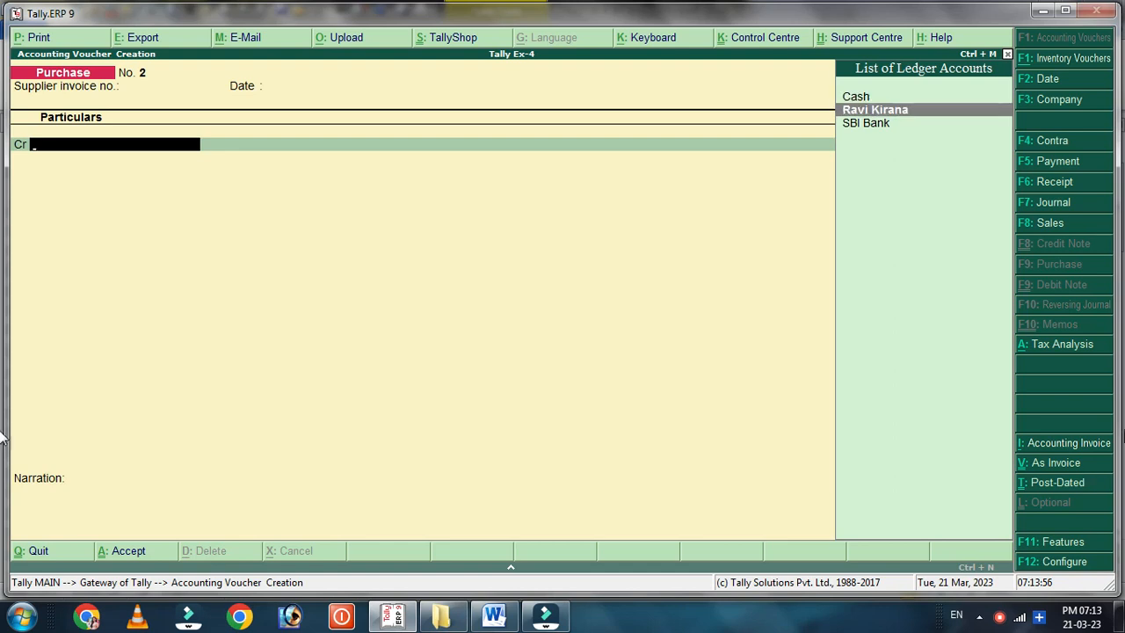
pyautogui.press('Return')
pyautogui.press('Return')
pyautogui.press('Return')
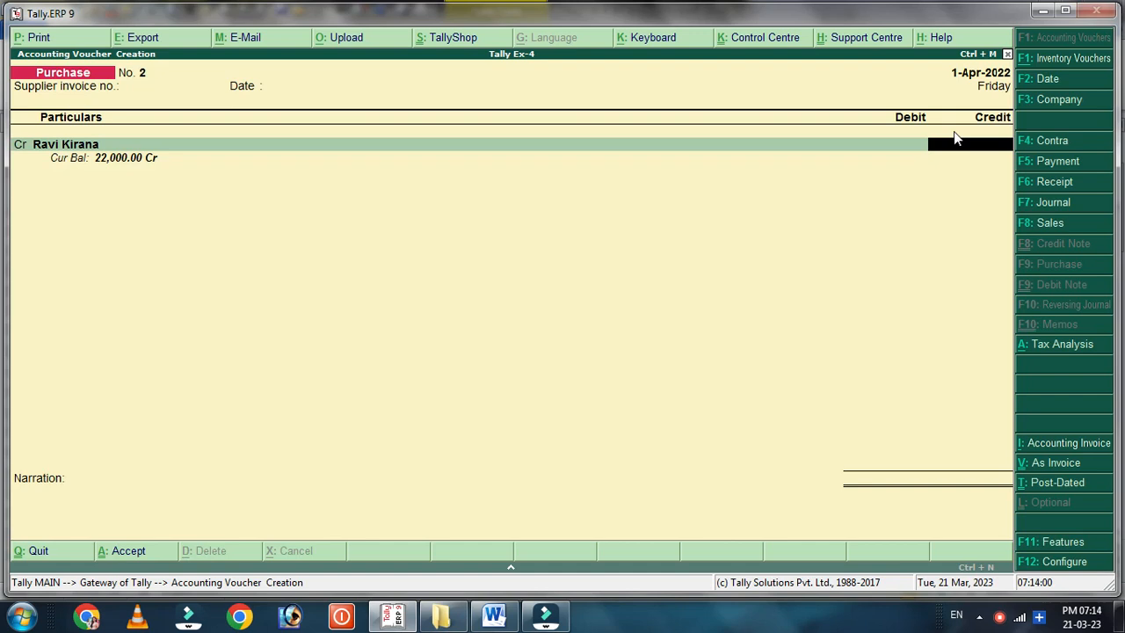
pyautogui.write('12000')
pyautogui.press('Return')
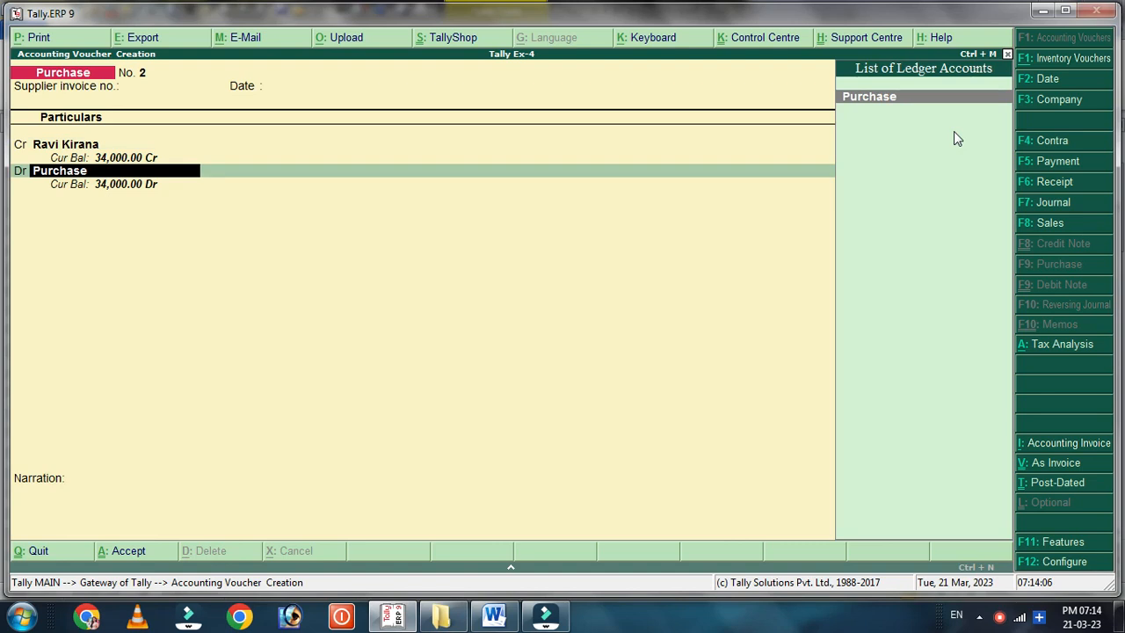
# Step: Debit the full amount to the Purchase ledger and save the purchase voucher without a narration
pyautogui.press('Return')
pyautogui.press('Return')
pyautogui.press('Return')
pyautogui.press('Return')
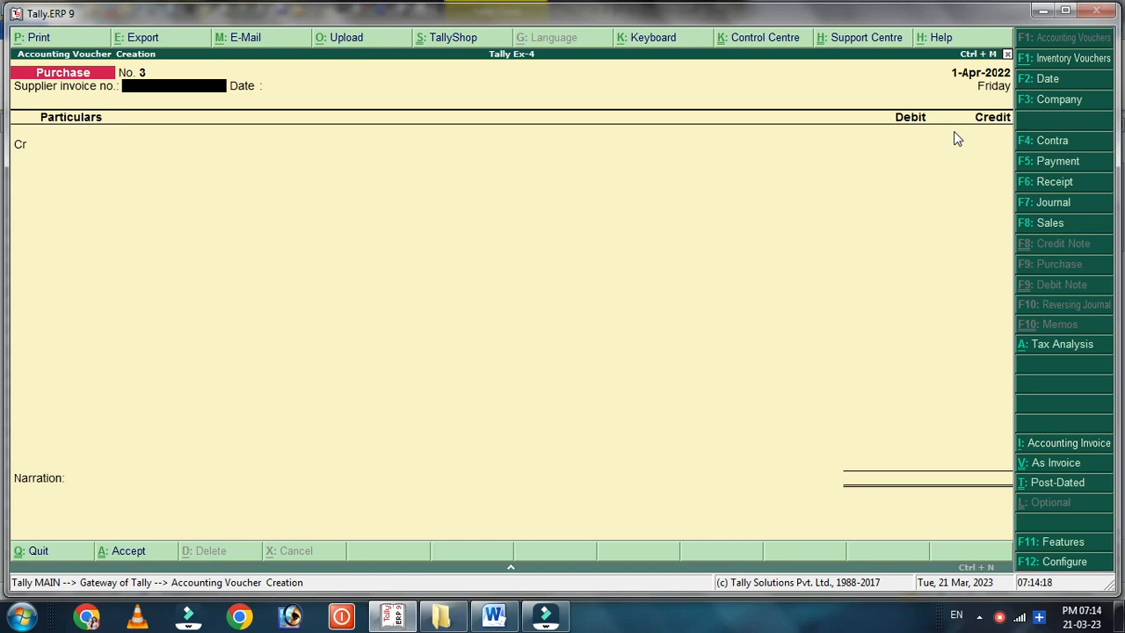
# Step: Switch to a receipt voucher and start a new ledger named Sale under Sales Accounts for its credit line
pyautogui.press('F6')
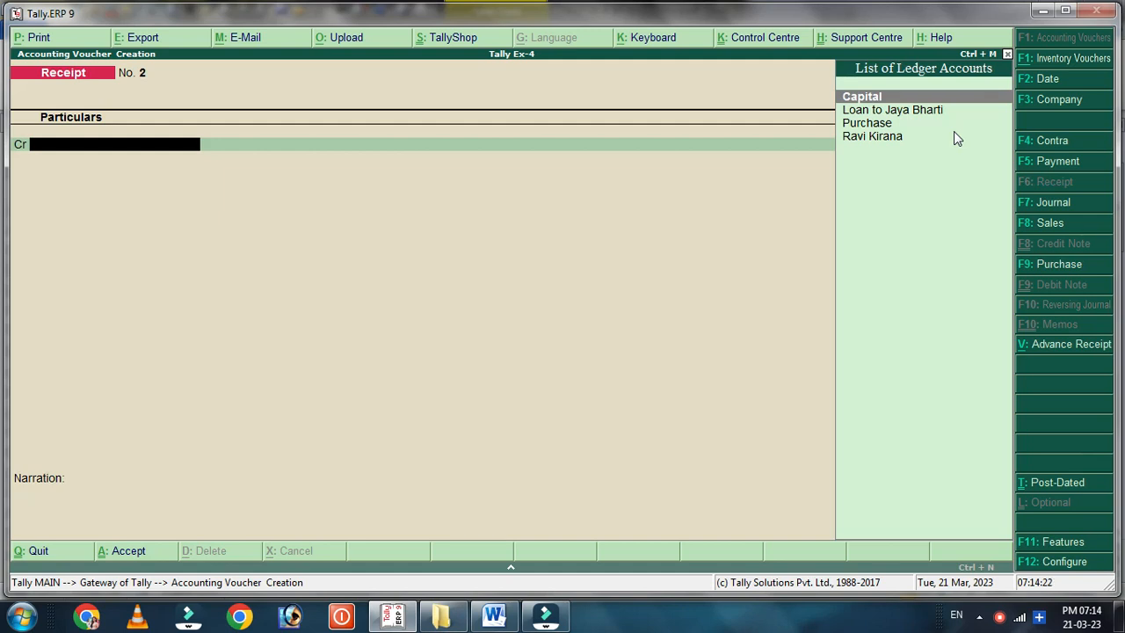
pyautogui.hotkey('alt', 'c')
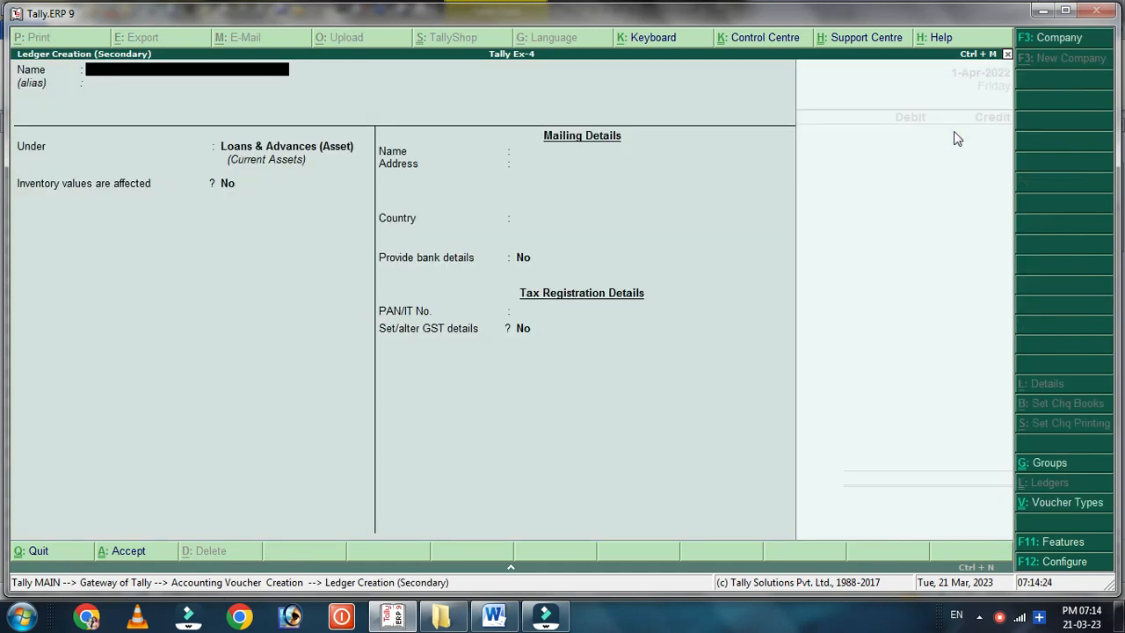
pyautogui.write('Sale')
pyautogui.press('Return')
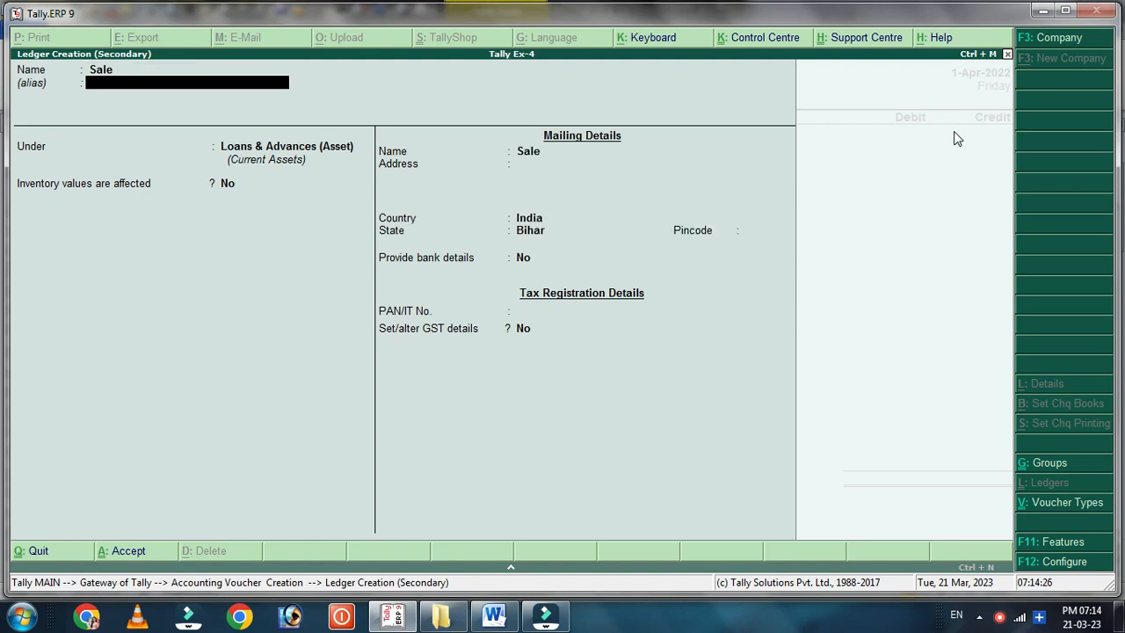
pyautogui.press('Return')
pyautogui.write('Sal')
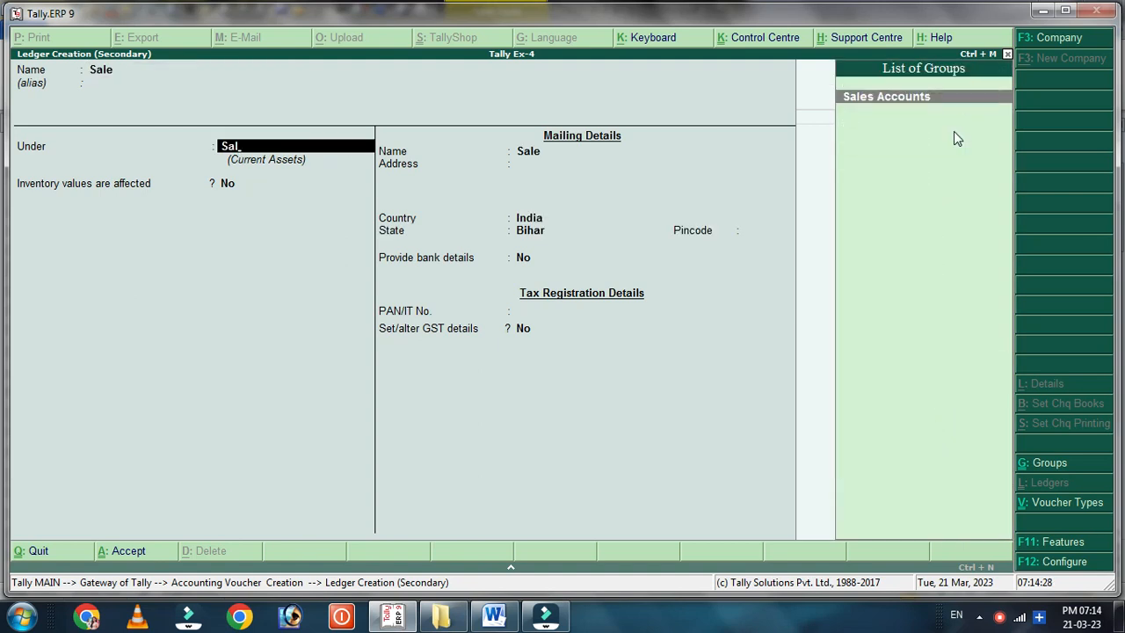
pyautogui.press('Return')
pyautogui.press('Return')
# Step: Set inventory values affected to No for the Sale ledger, keep its remaining defaults and save it
pyautogui.press('BackSpace')
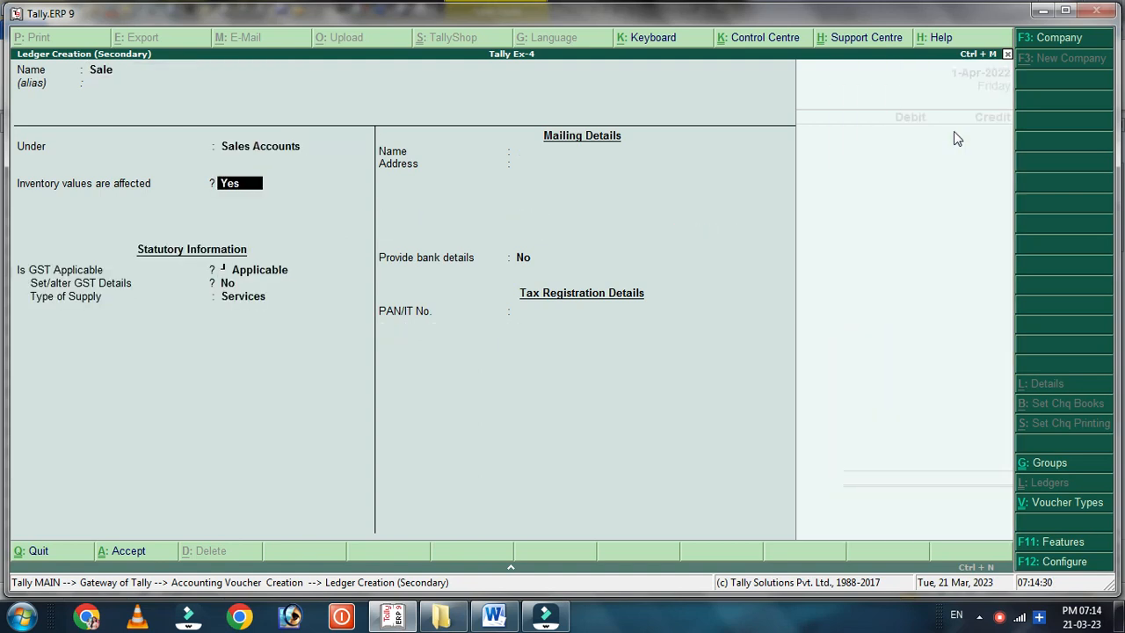
pyautogui.write('n')
pyautogui.press('Return')
pyautogui.press('Return')
pyautogui.press('Return')
pyautogui.press('Return')
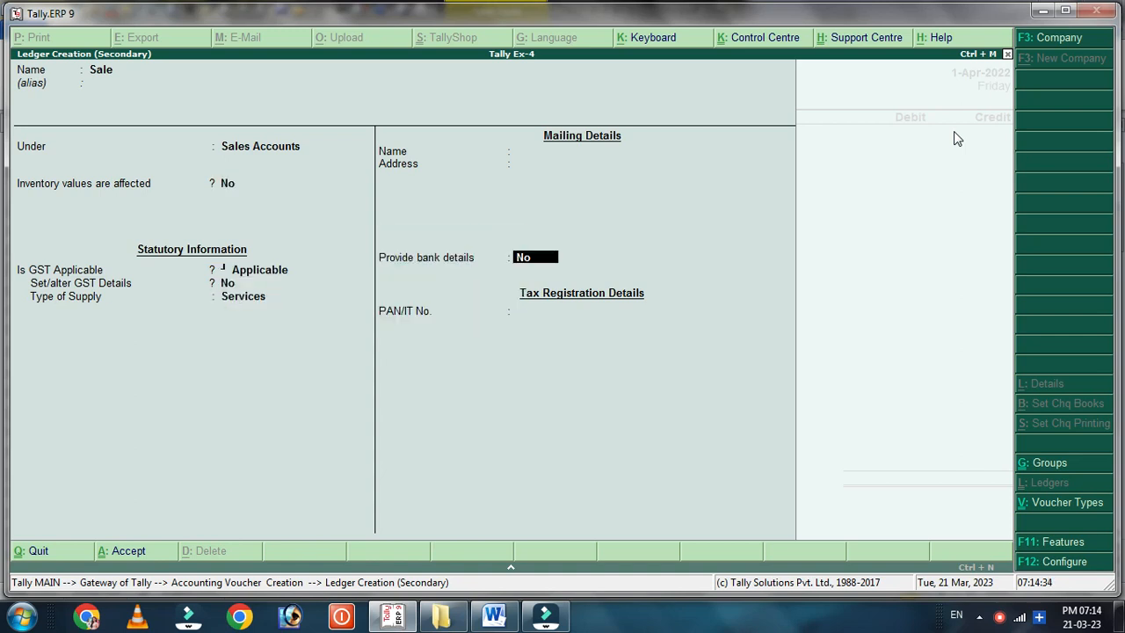
pyautogui.press('Return')
pyautogui.press('Return')
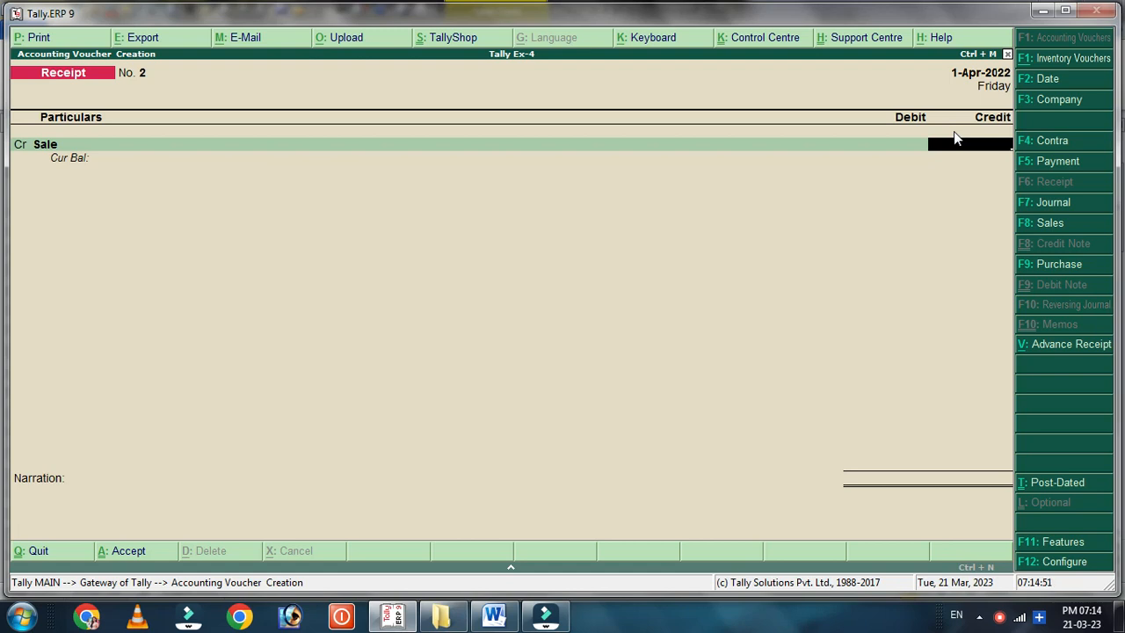
# Step: Credit Sale with 10000, debit Cash with the same amount and save the receipt voucher without a narration
pyautogui.write('10000')
pyautogui.press('Return')
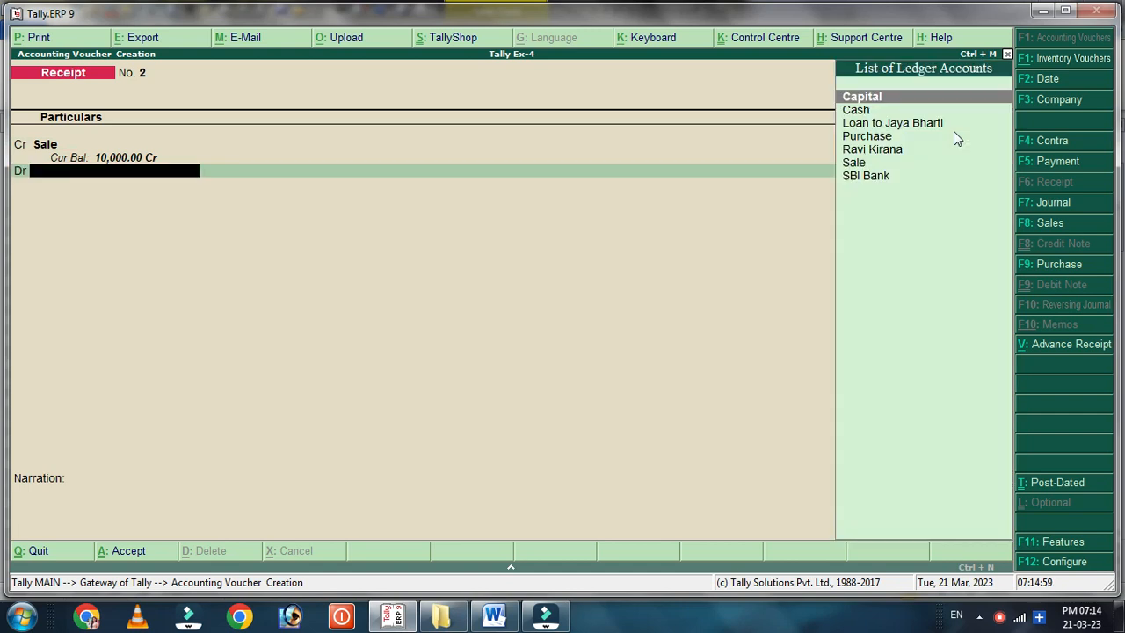
pyautogui.press('Down')
pyautogui.press('Return')
pyautogui.press('Return')
pyautogui.press('Return')
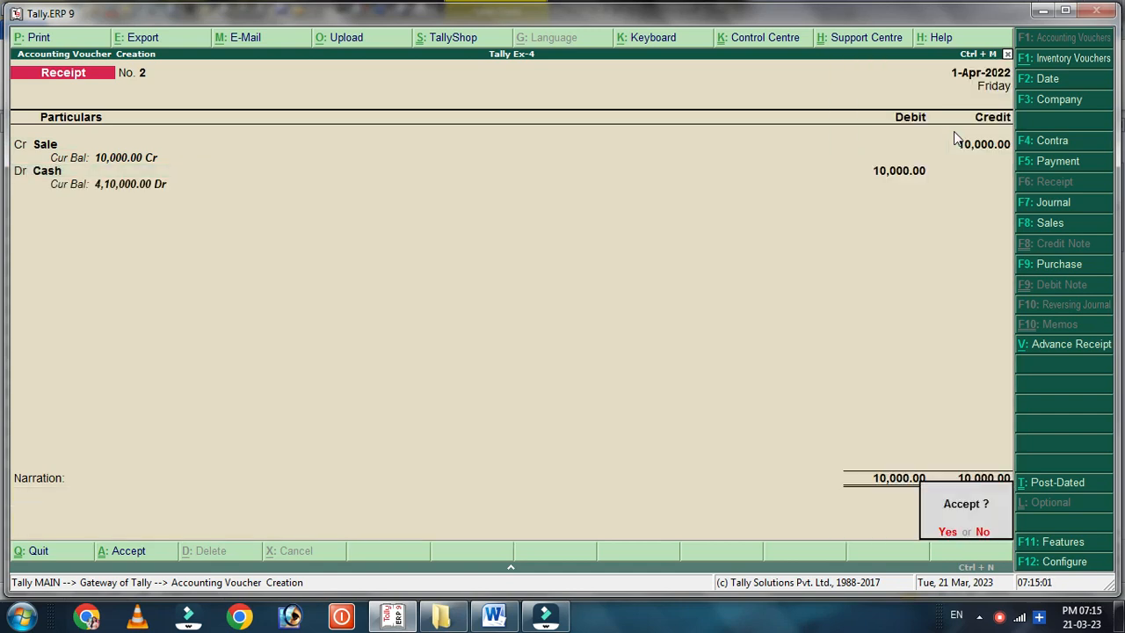
pyautogui.press('Return')
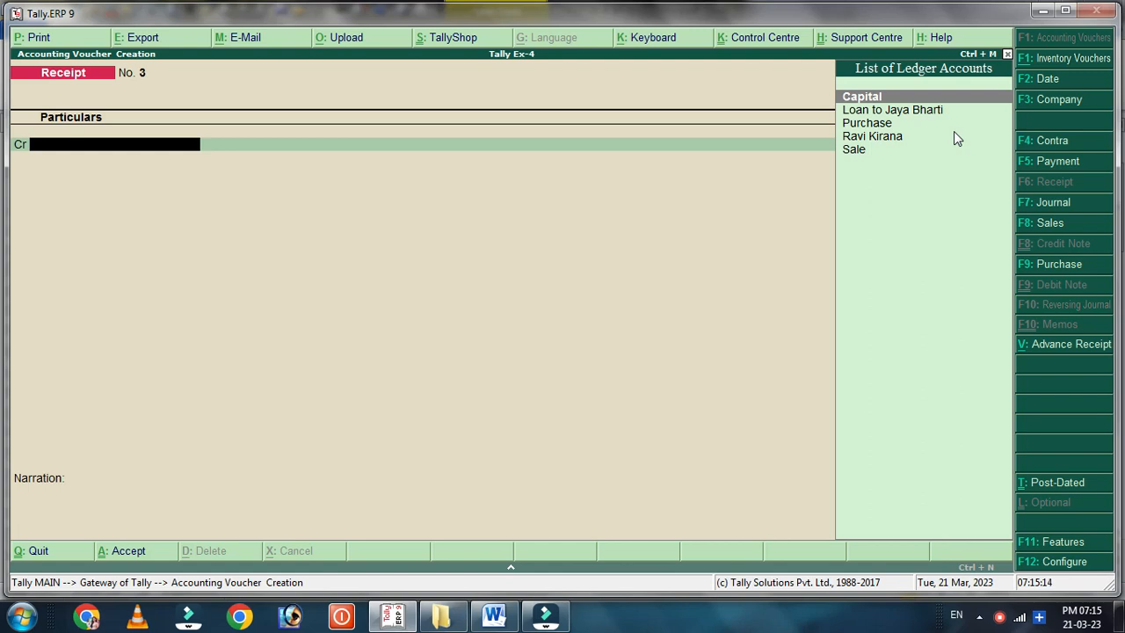
# Step: Open a sales voucher in voucher mode and leave its reference number blank
pyautogui.press('F8')
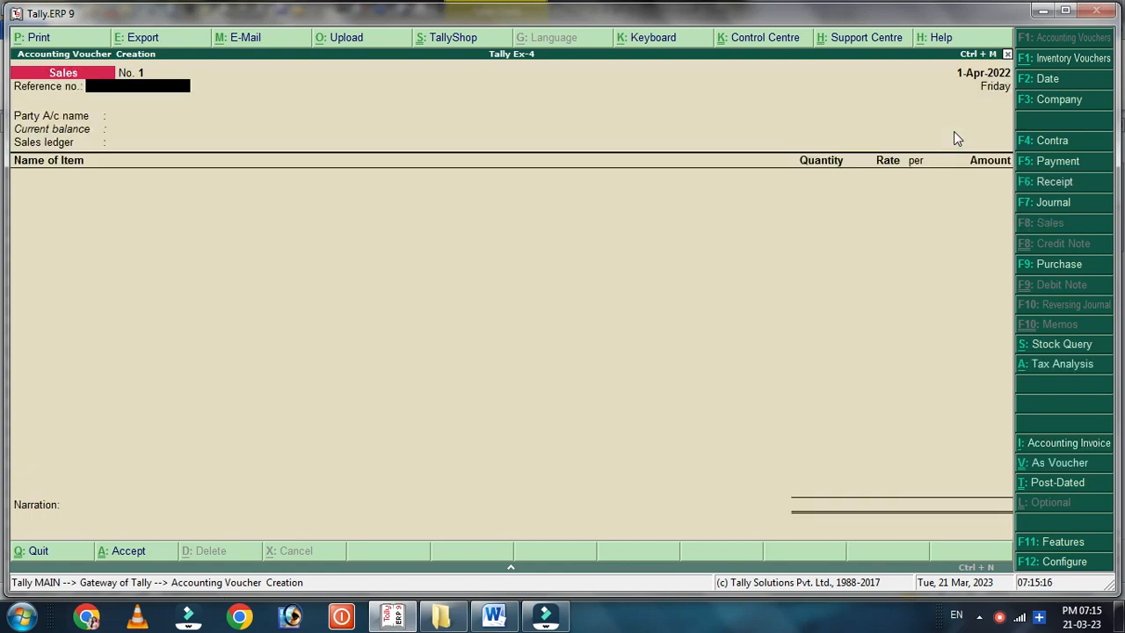
pyautogui.hotkey('ctrl', 'v')
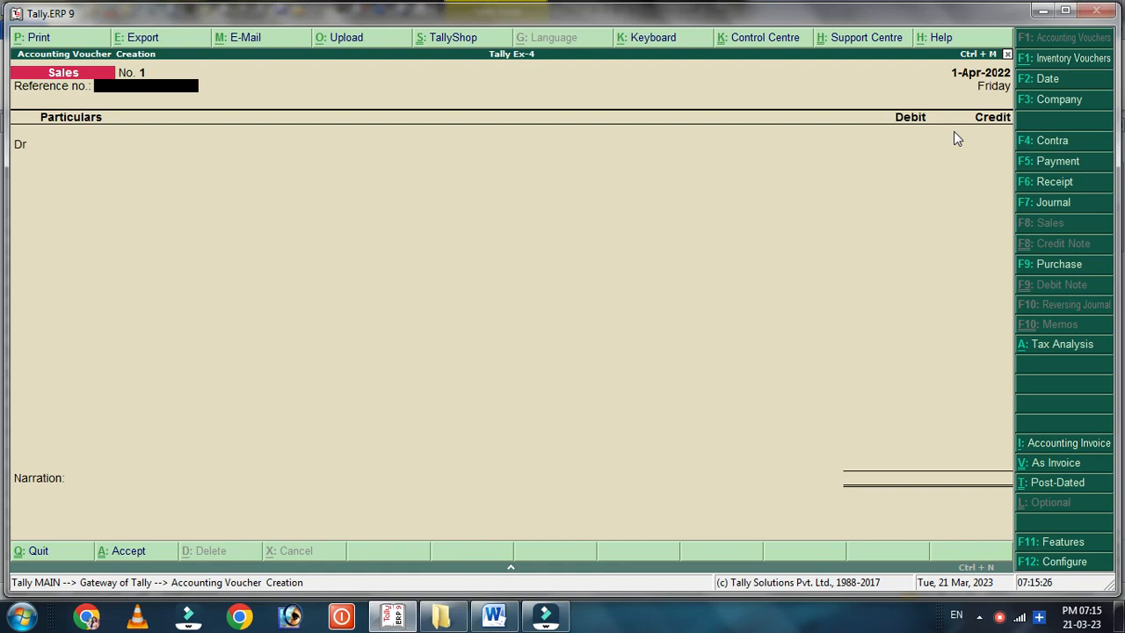
pyautogui.press('Return')
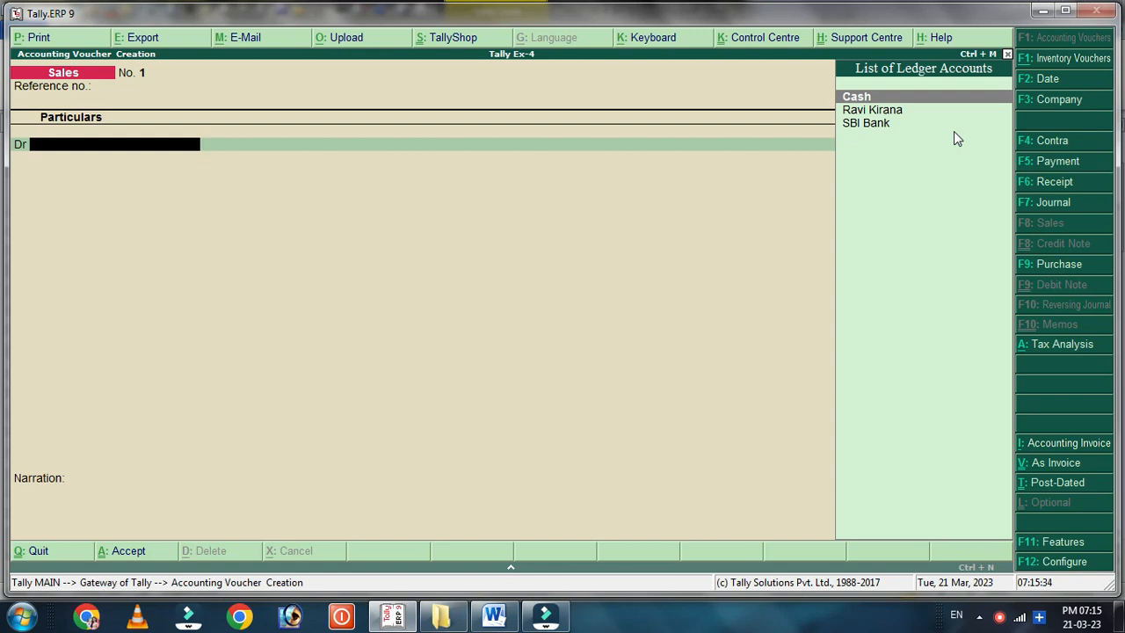
# Step: Create a ledger named Priya Store under Sundry Debtors for the debit line, without bill-by-bill balances, and accept the default buyer's details
pyautogui.hotkey('alt', 'c')
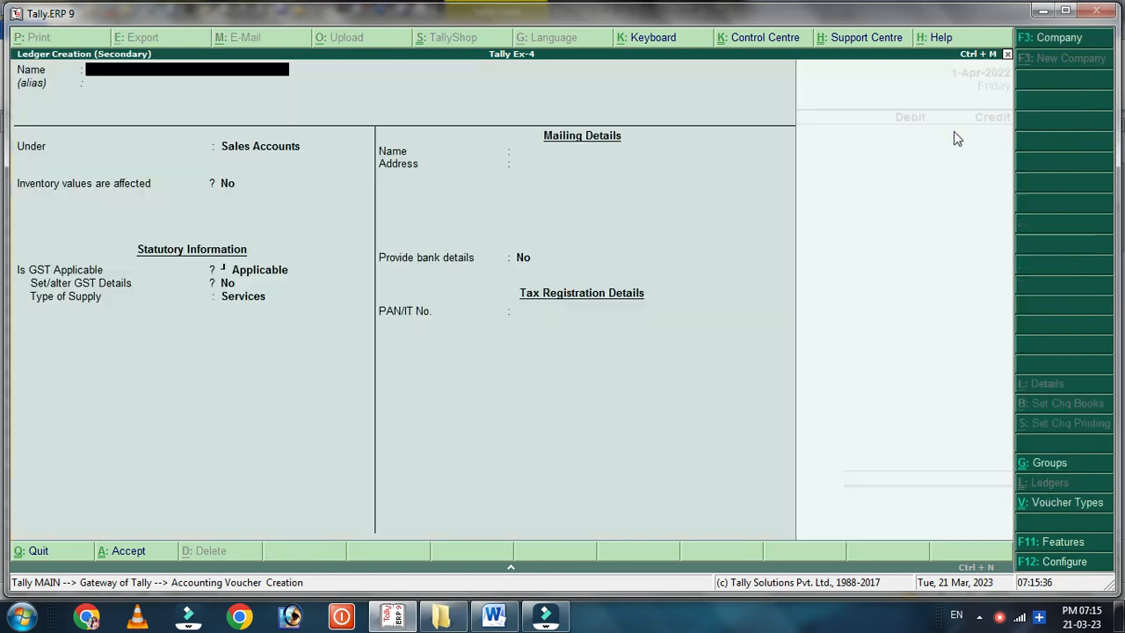
pyautogui.write('Priya Store')
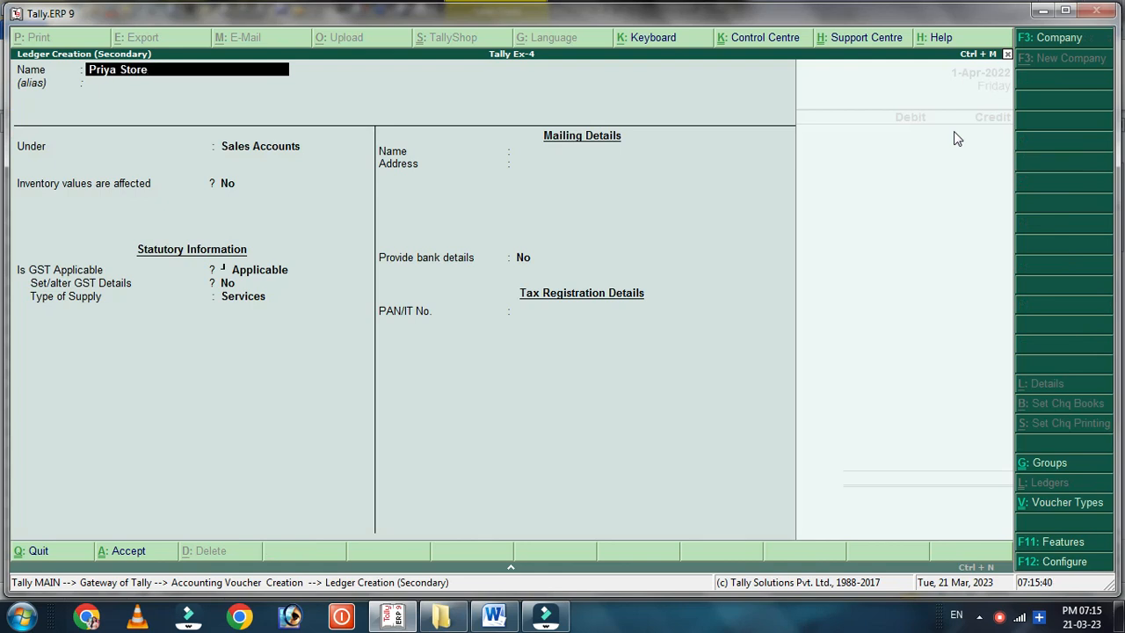
pyautogui.press('Return')
pyautogui.press('Return')
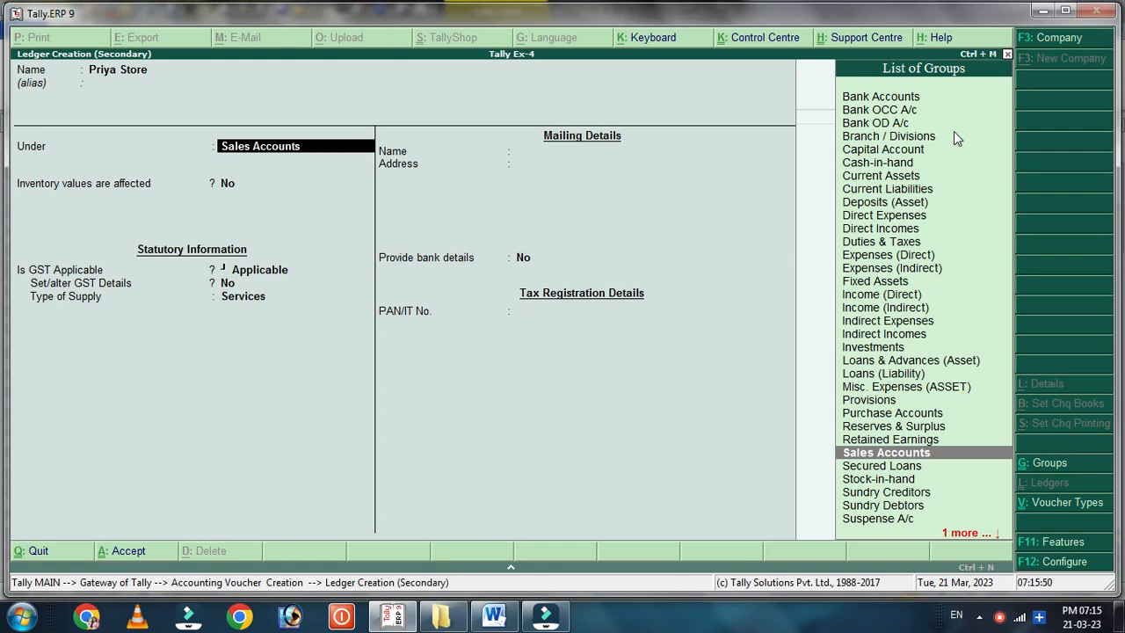
pyautogui.write('Sun')
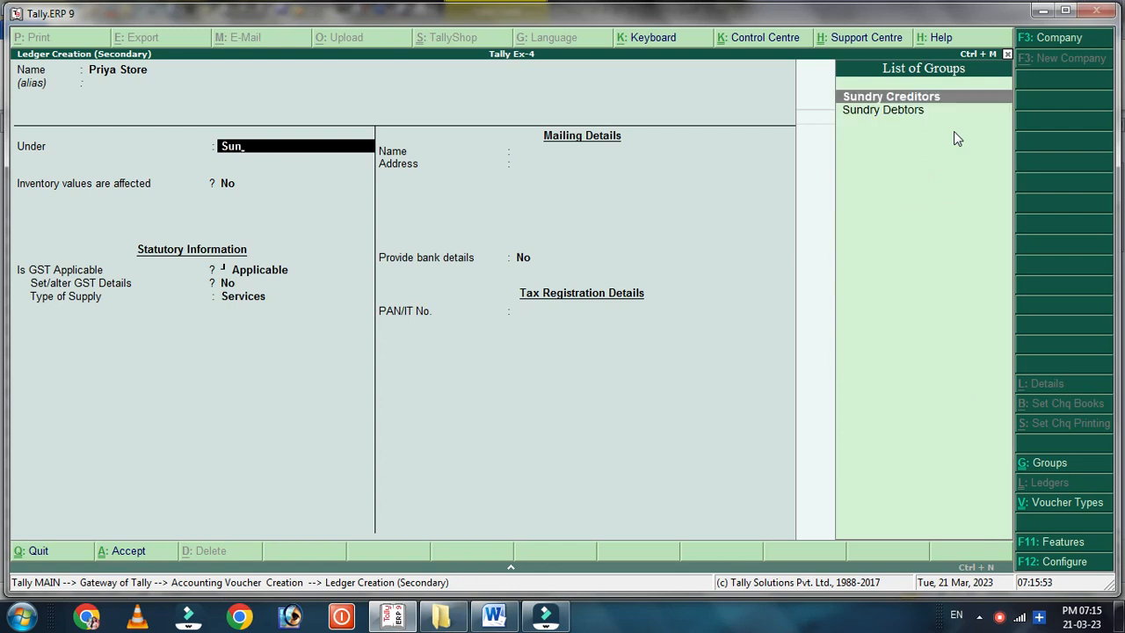
pyautogui.press('Down')
pyautogui.press('Return')
pyautogui.press('n')
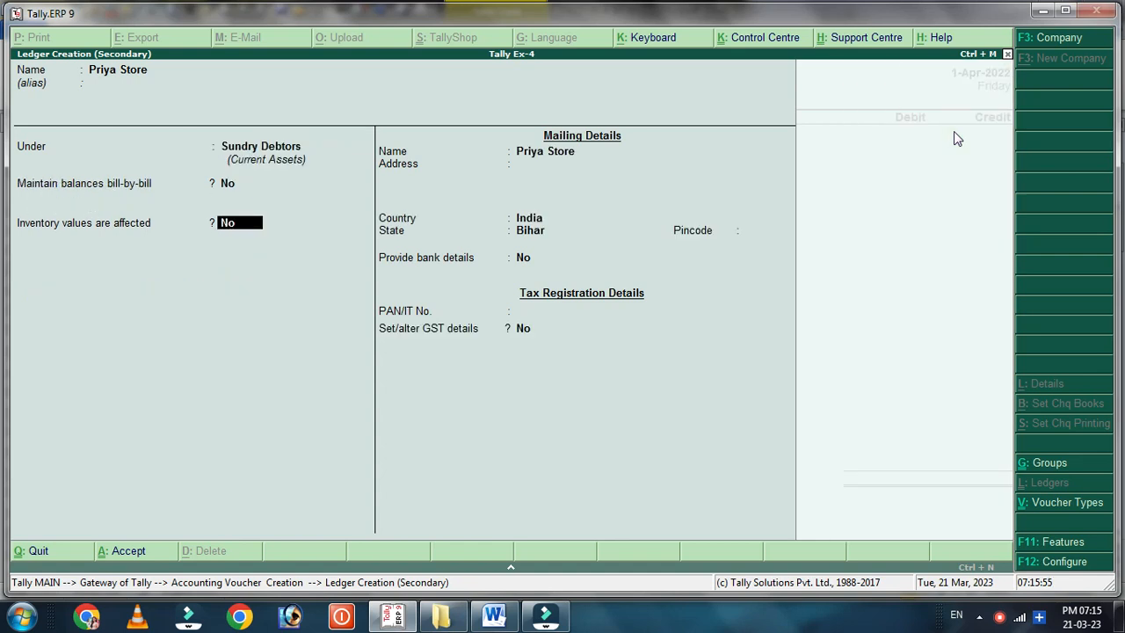
pyautogui.hotkey('ctrl', 'a')
pyautogui.press('Return')
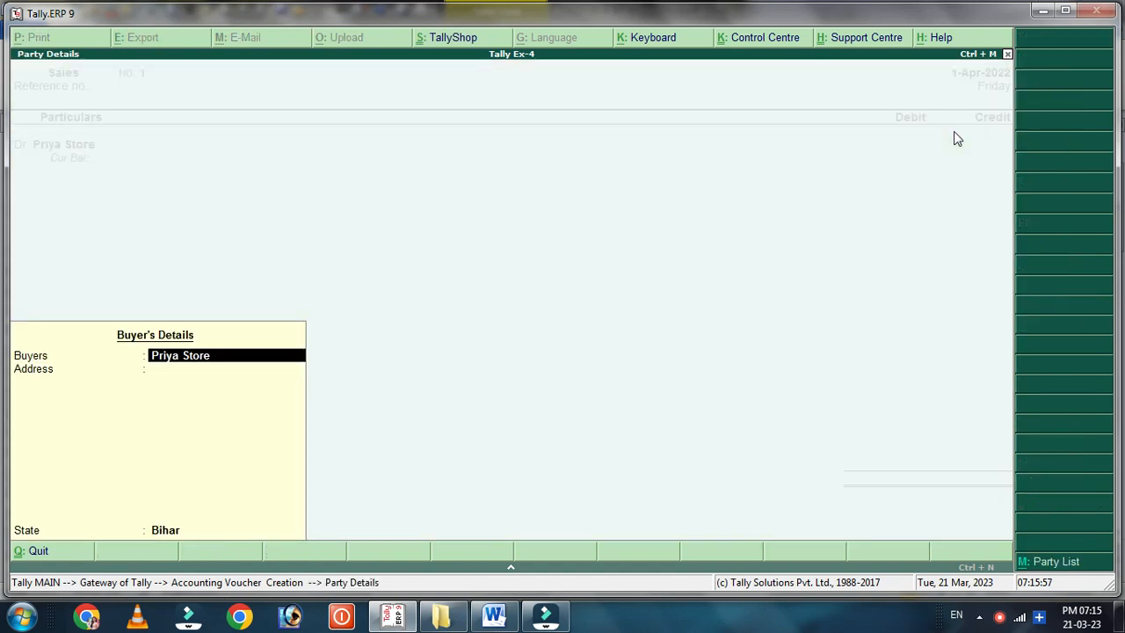
pyautogui.hotkey('ctrl', 'a')
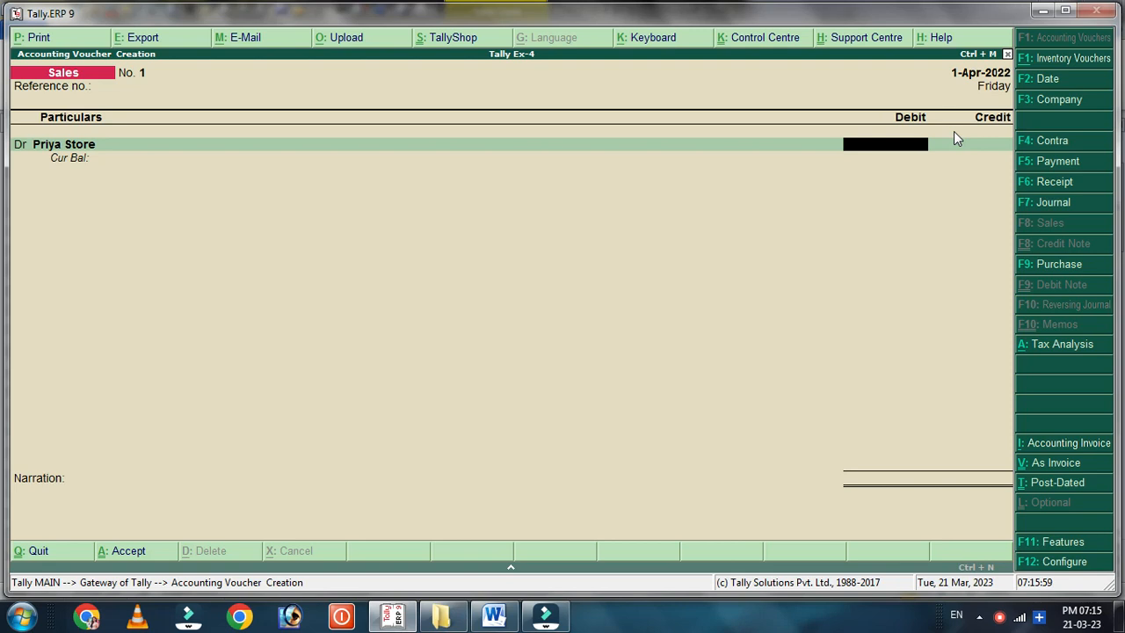
# Step: Debit Priya Store with 18000, credit Sale with the same amount and save the sales voucher without a narration
pyautogui.write('18000')
pyautogui.press('Return')
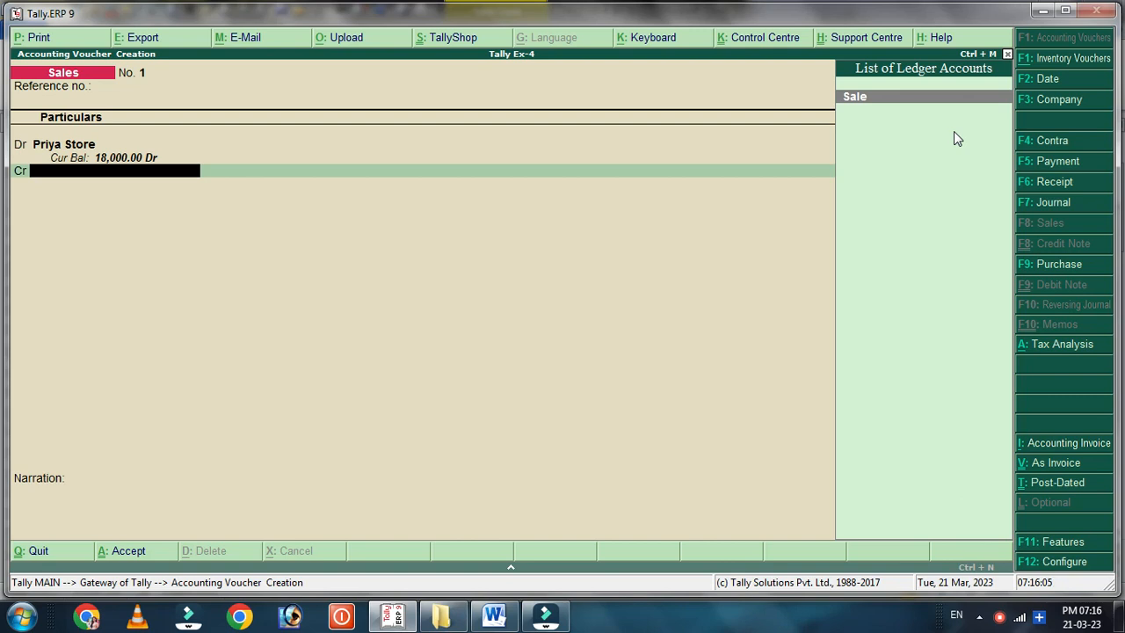
pyautogui.press('Return')
pyautogui.press('Return')
pyautogui.press('Return')
pyautogui.press('Return')
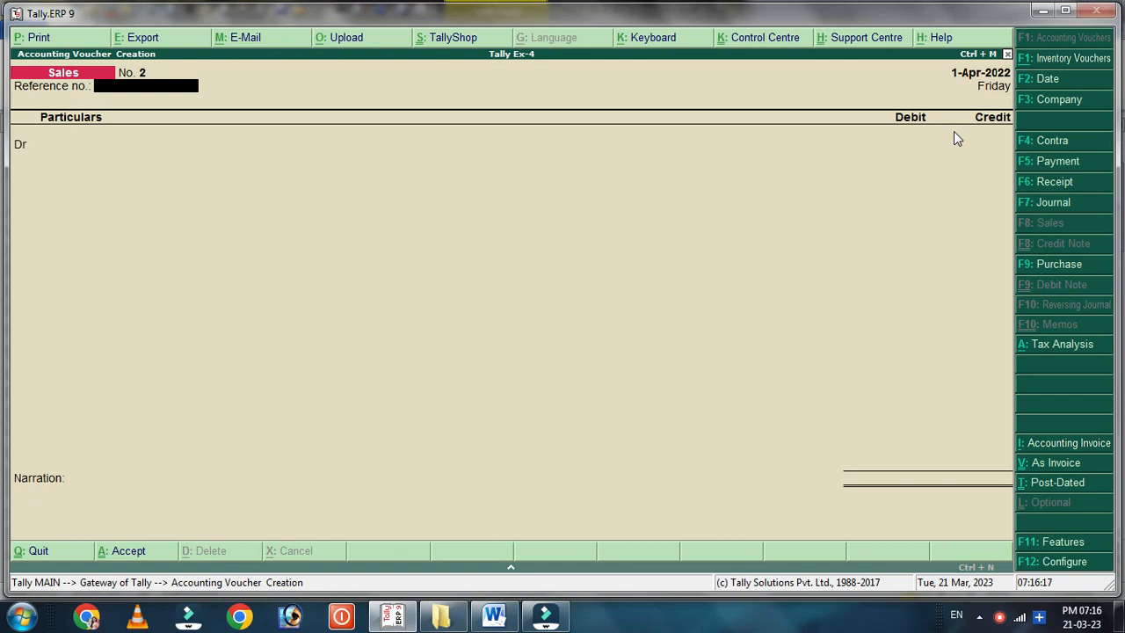
# Step: Switch to a payment voucher and debit Ravi Kirana with 8000
pyautogui.press('F5')
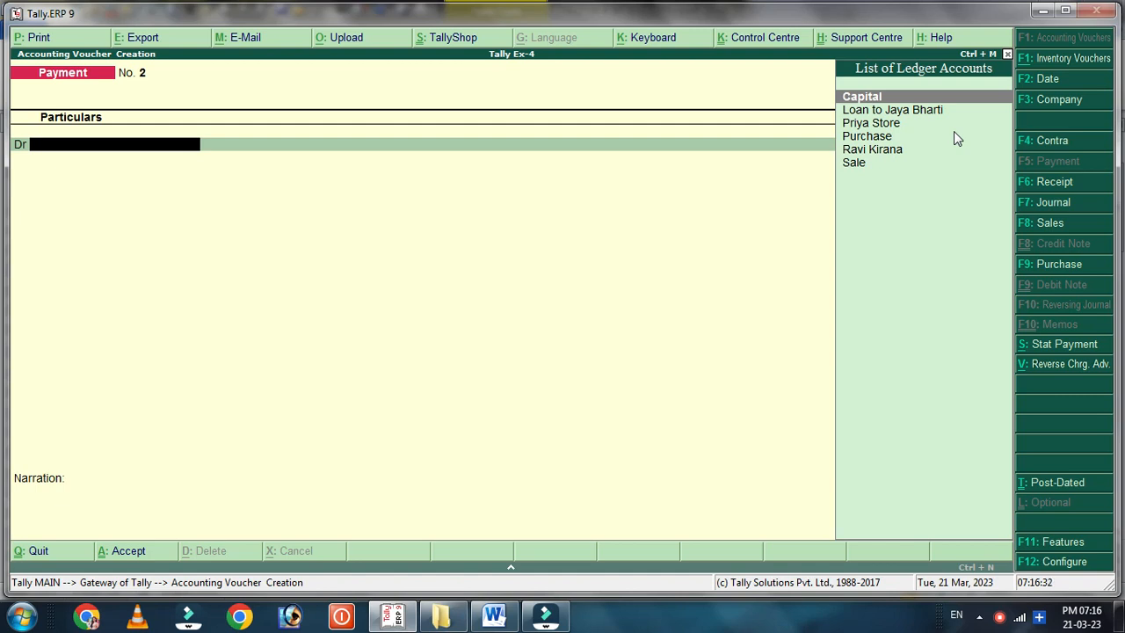
pyautogui.press('Down')
pyautogui.press('Down')
pyautogui.press('Down')
pyautogui.press('Down')
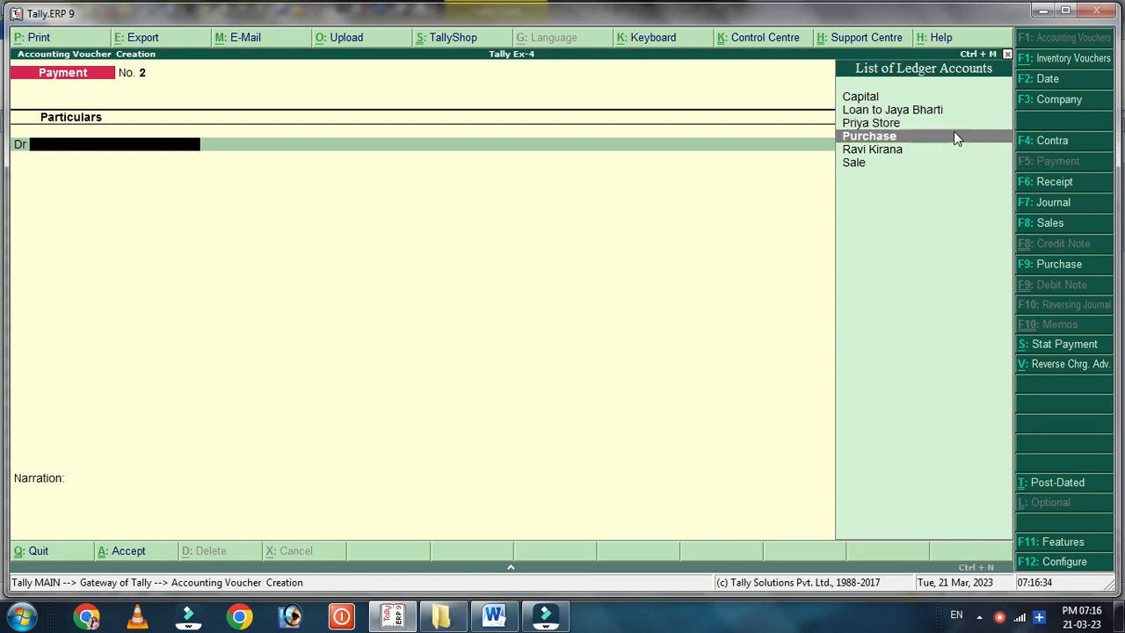
pyautogui.press('Return')
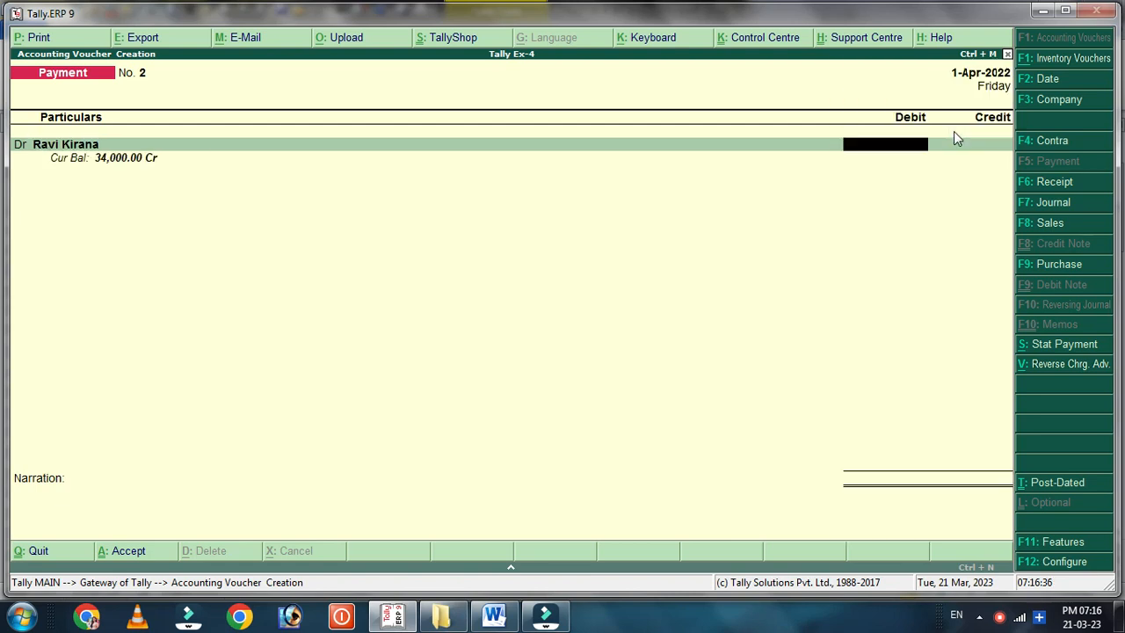
pyautogui.write('8000')
pyautogui.press('Return')
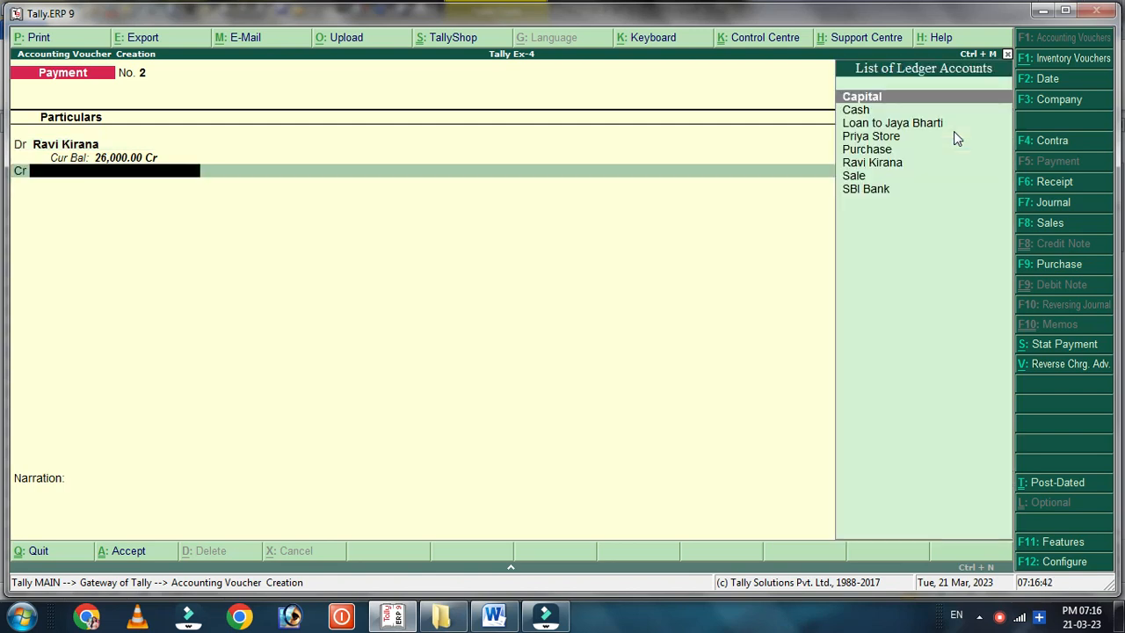
# Step: Credit SBI Bank with the same amount, accept the default bank details and save the payment voucher
pyautogui.press('Down')
pyautogui.press('Down')
pyautogui.press('Down')
pyautogui.press('Down')
pyautogui.press('Down')
pyautogui.press('Down')
pyautogui.press('Down')
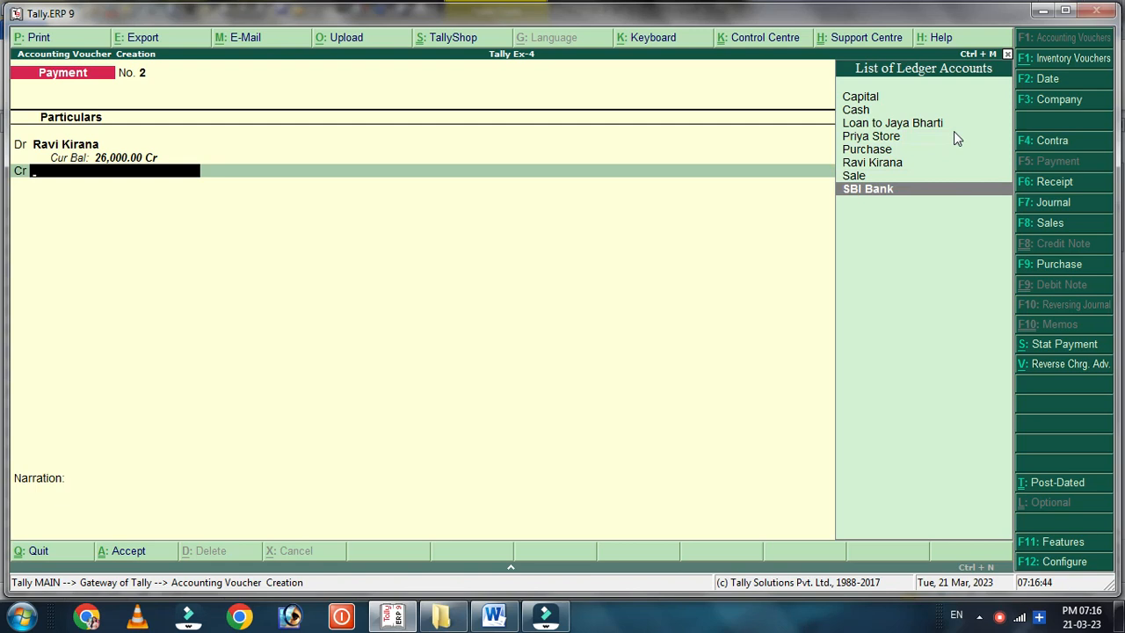
pyautogui.press('Return')
pyautogui.press('Return')
pyautogui.press('Return')
pyautogui.press('Return')
pyautogui.press('Return')
pyautogui.press('Return')
pyautogui.press('Return')
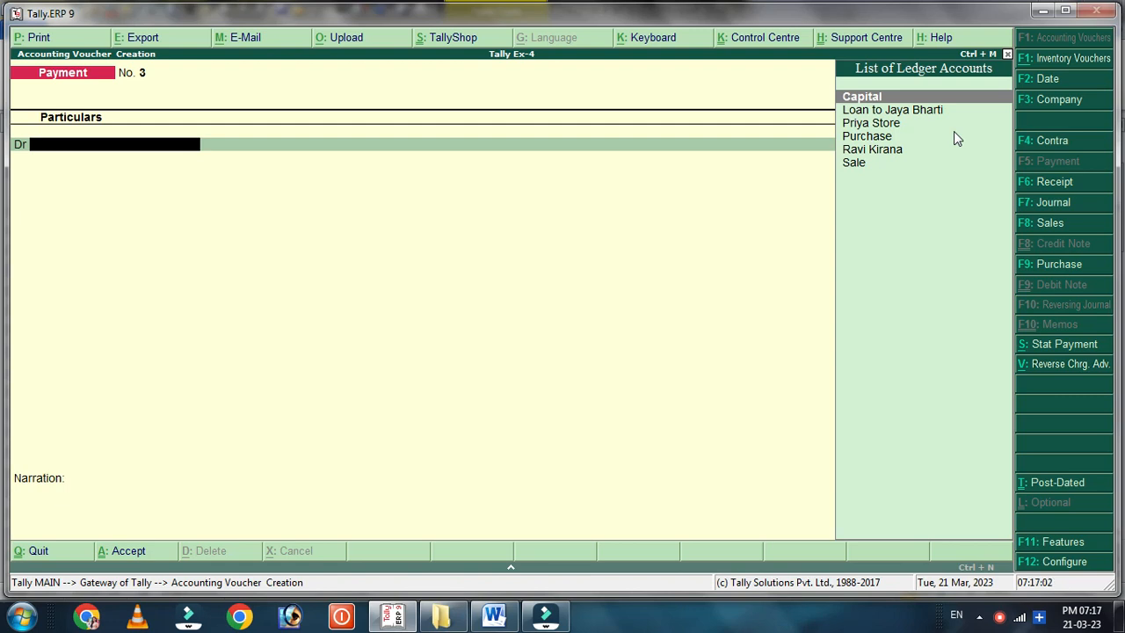
# Step: Switch to a sales voucher in voucher mode, leave the reference number empty and debit Priya Store with 7500
pyautogui.press('F8')
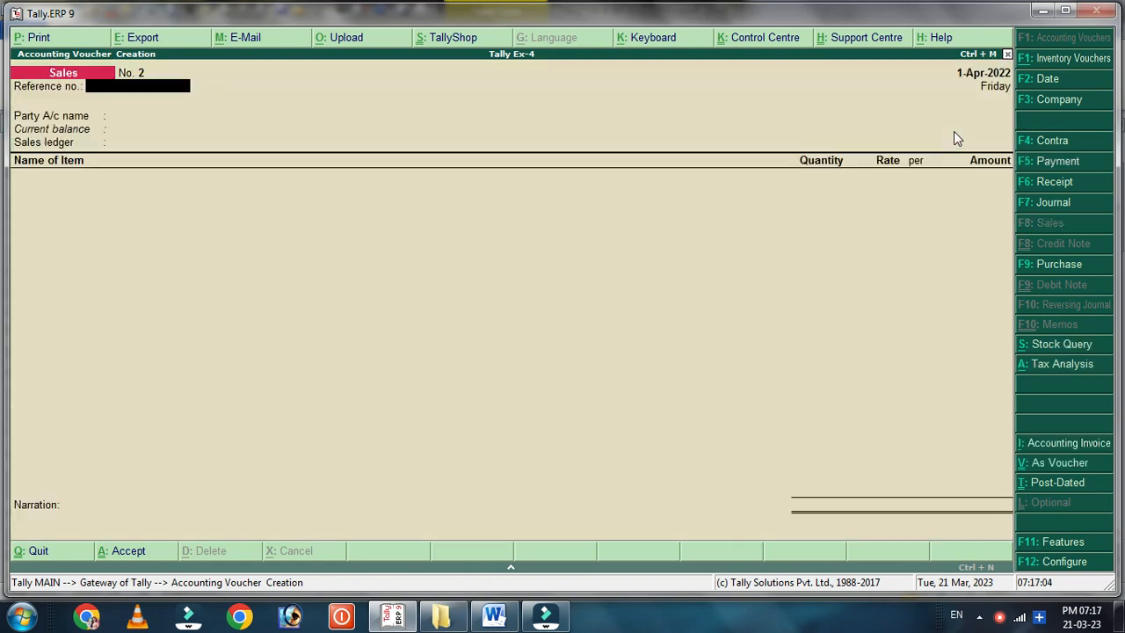
pyautogui.press('Return')
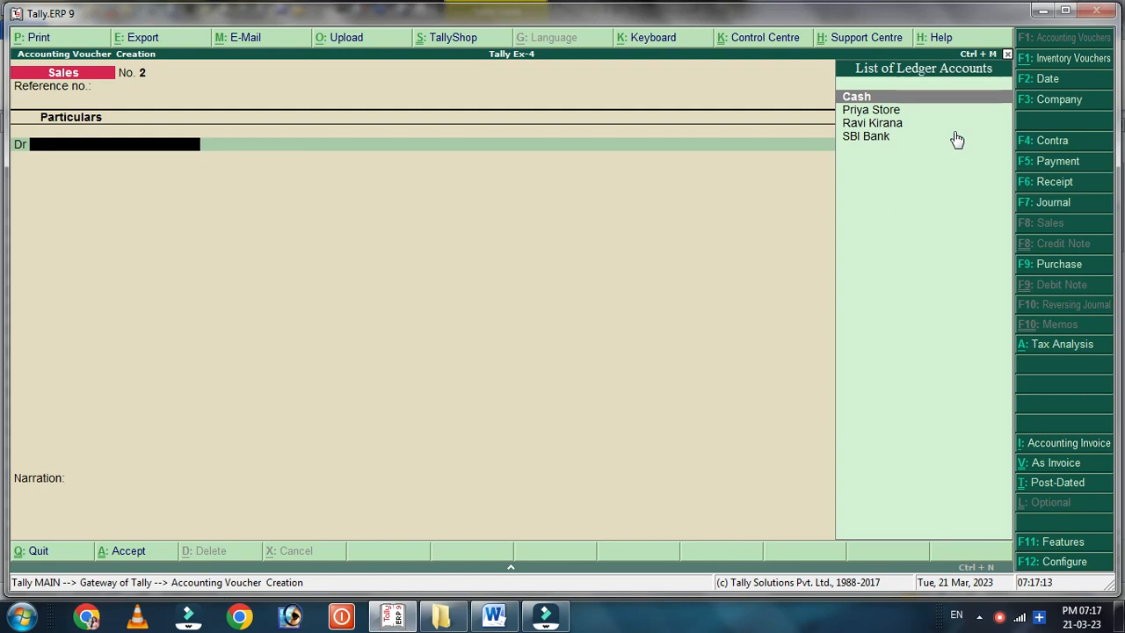
pyautogui.press('Down')
pyautogui.press('Return')
pyautogui.press('Return')
pyautogui.press('Return')
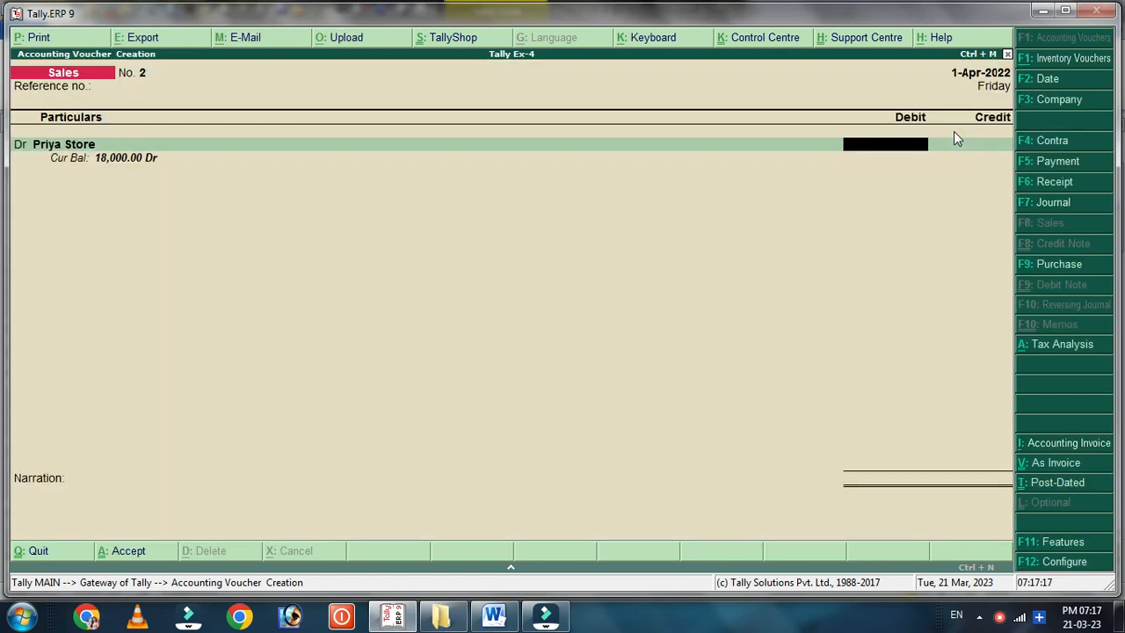
pyautogui.write('7500')
pyautogui.press('Return')
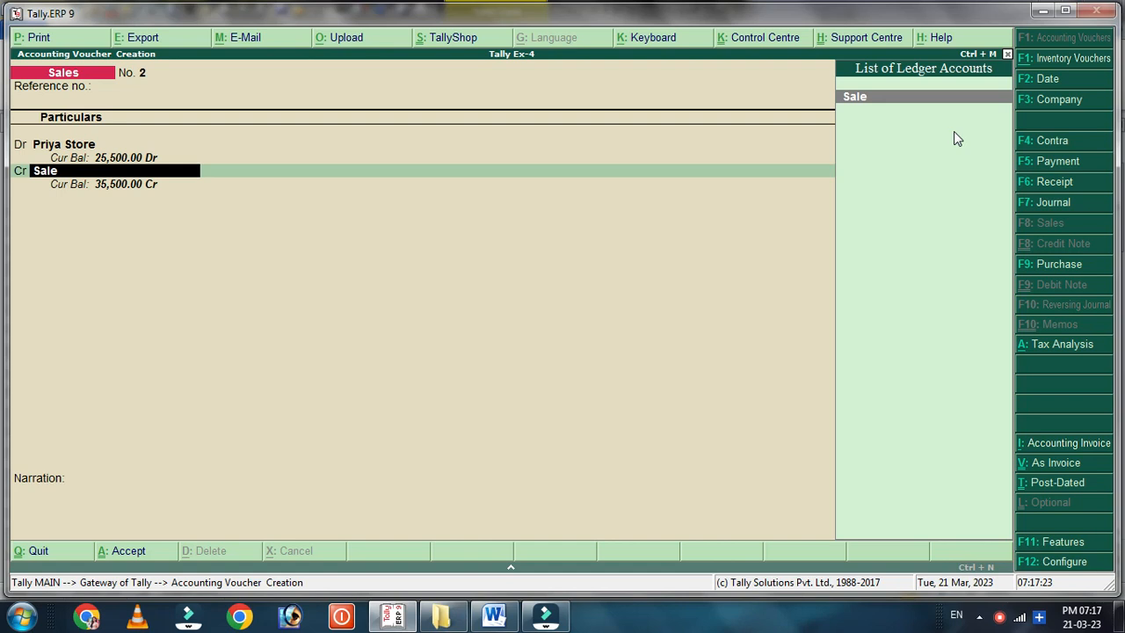
# Step: Credit Sale with the same 7500 and save the sales voucher without a narration
pyautogui.press('Return')
pyautogui.press('Return')
pyautogui.press('Return')
pyautogui.press('Return')
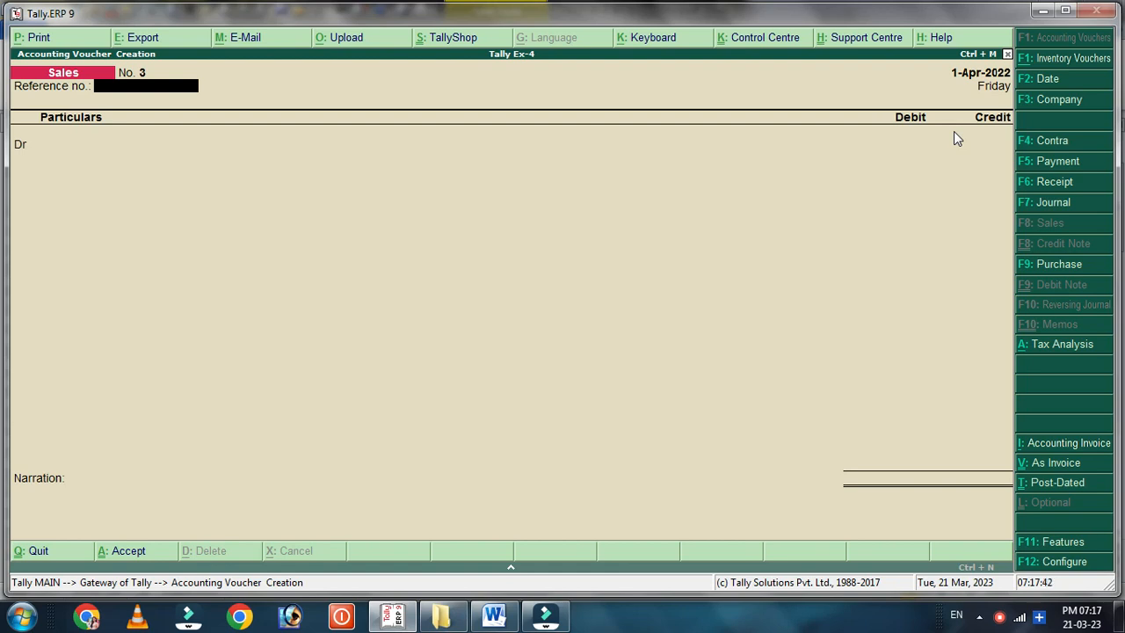
# Step: Switch to a payment voucher, debit Ravi Kirana with 8500 and move on to choosing the credit ledger
pyautogui.press('F5')
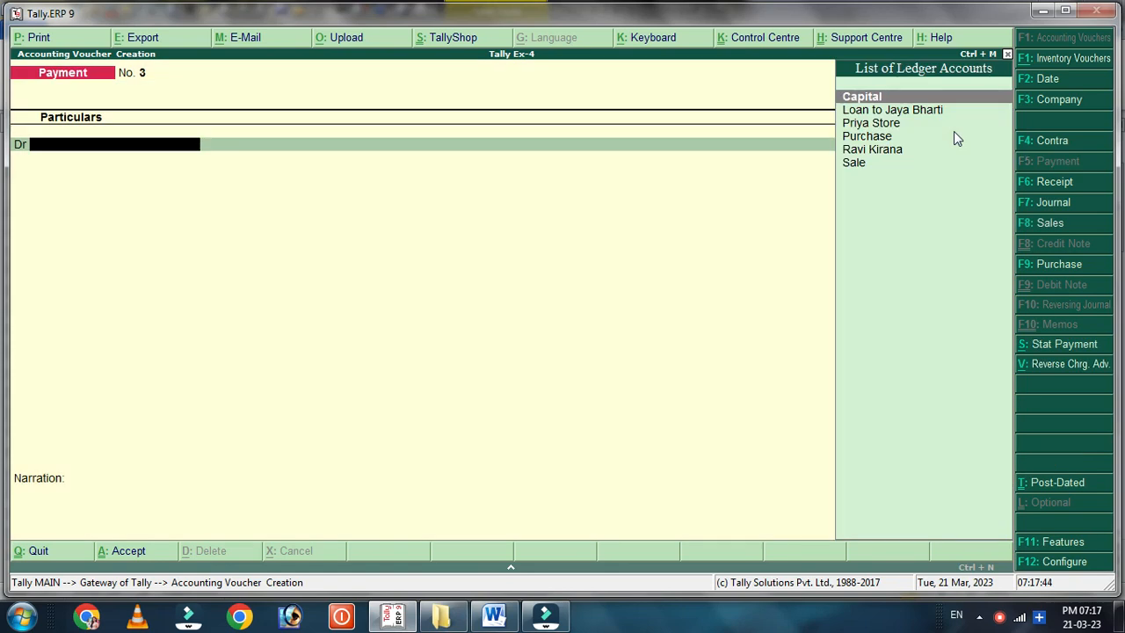
pyautogui.press('Down')
pyautogui.press('Down')
pyautogui.press('Down')
pyautogui.press('Down')
pyautogui.press('Return')
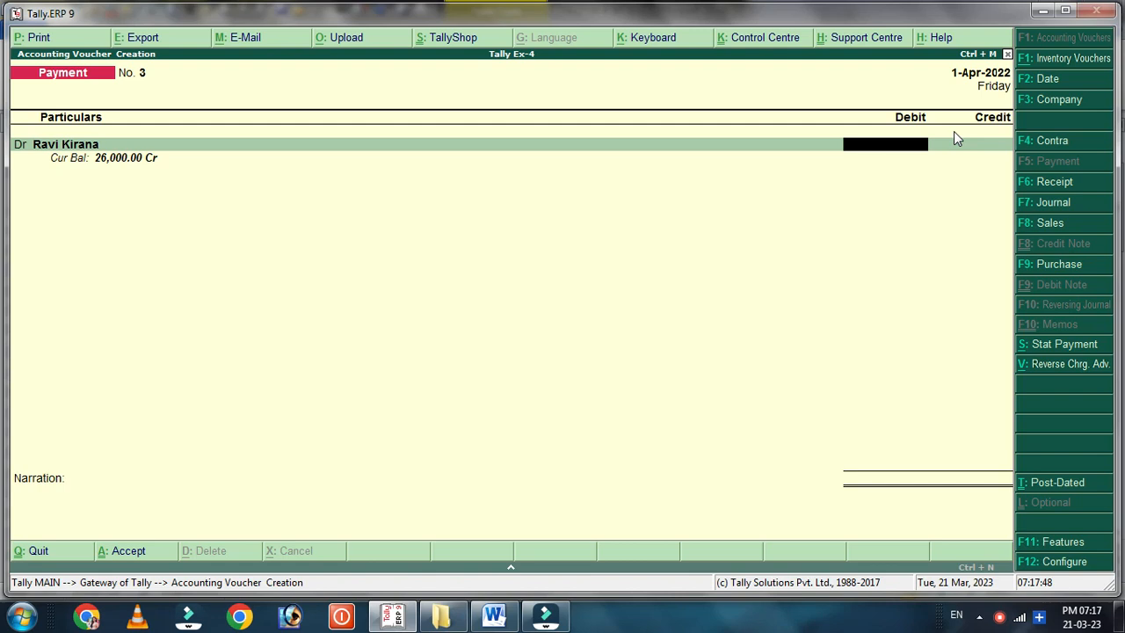
pyautogui.write('8500')
pyautogui.press('Return')
pyautogui.press('Return')
pyautogui.press('Return')
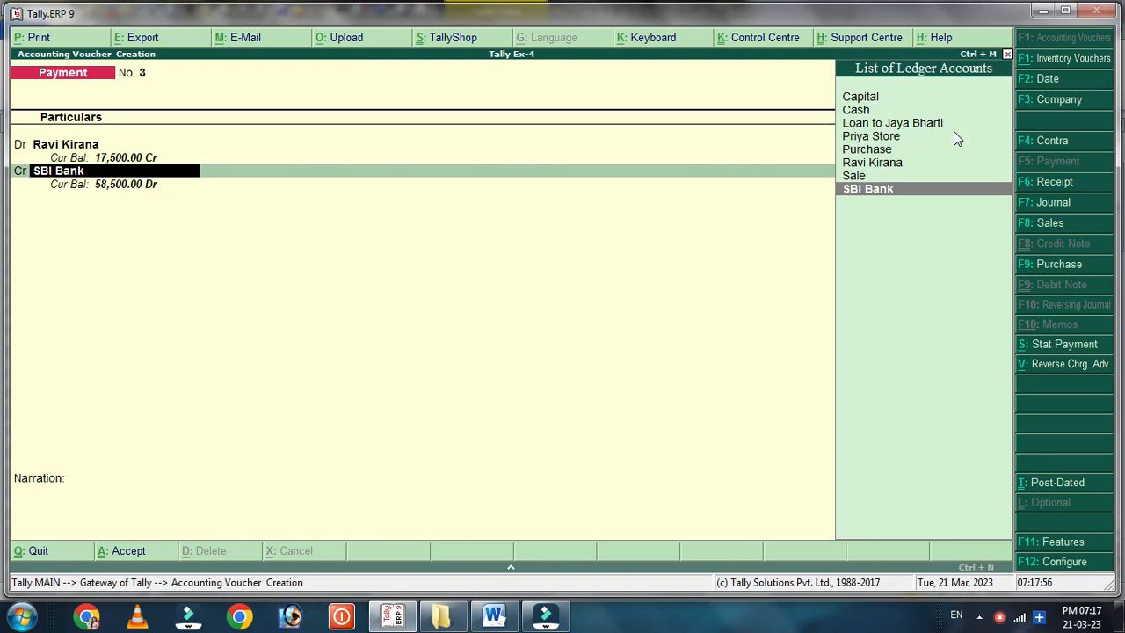
# Step: Choose Cash instead of SBI Bank as the credit ledger, keep 8500 as the amount and save the payment voucher
pyautogui.press('Up')
pyautogui.press('Up')
pyautogui.press('Up')
pyautogui.press('Up')
pyautogui.press('Up')
pyautogui.press('Up')
pyautogui.press('Return')
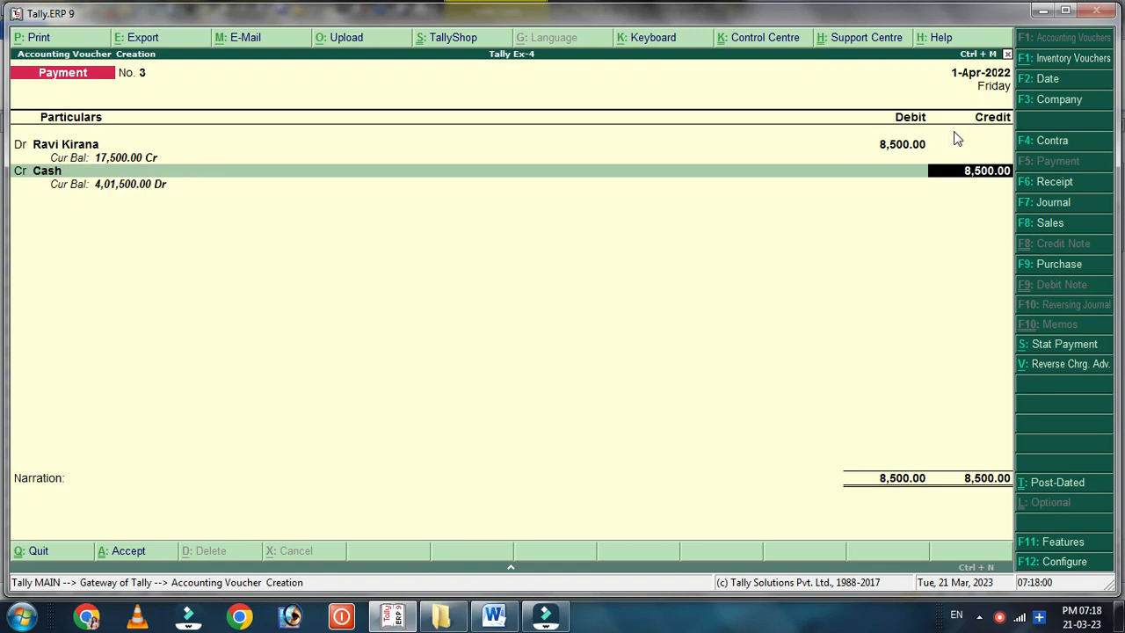
pyautogui.press('Return')
pyautogui.press('Return')
pyautogui.press('Return')
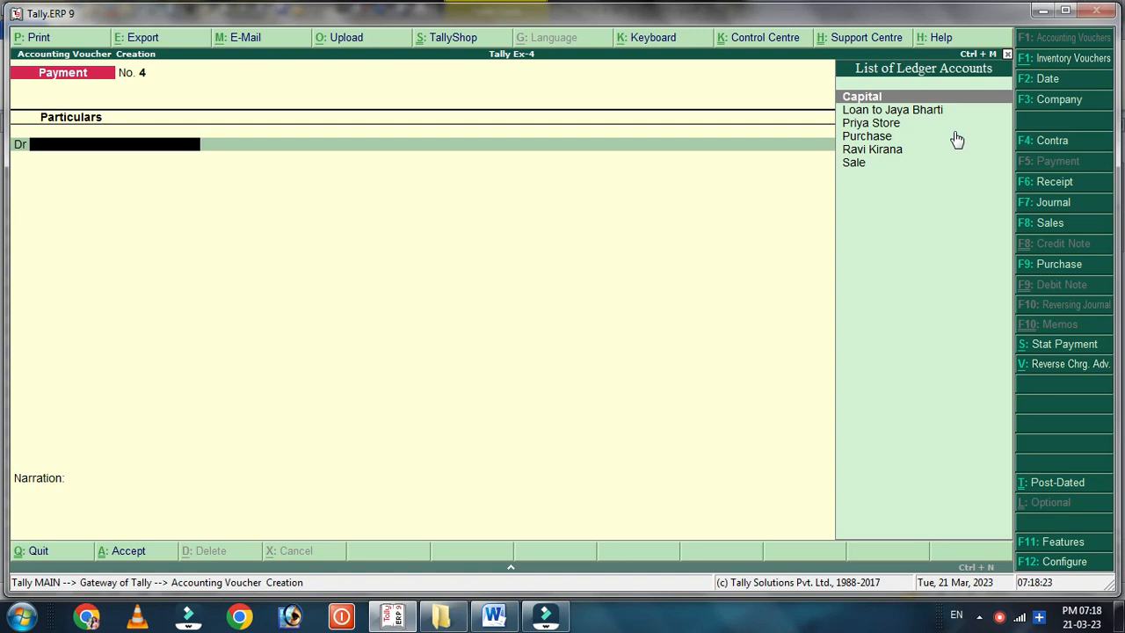
# Step: Switch to a receipt voucher and credit Priya Store with 30000
pyautogui.press('F6')
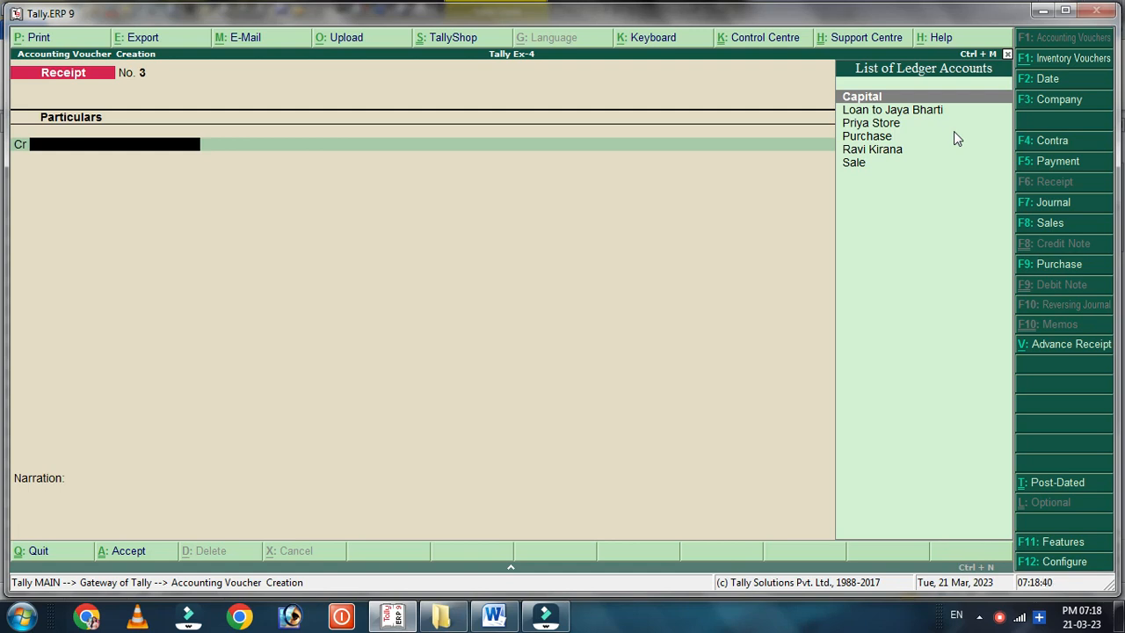
pyautogui.press('Down')
pyautogui.press('Down')
pyautogui.press('Return')
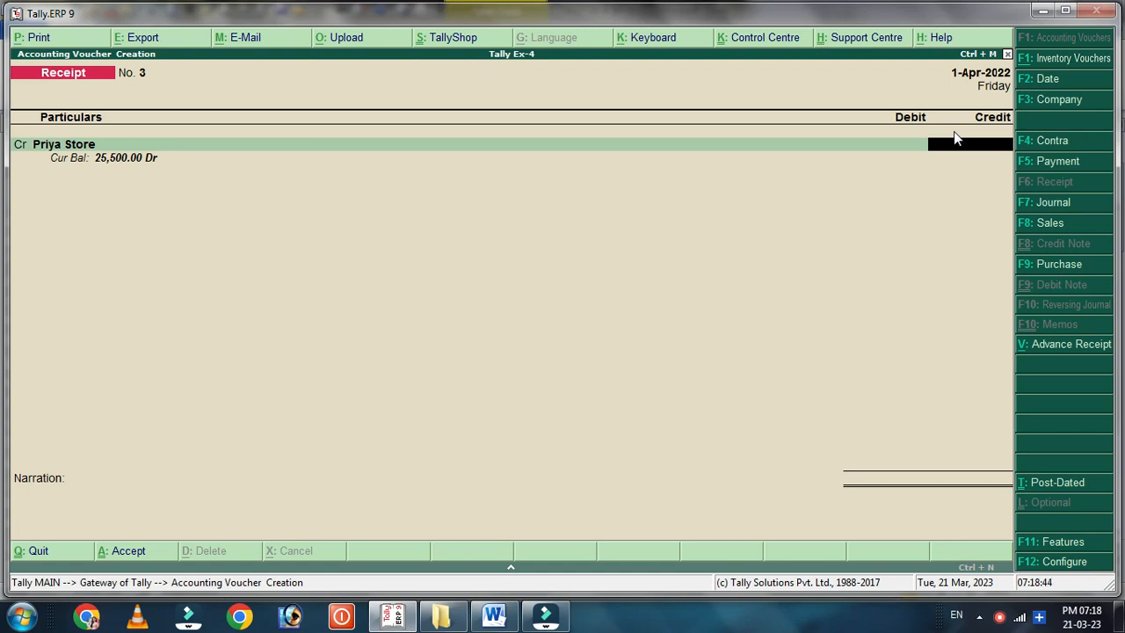
pyautogui.write('30000')
pyautogui.press('Return')
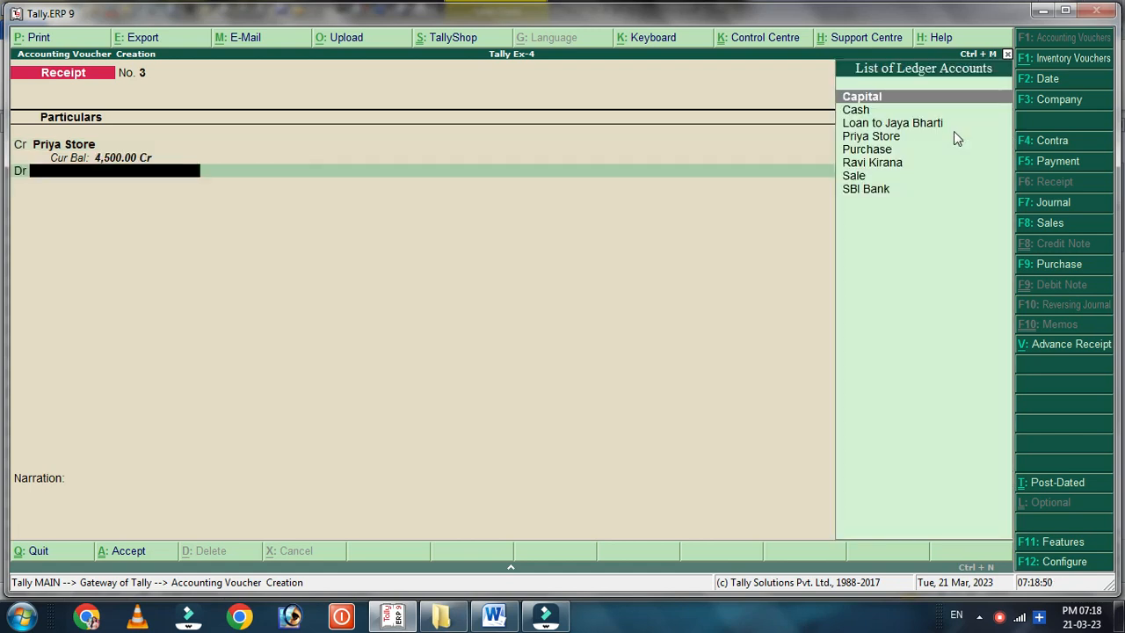
# Step: Debit Cash with the same 30000 and save the receipt voucher without a narration
pyautogui.press('Down')
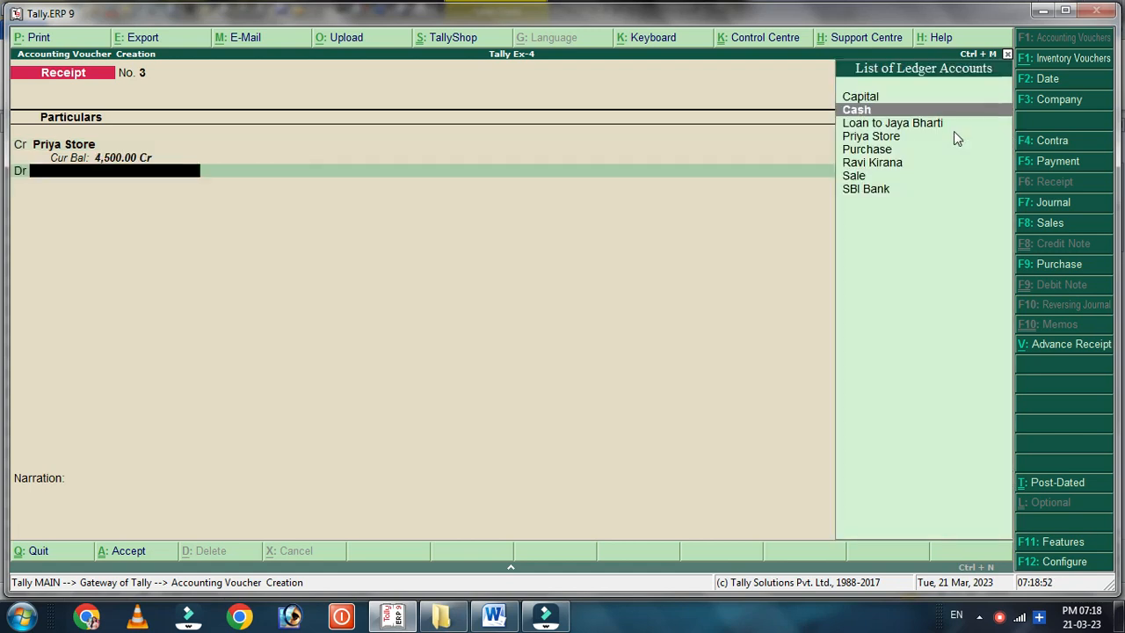
pyautogui.press('Return')
pyautogui.press('Return')
pyautogui.press('Return')
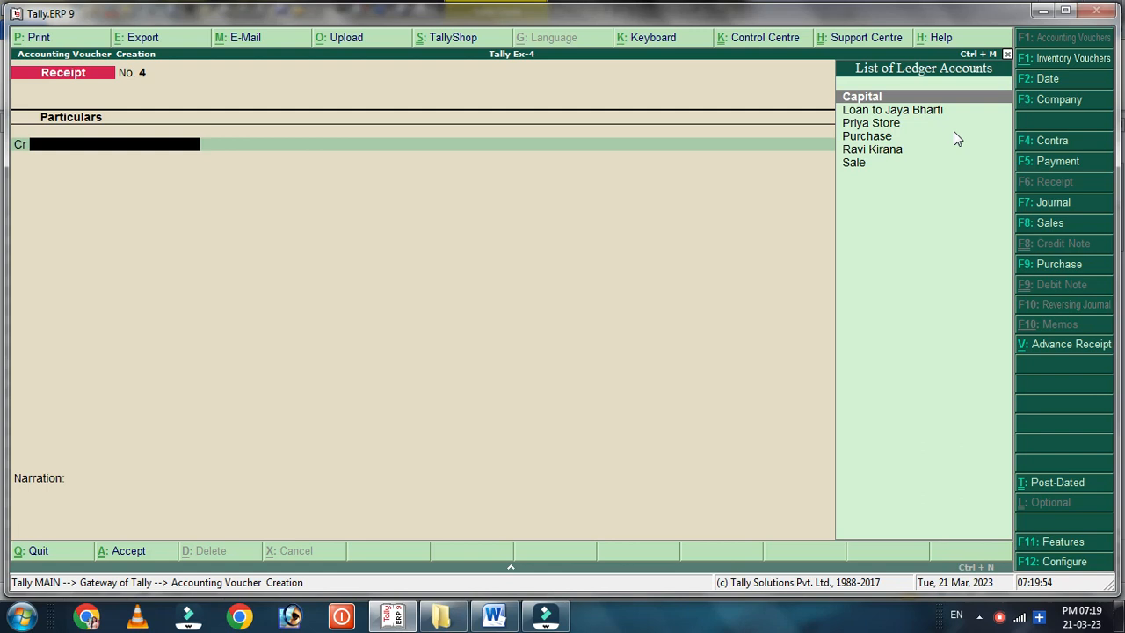
# Step: Credit the existing loan ledger with 25000 in a new receipt voucher
pyautogui.press('Down')
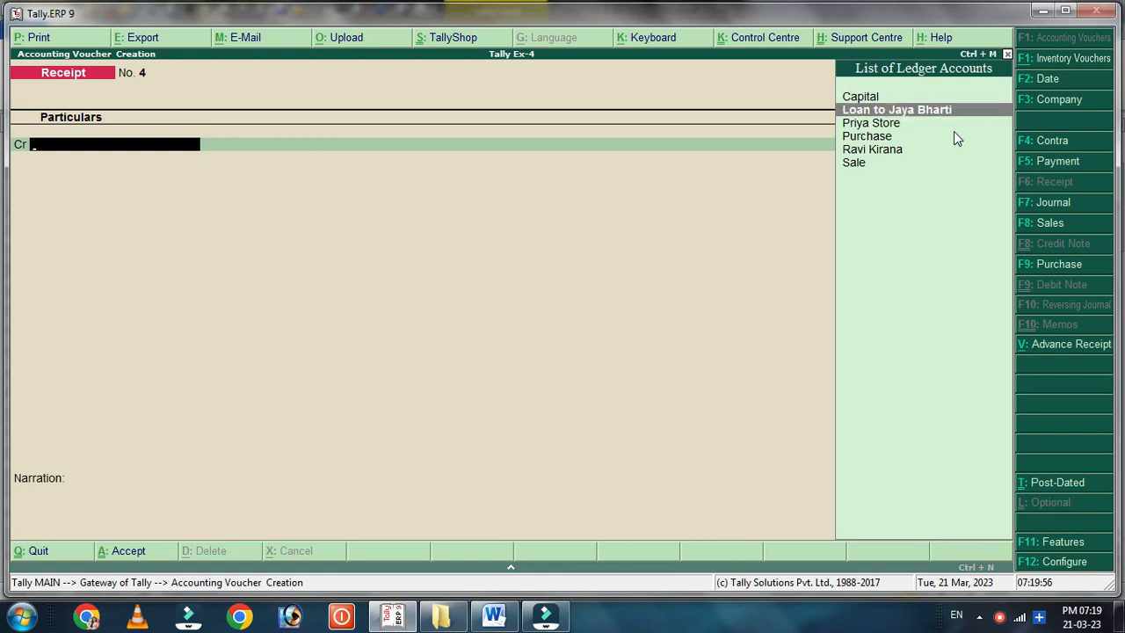
pyautogui.click(923, 108)
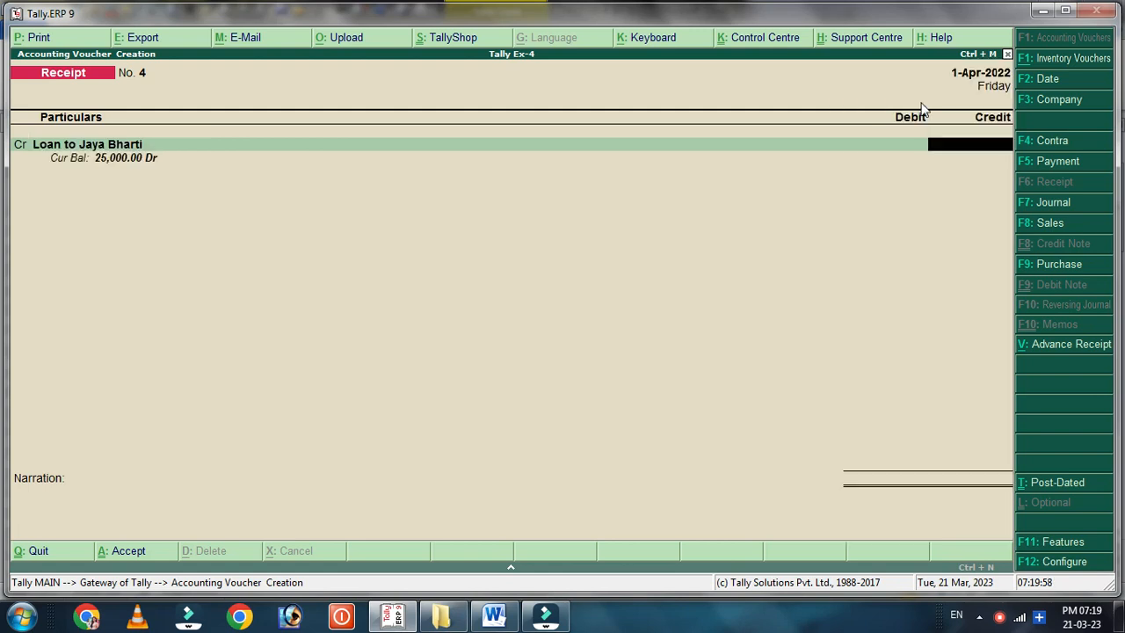
pyautogui.write('25000')
pyautogui.press('Return')
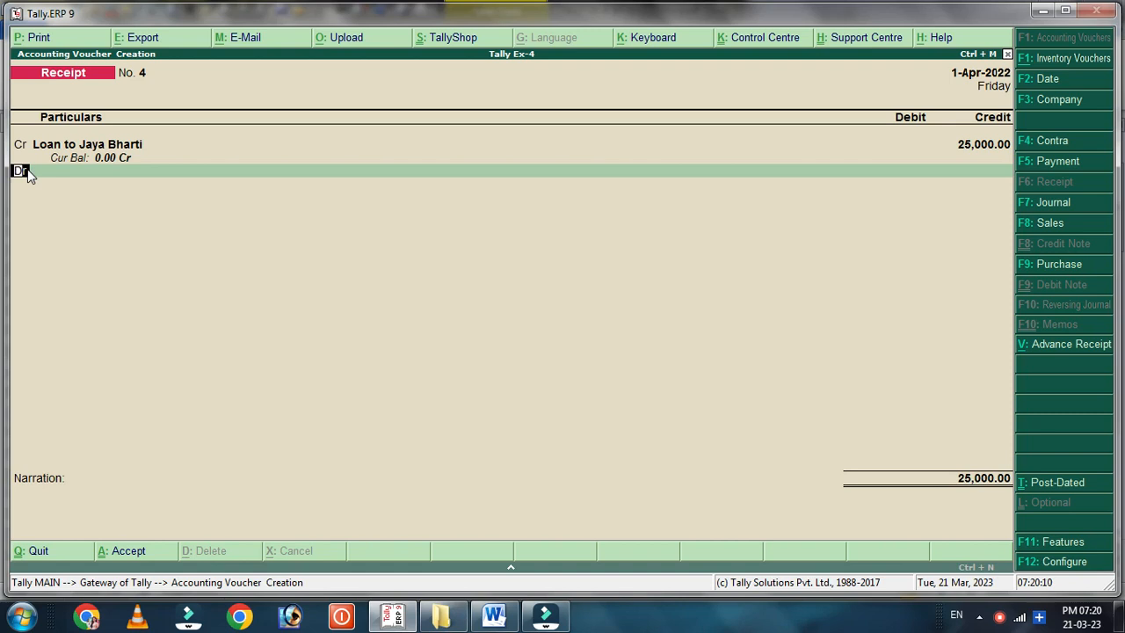
# Step: Make the second receipt line a credit line and start a new ledger named Interest Recv for it
pyautogui.write('c')
pyautogui.press('Return')
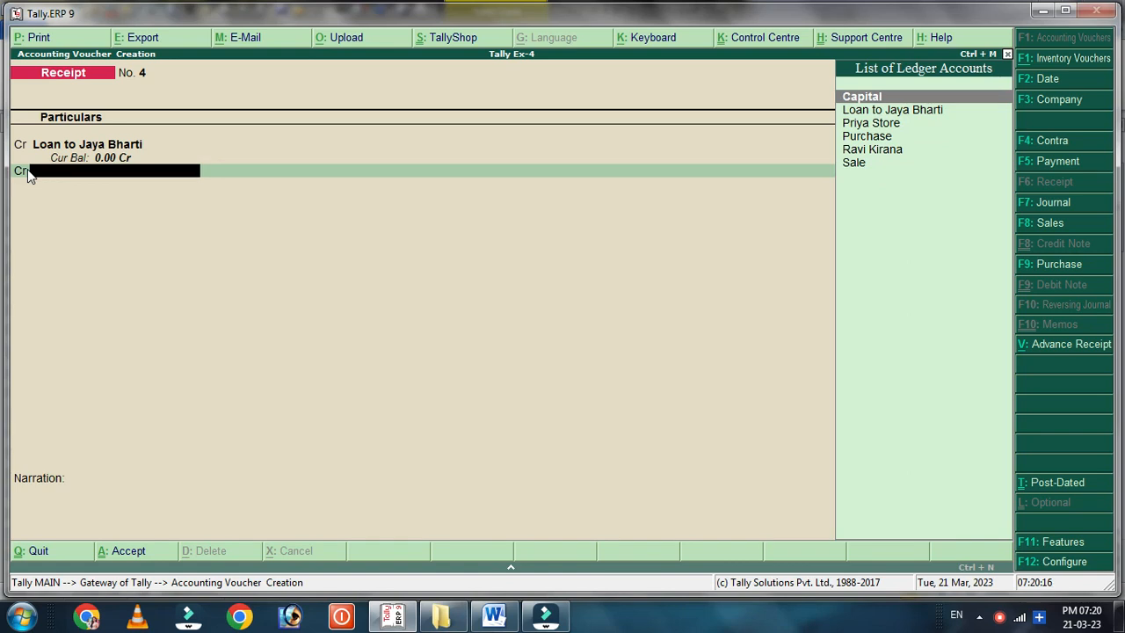
pyautogui.hotkey('alt', 'c')
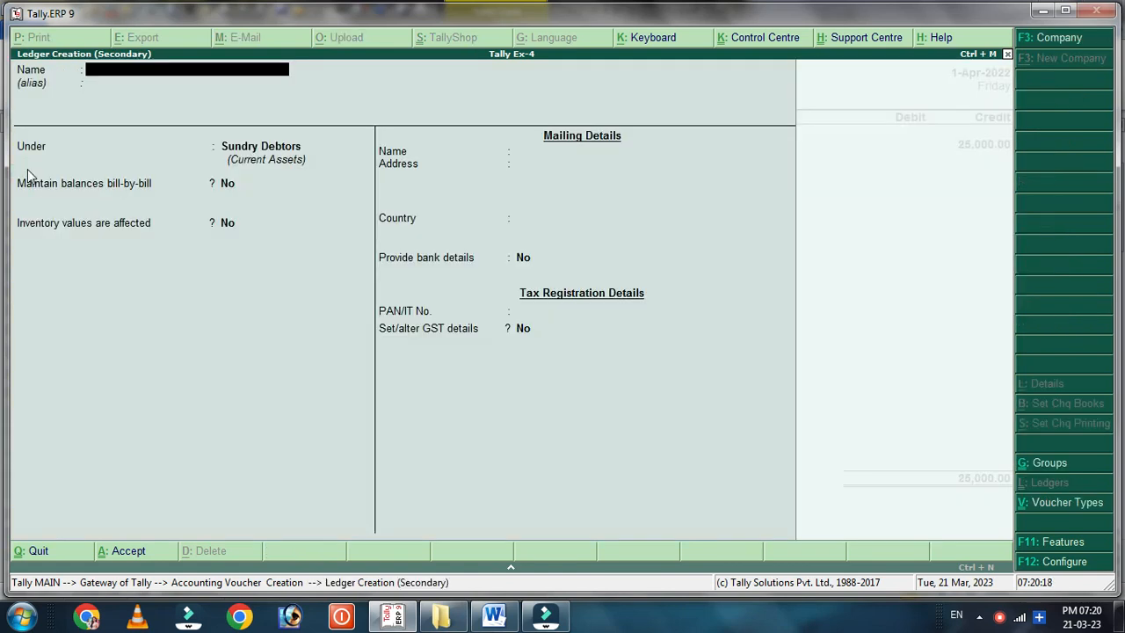
pyautogui.write('Intere')
pyautogui.press('BackSpace')
pyautogui.write('st Recv')
pyautogui.press('Return')
pyautogui.press('Return')
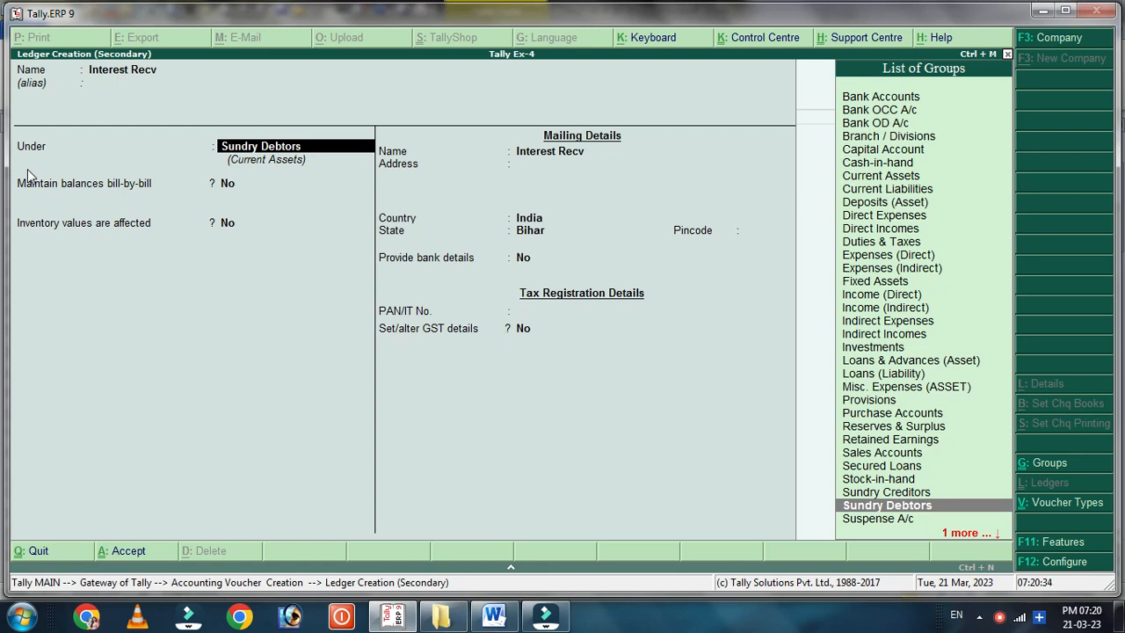
# Step: Place the Interest Recv ledger under Indirect Incomes and accept it with the remaining default details
pyautogui.write('In')
pyautogui.press('Down')
pyautogui.press('Down')
pyautogui.press('Down')
pyautogui.press('Down')
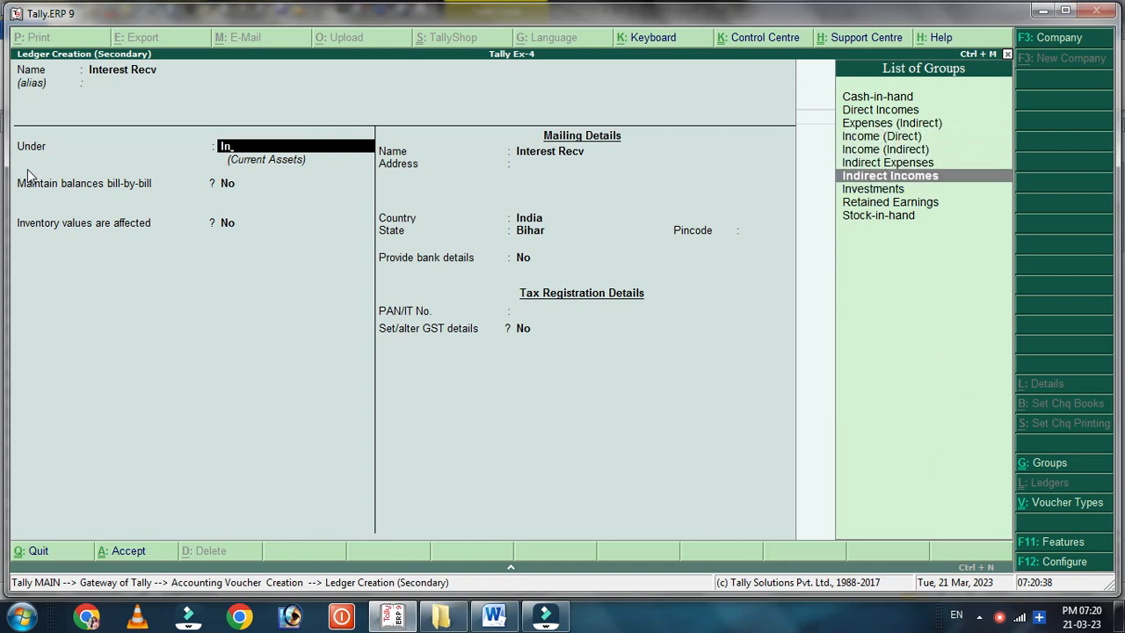
pyautogui.press('Return')
pyautogui.press('Return')
pyautogui.press('Return')
pyautogui.press('Return')
pyautogui.press('Return')
pyautogui.press('Return')
pyautogui.hotkey('ctrl', 'a')
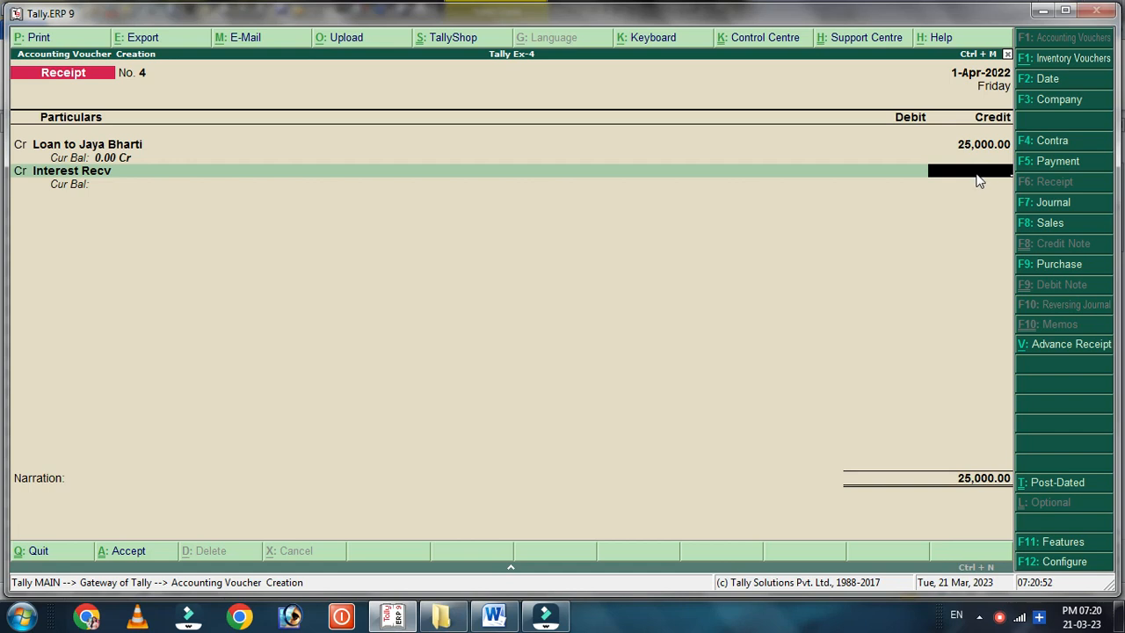
# Step: Calculate 25000*5% in the built-in calculator and credit Interest Recv with 1250
pyautogui.hotkey('ctrl', 'n')
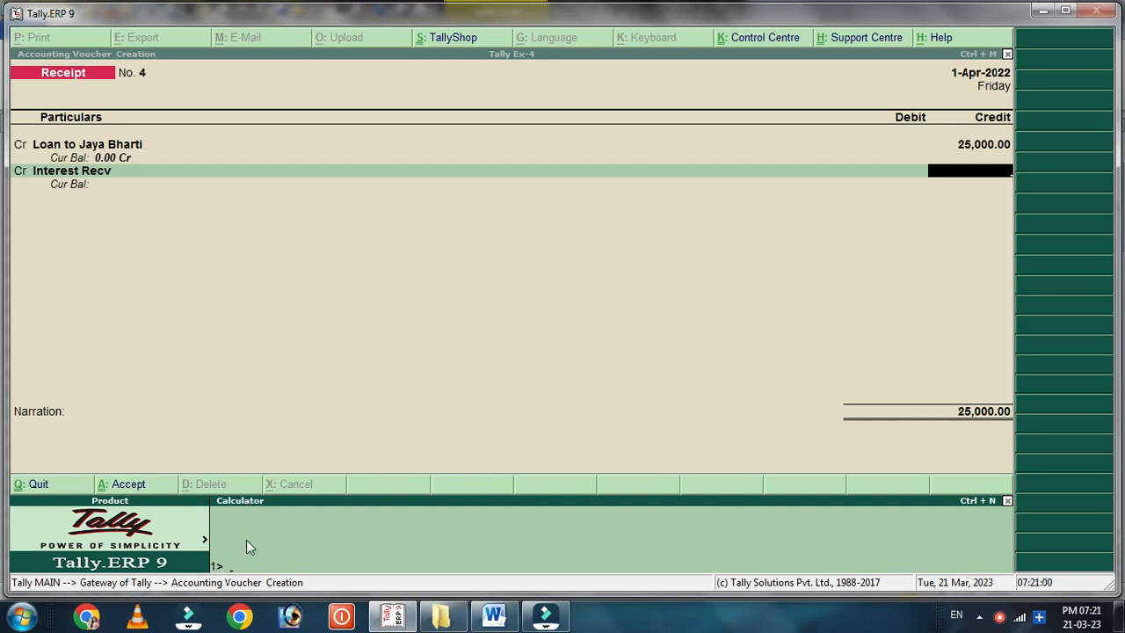
pyautogui.write('25000*5%')
pyautogui.press('Return')
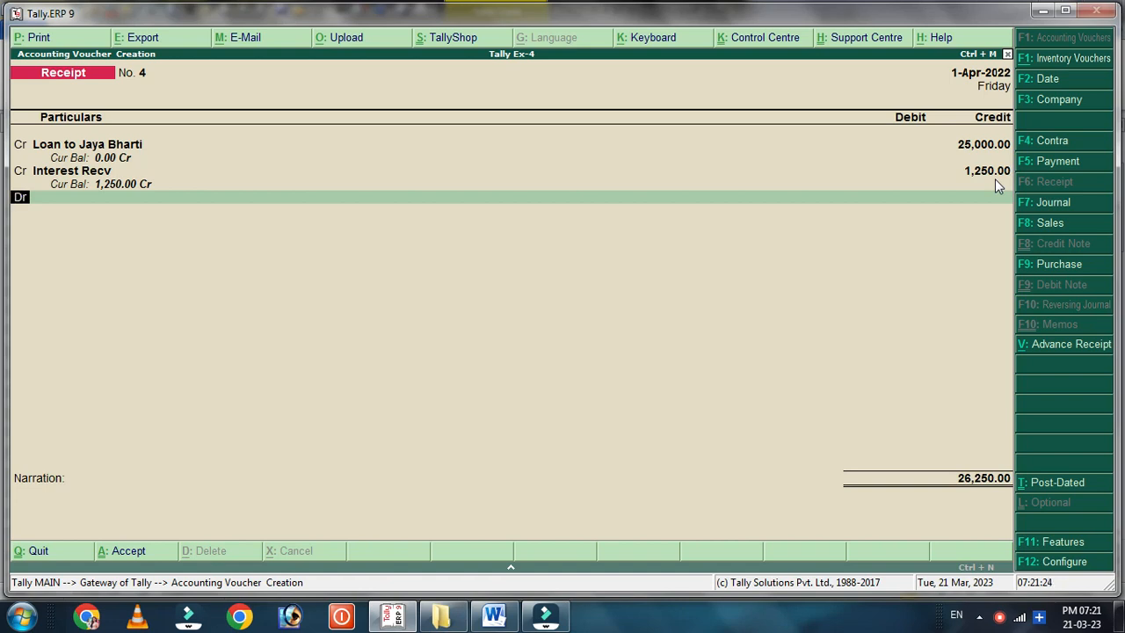
# Step: Debit Cash with the full 26250 for principal and interest and save the receipt voucher without a narration
pyautogui.press('Return')
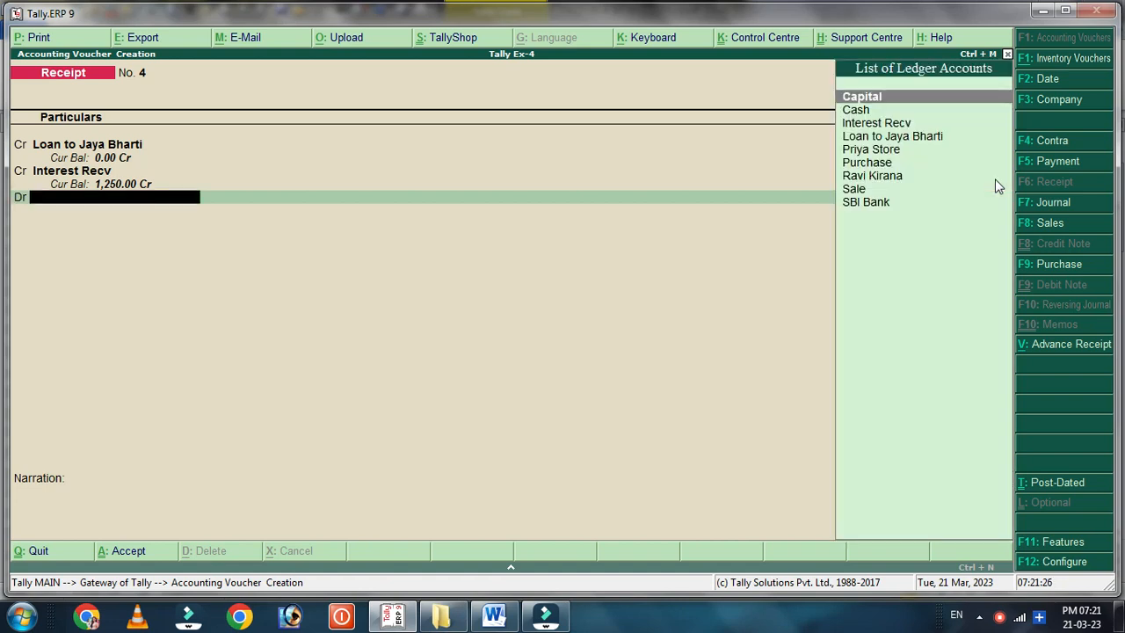
pyautogui.press('Down')
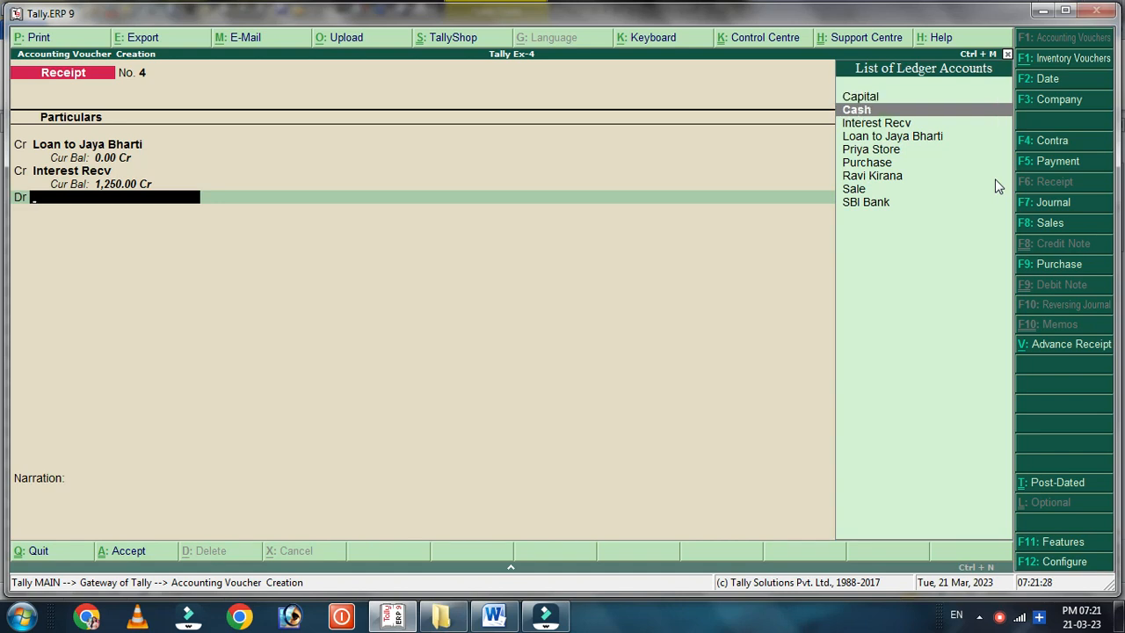
pyautogui.press('Return')
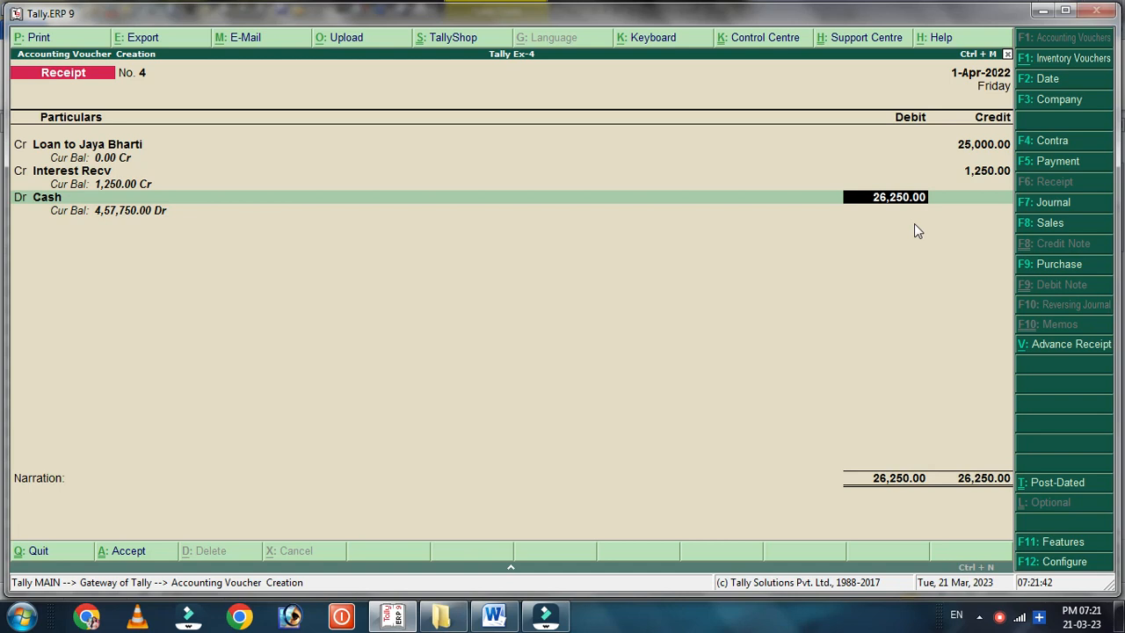
pyautogui.press('Return')
pyautogui.press('Return')
pyautogui.press('Return')
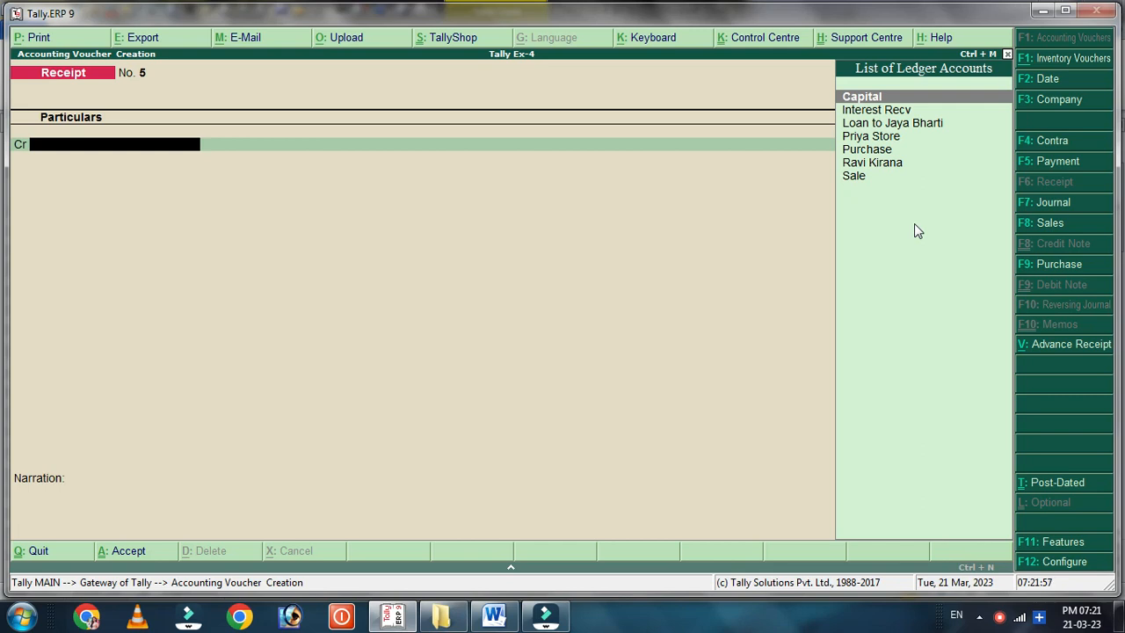
# Step: Switch to a sales voucher in voucher mode and debit Priya Store with 13000, accepting the default buyer's details
pyautogui.press('F8')
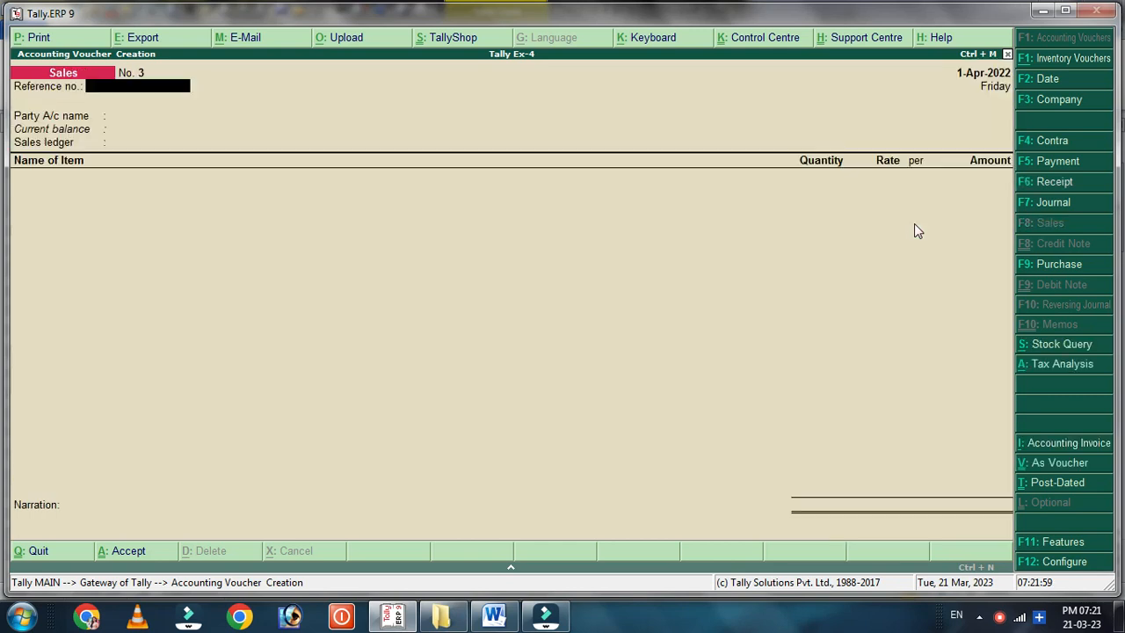
pyautogui.hotkey('ctrl', 'v')
pyautogui.press('Return')
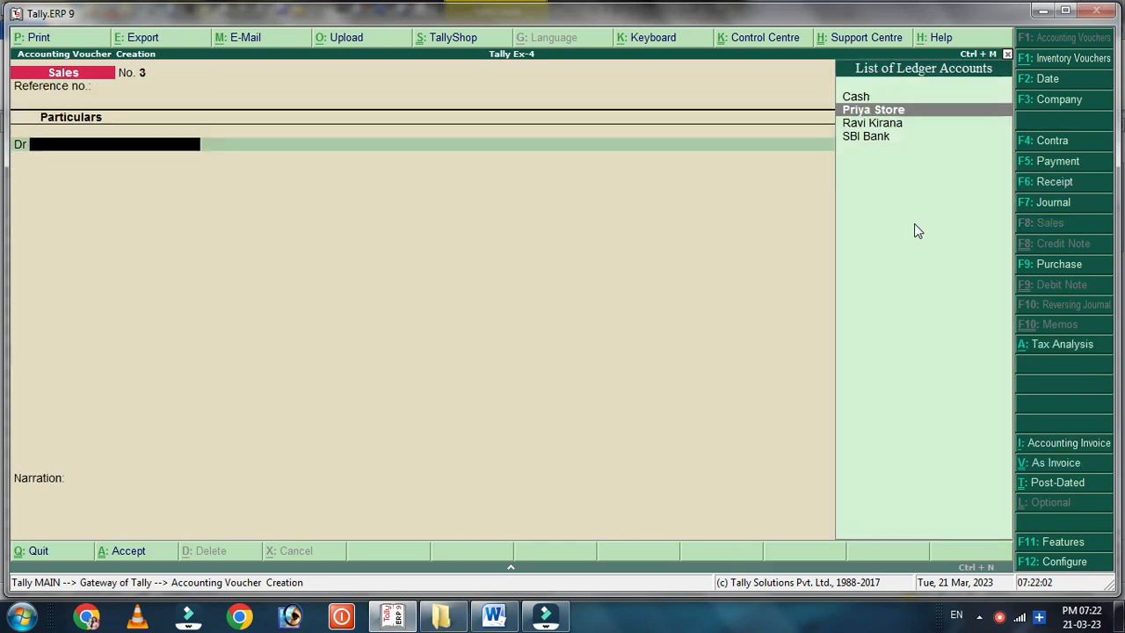
pyautogui.press('Down')
pyautogui.press('Return')
pyautogui.press('Return')
pyautogui.press('Return')
pyautogui.press('Return')
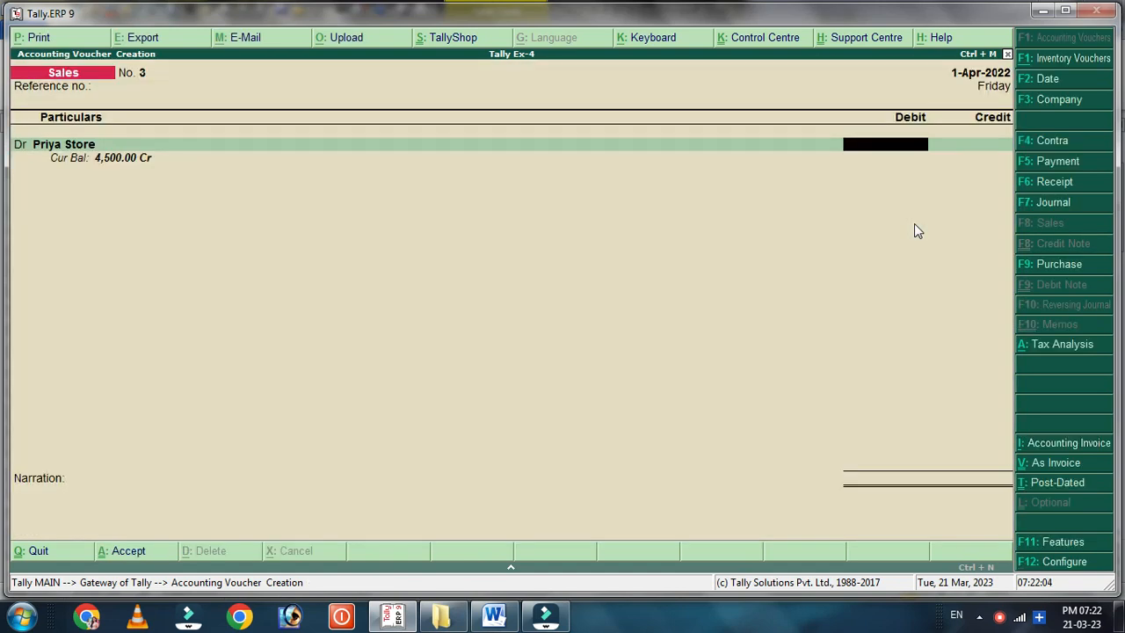
pyautogui.write('13000')
pyautogui.press('Return')
# Step: Credit Sale with the same 13000 and save the sales voucher without a narration
pyautogui.press('Return')
pyautogui.press('Return')
pyautogui.press('Return')
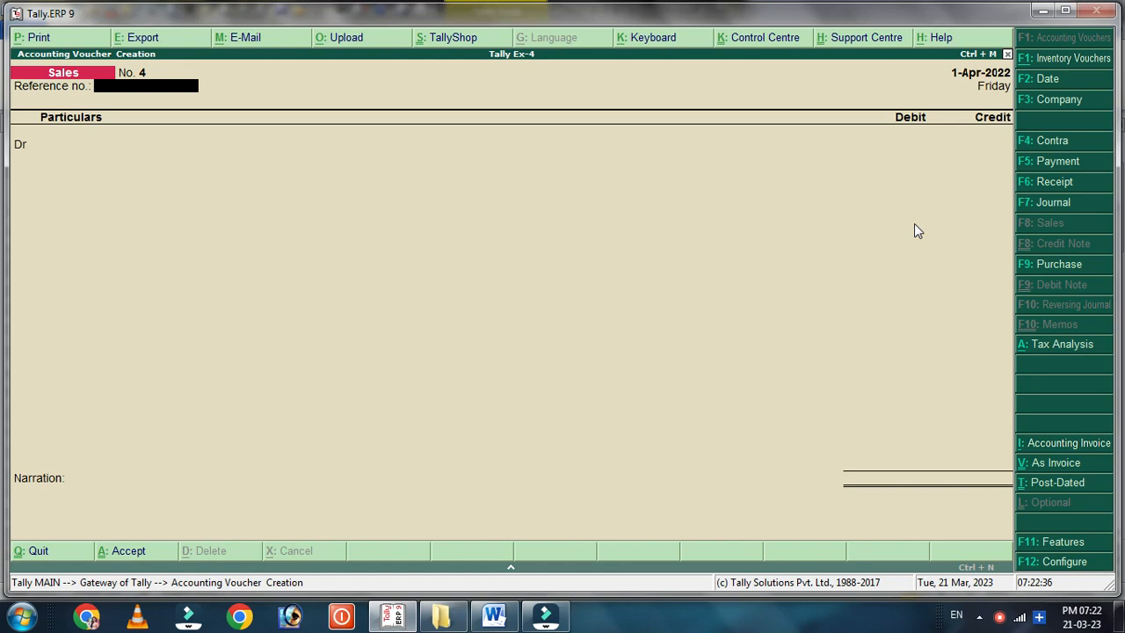
# Step: Switch to a journal voucher and create a Furniture ledger under Fixed Assets for the debit entry, keeping the other ledger defaults
pyautogui.press('F7')
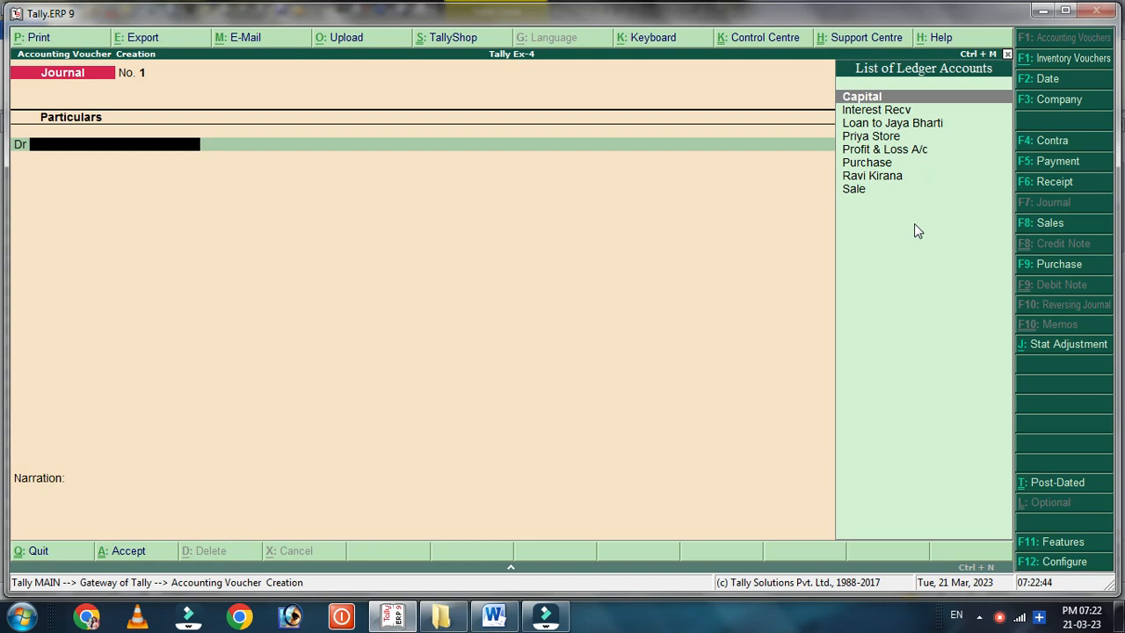
pyautogui.hotkey('alt', 'c')
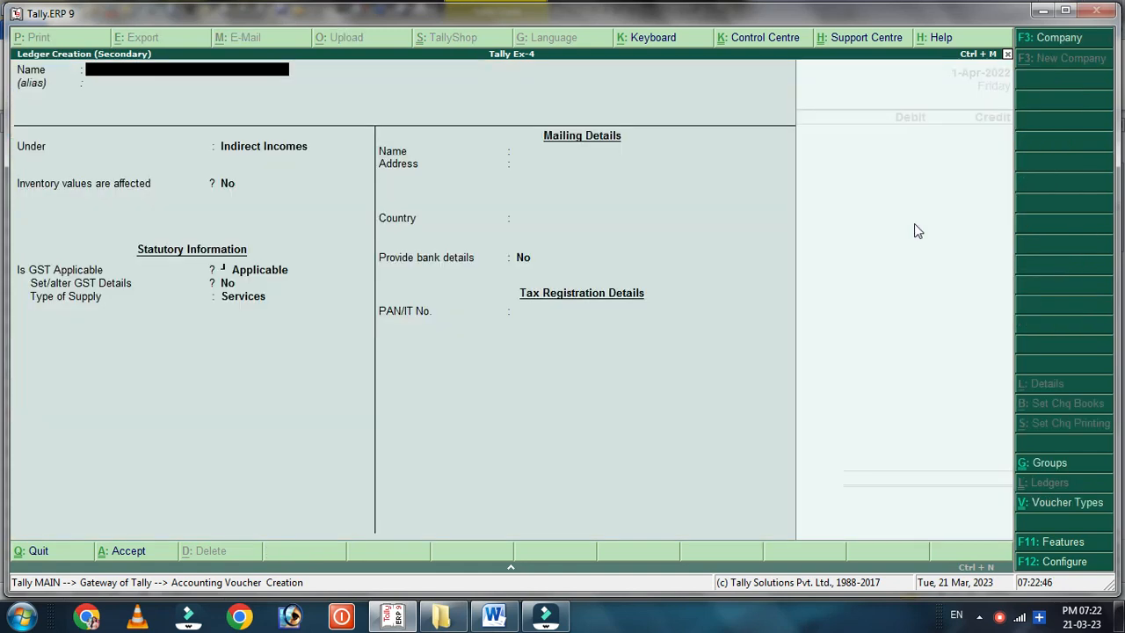
pyautogui.write('Furni')
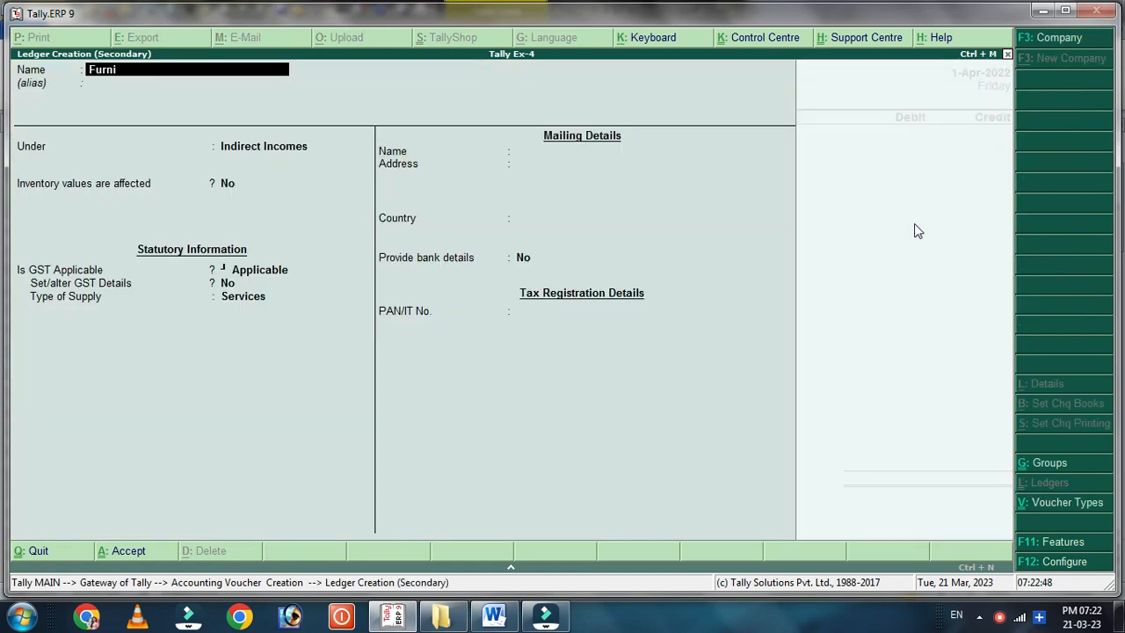
pyautogui.write('ture')
pyautogui.press('Return')
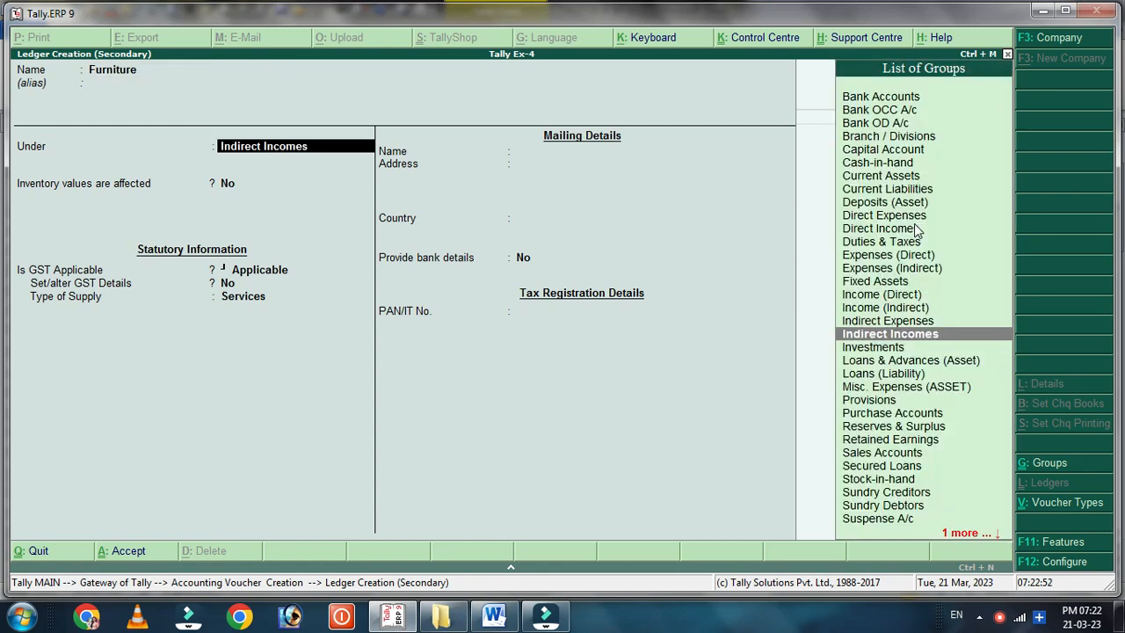
pyautogui.write('Fixed Assets')
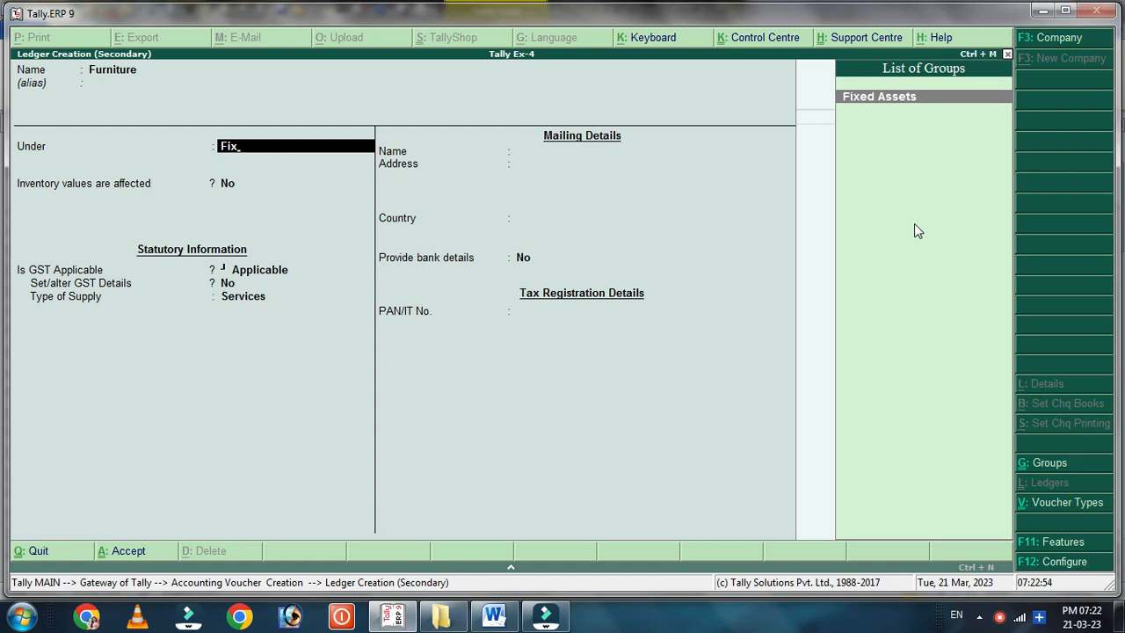
pyautogui.press('Return')
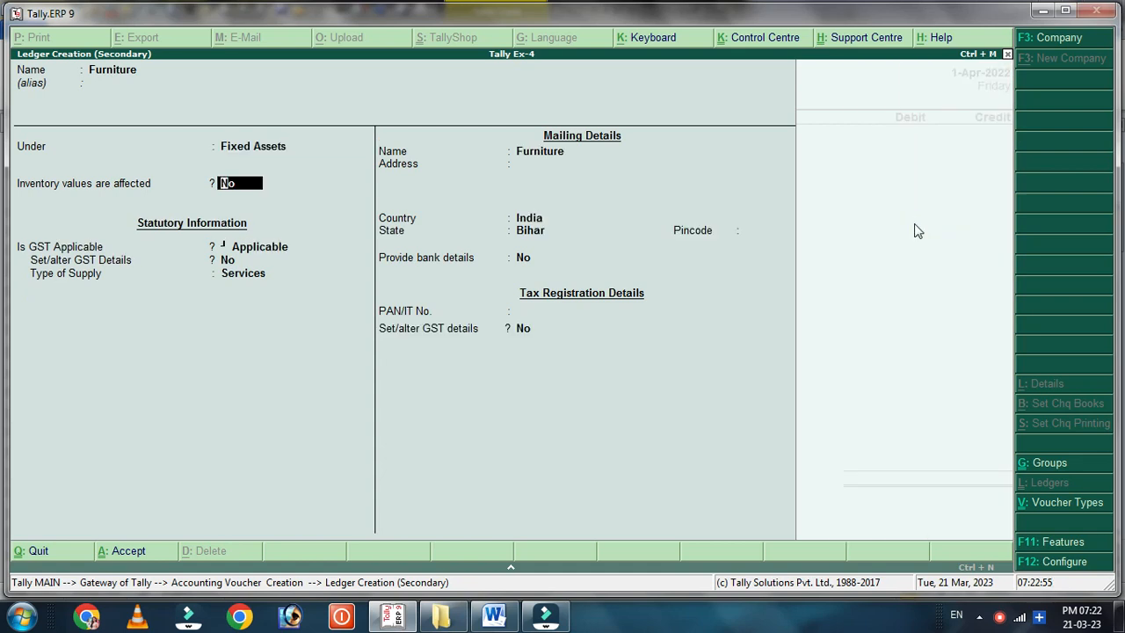
pyautogui.hotkey('ctrl', 'a')
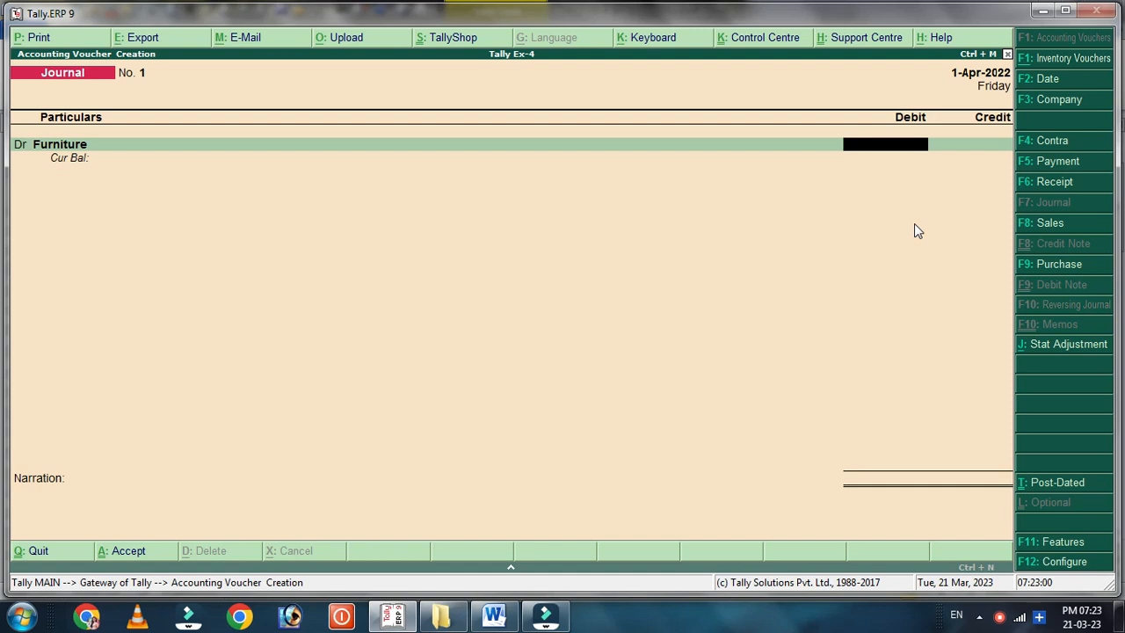
# Step: Debit Furniture with 13000 in the journal voucher and move on to the credit entry
pyautogui.write('13000')
pyautogui.press('Return')
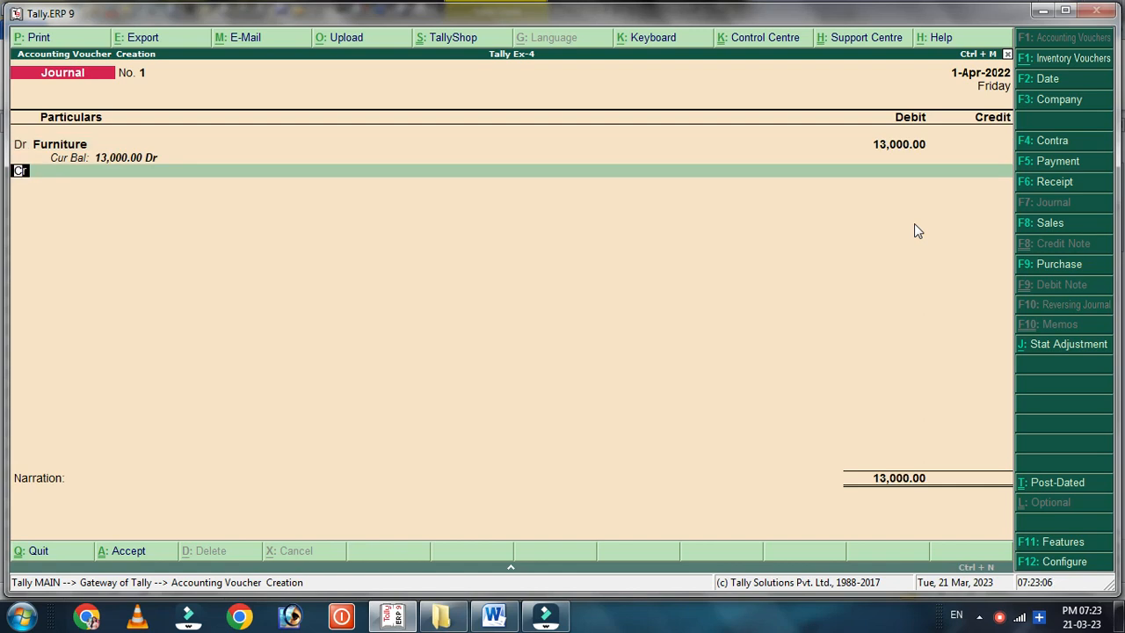
pyautogui.press('Return')
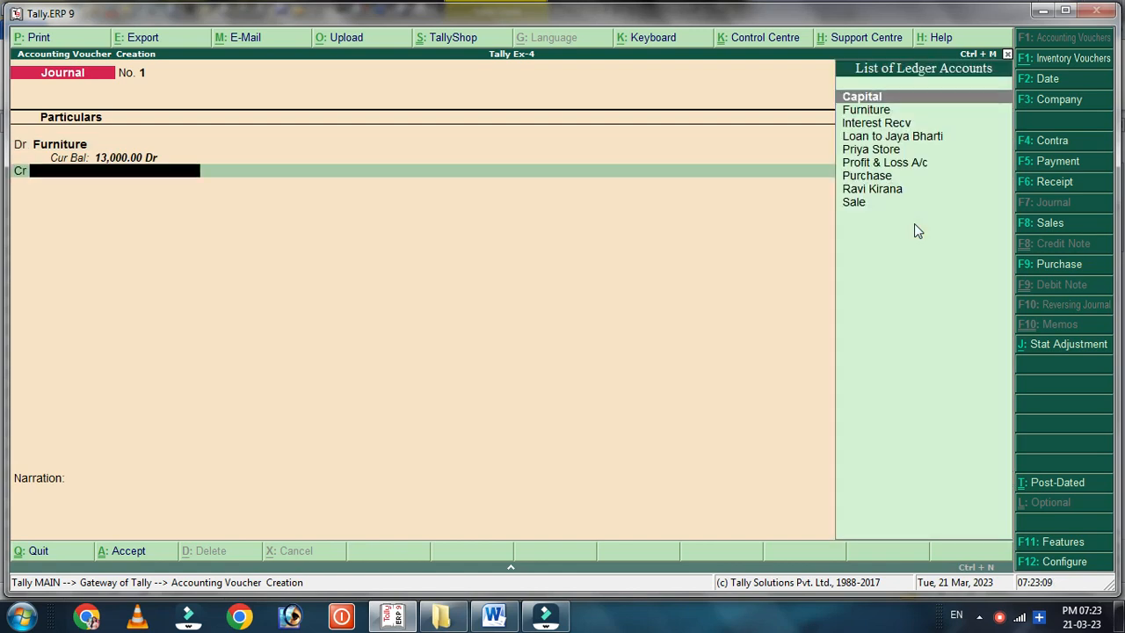
# Step: Create a Raj Furniture ledger under Sundry Creditors for the credit entry, accepting the default mailing and tax details
pyautogui.hotkey('alt', 'c')
pyautogui.write('Raj furniture')
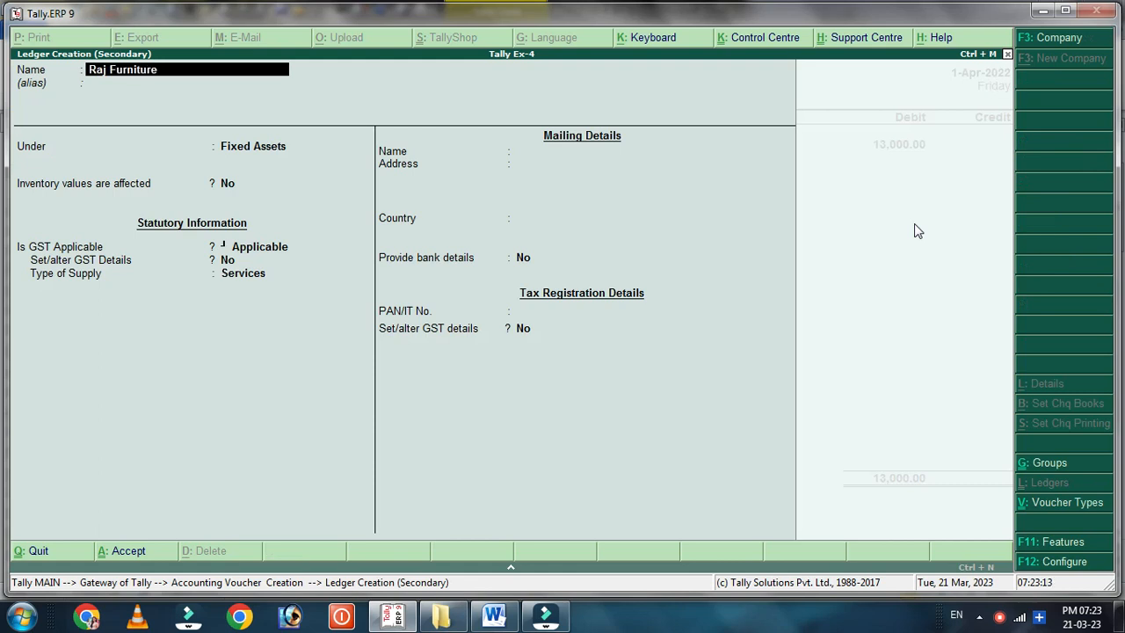
pyautogui.press('Return')
pyautogui.write('Sun')
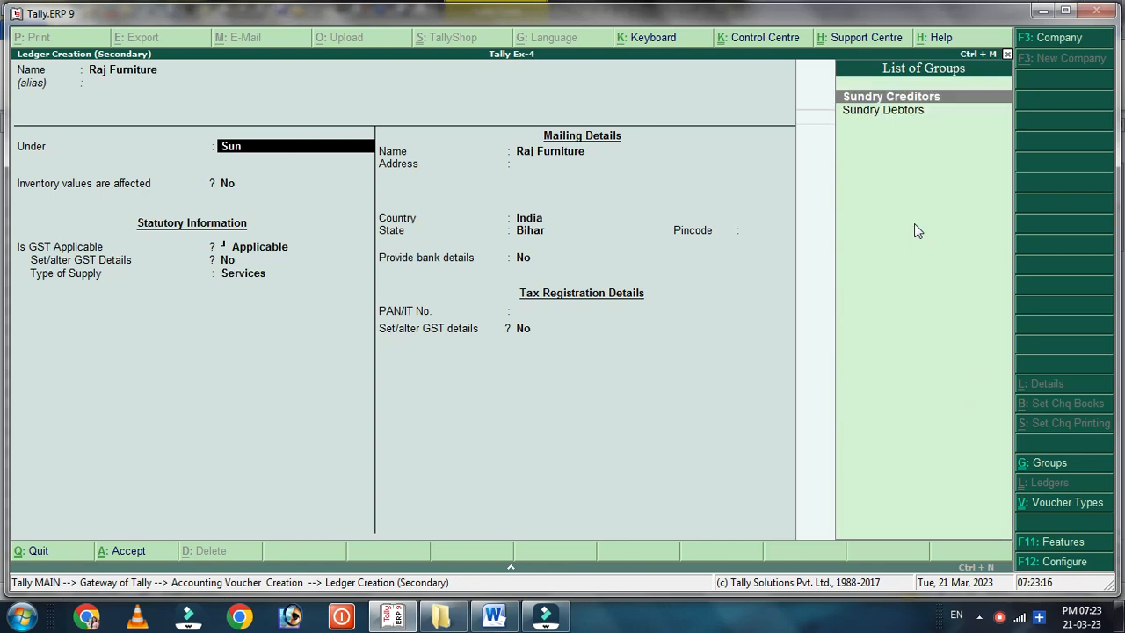
pyautogui.press('Return')
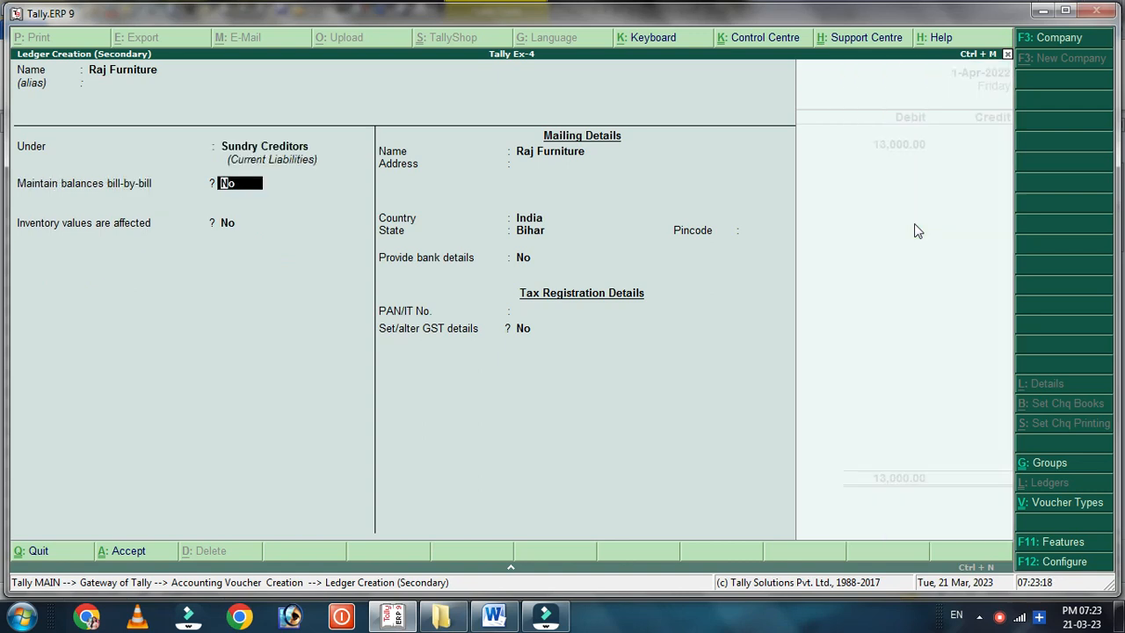
pyautogui.press('Return')
pyautogui.press('Return')
pyautogui.press('Return')
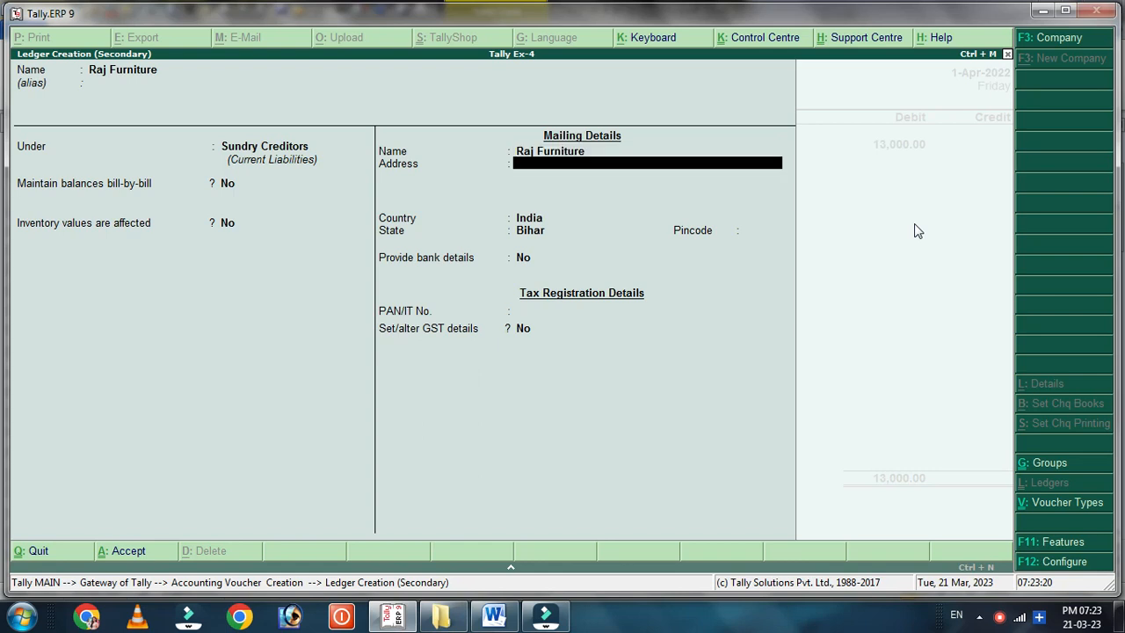
pyautogui.press('Return')
pyautogui.press('Return')
pyautogui.press('Return')
pyautogui.press('Return')
pyautogui.press('Return')
pyautogui.press('Return')
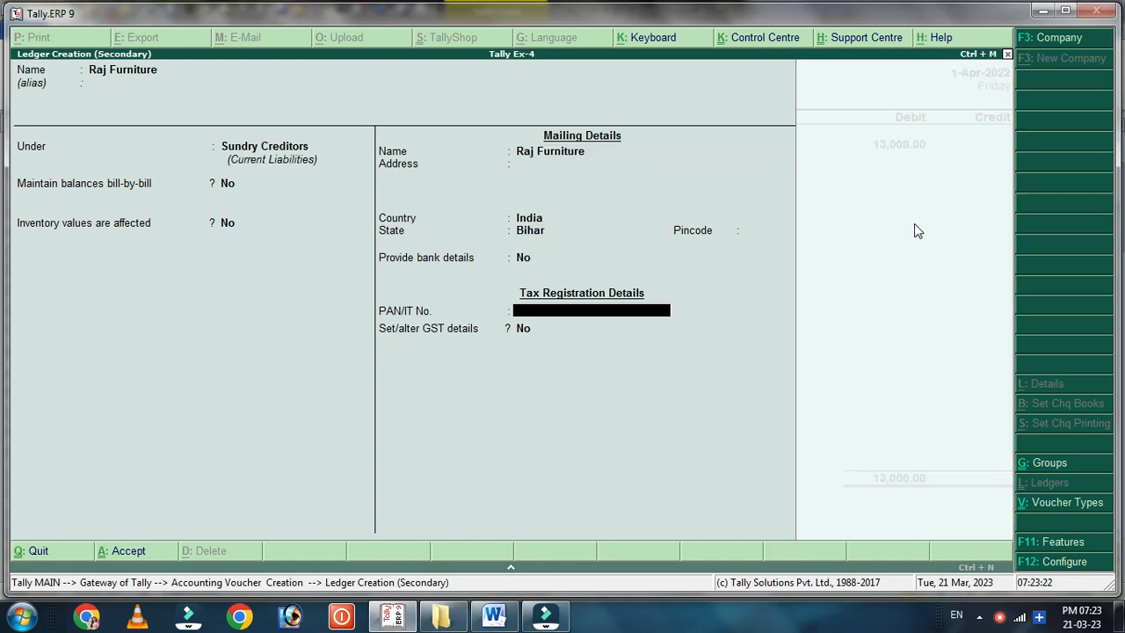
pyautogui.press('Return')
pyautogui.press('Return')
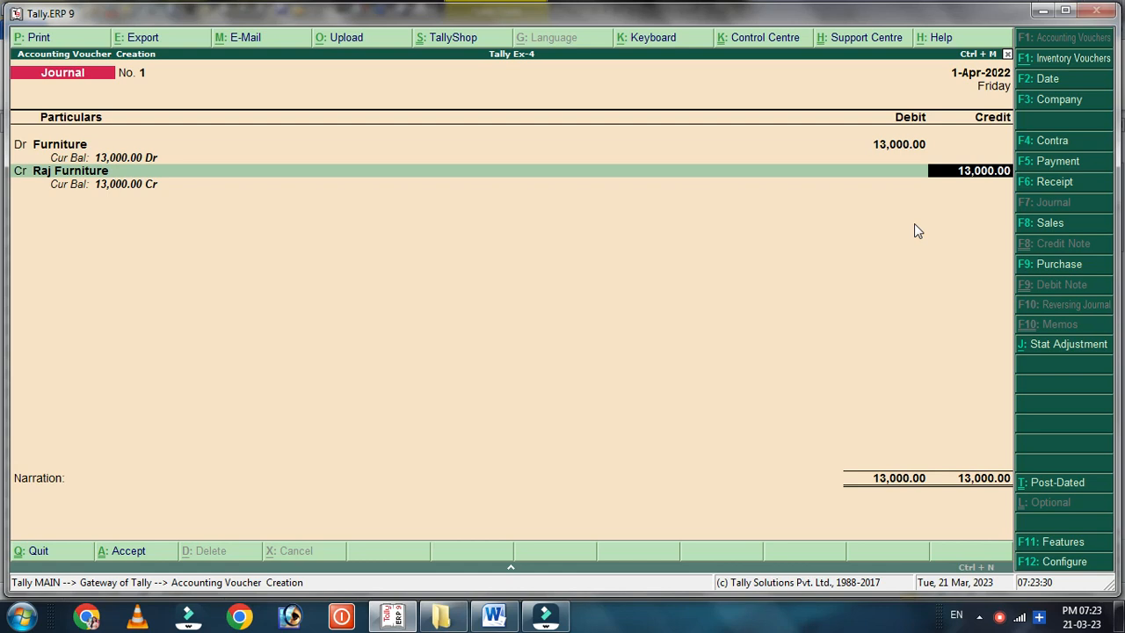
# Step: Credit Raj Furniture with the same 13000 and save the journal voucher without a narration
pyautogui.press('Return')
pyautogui.press('Return')
pyautogui.press('Return')
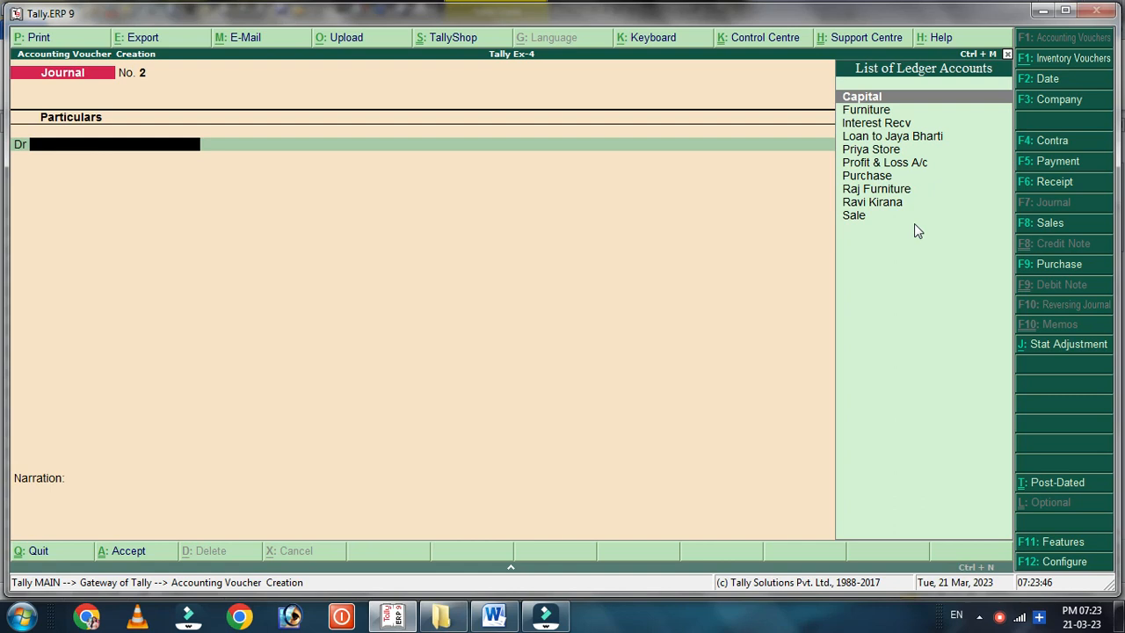
# Step: Switch to a payment voucher and create a Cash Stolen ledger under Indirect Expenses for the debit entry, accepting the remaining defaults
pyautogui.press('F5')
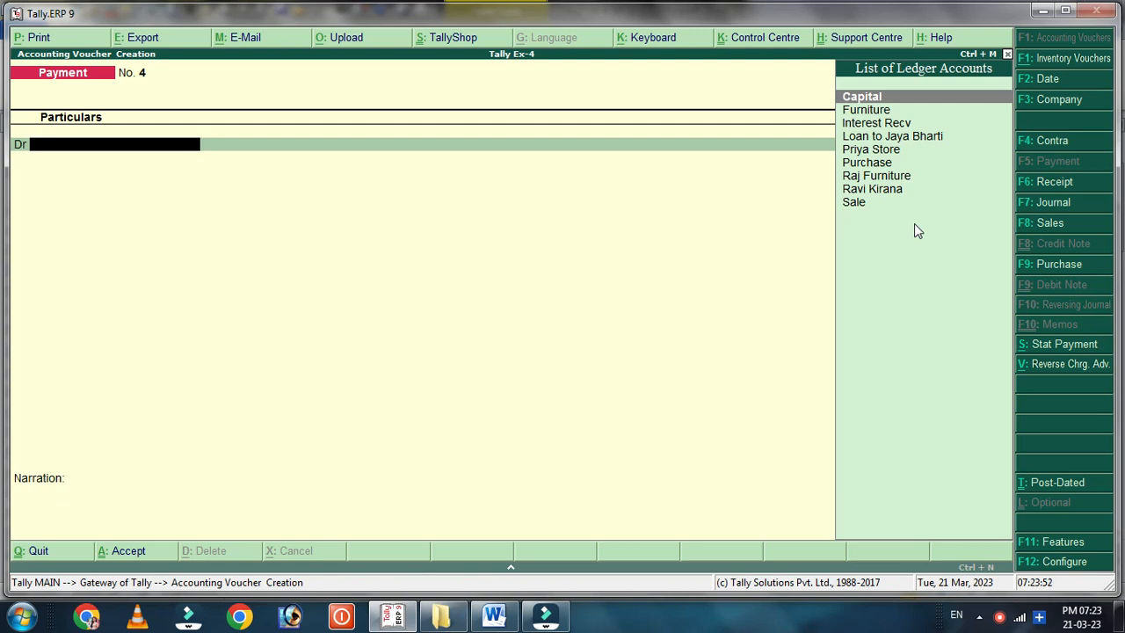
pyautogui.hotkey('alt', 'c')
pyautogui.write('Cash Stolen')
pyautogui.press('Return')
pyautogui.press('Return')
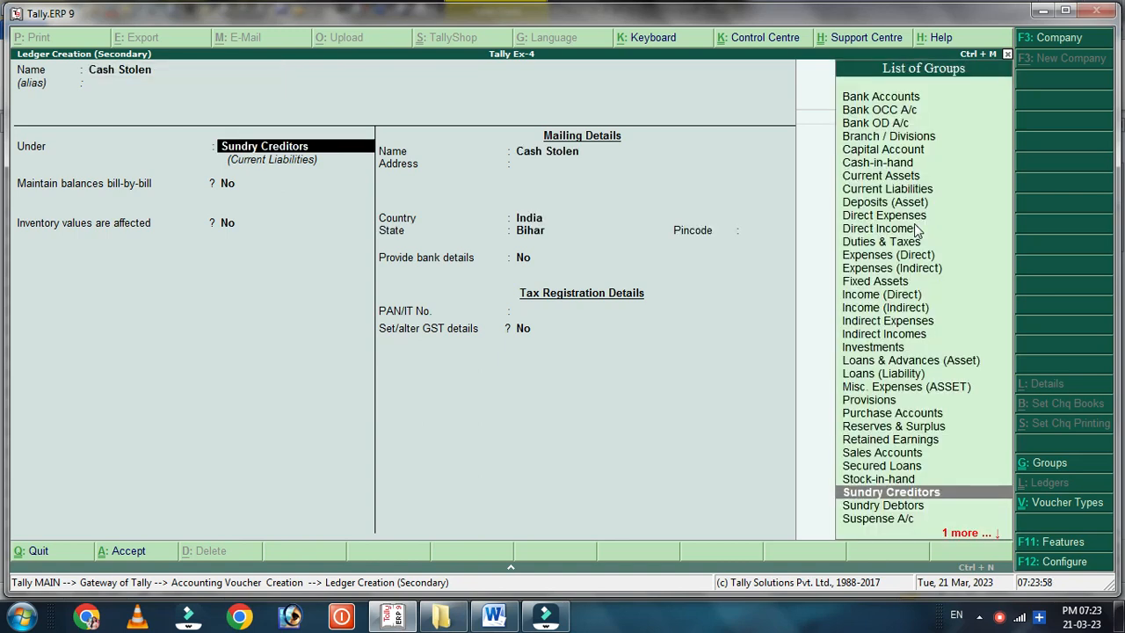
pyautogui.write('In')
pyautogui.press('Down')
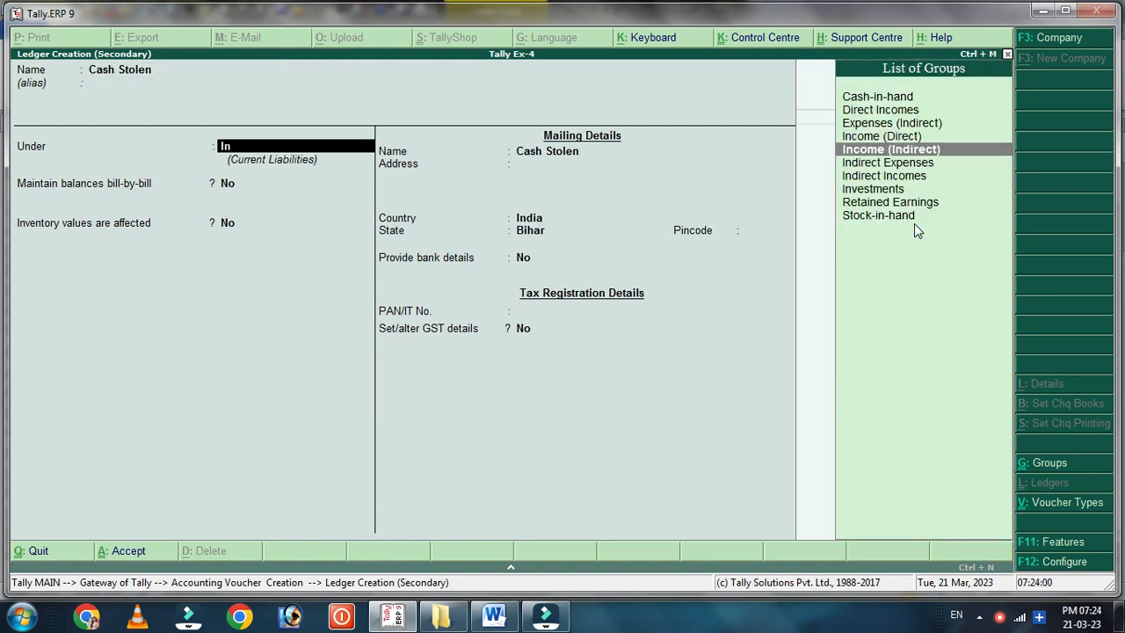
pyautogui.press('Down')
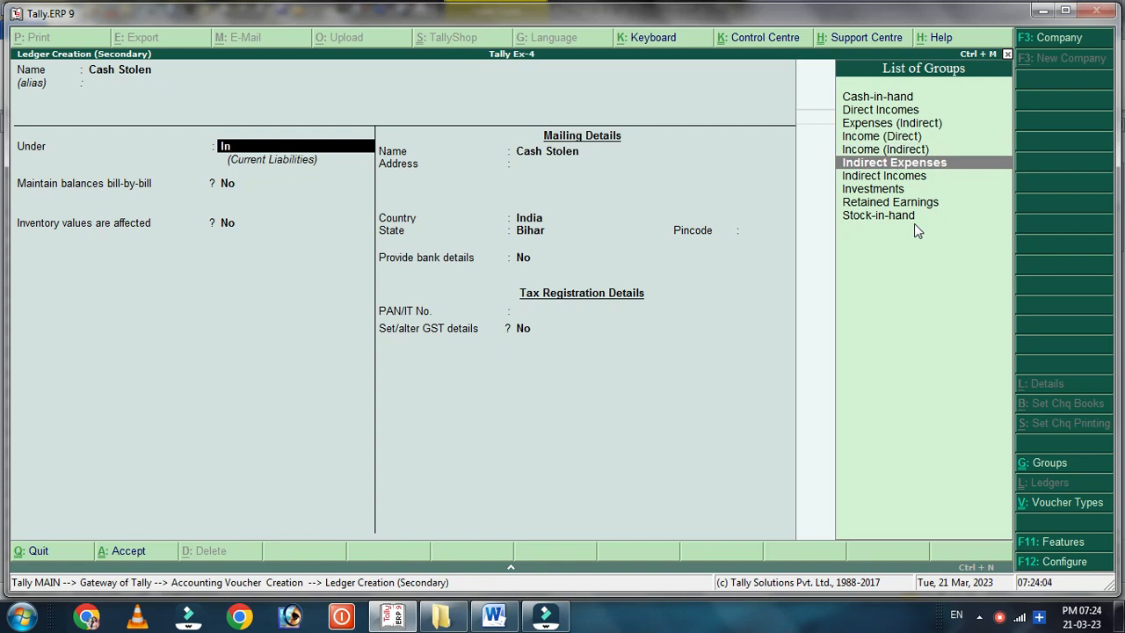
pyautogui.press('Return')
pyautogui.press('Return')
pyautogui.press('Return')
pyautogui.press('Return')
pyautogui.press('Return')
pyautogui.press('Return')
pyautogui.press('Return')
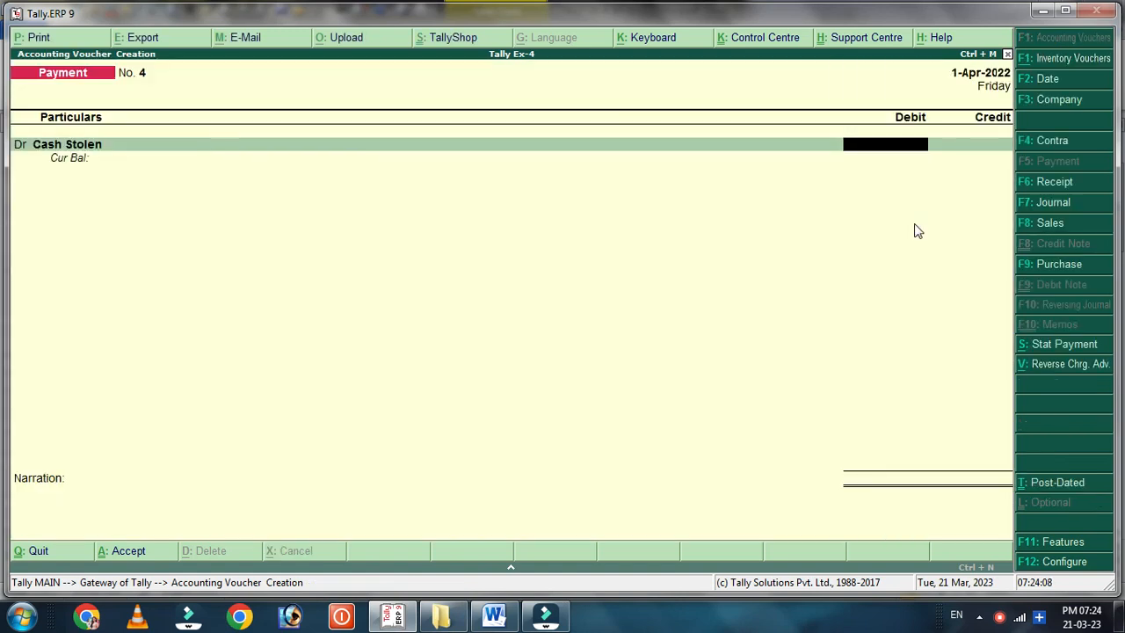
# Step: Debit Cash Stolen and credit Cash with 1000, saving the payment voucher without a narration
pyautogui.write('1000')
pyautogui.press('Return')
pyautogui.press('Return')
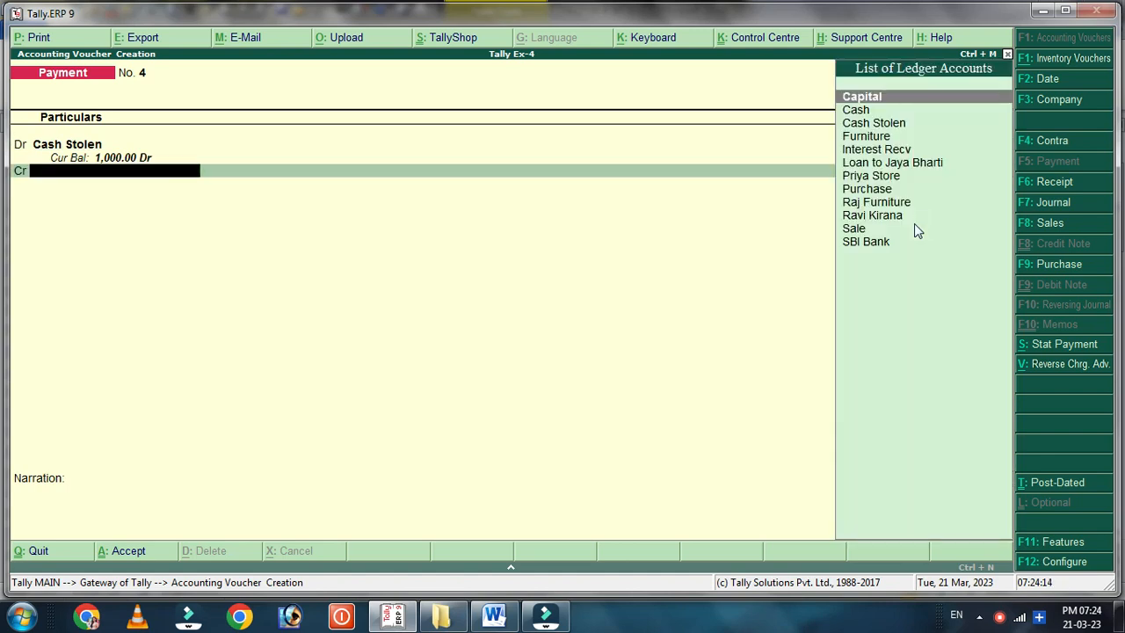
pyautogui.press('Down')
pyautogui.press('Return')
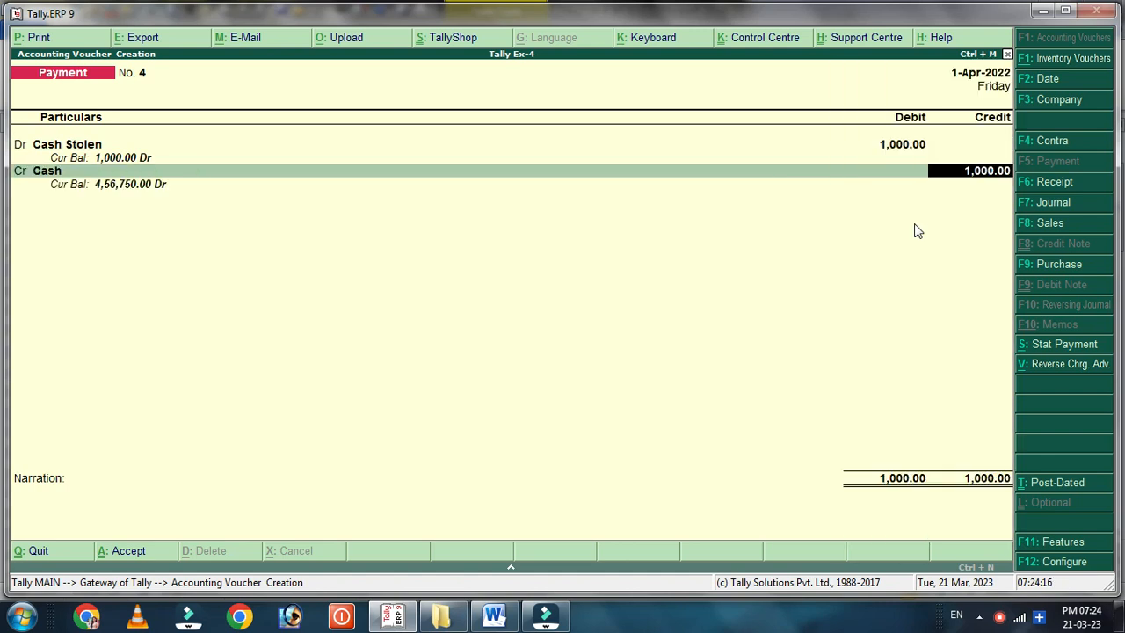
pyautogui.press('Return')
pyautogui.press('Return')
pyautogui.press('Return')
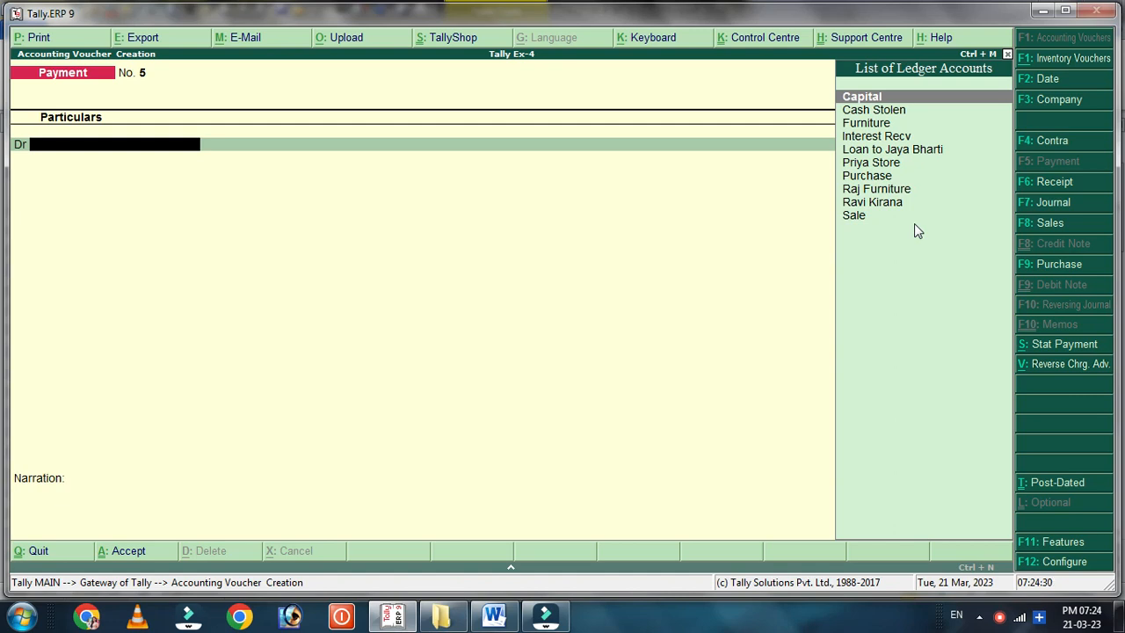
# Step: Switch to a journal voucher and create a Rent ledger under Indirect Expenses for the debit entry, keeping the other ledger defaults
pyautogui.press('F7')
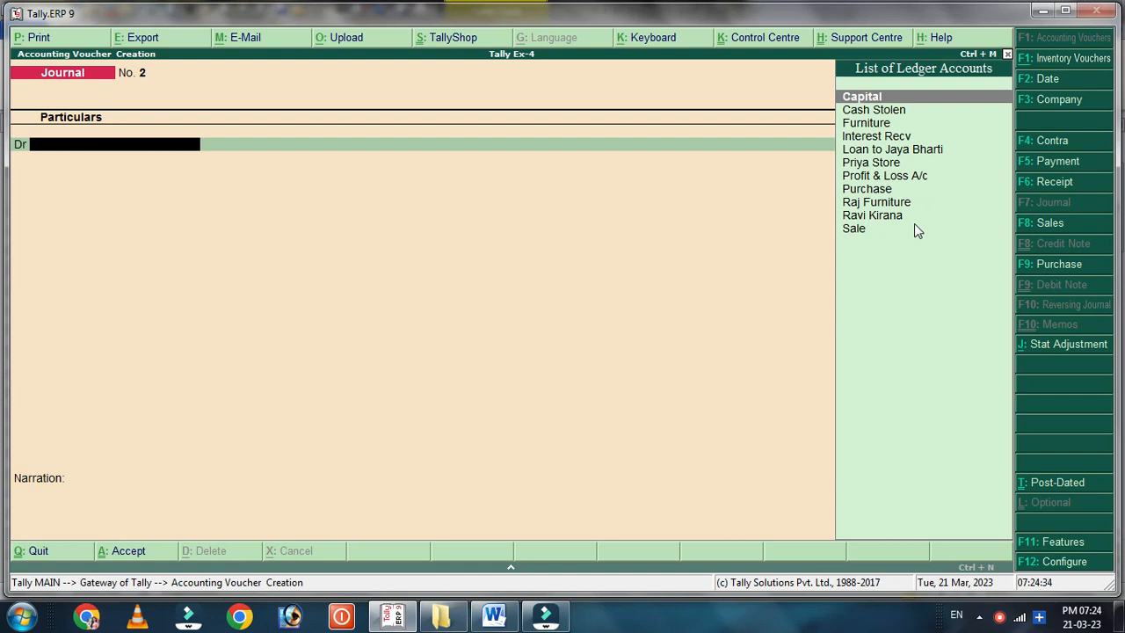
pyautogui.hotkey('alt', 'c')
pyautogui.write('Renu')
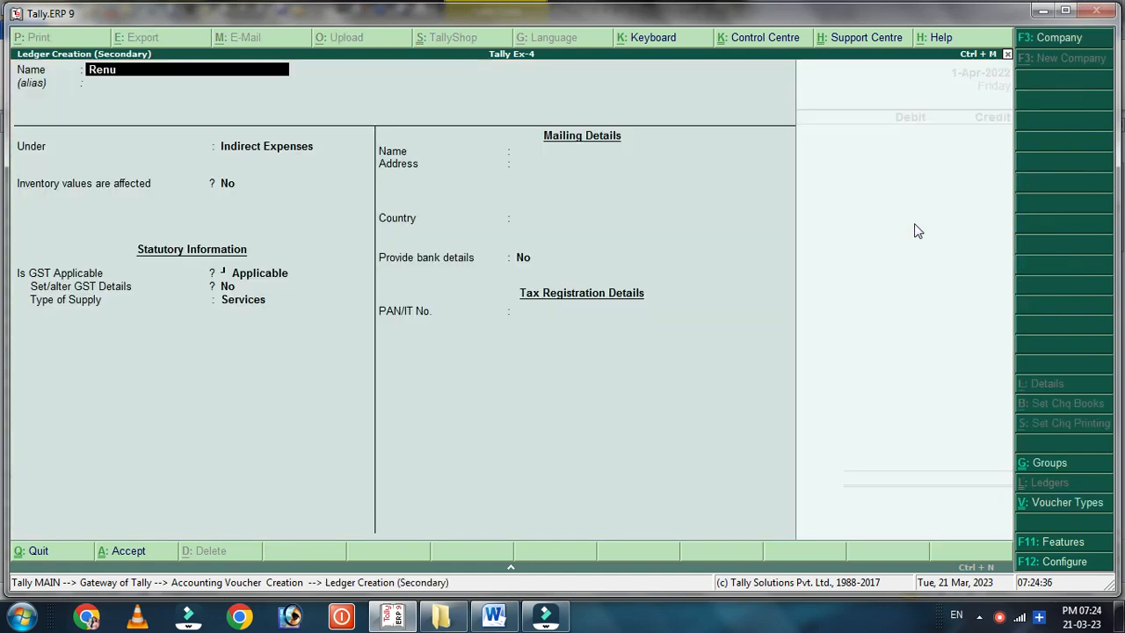
pyautogui.press('BackSpace')
pyautogui.write('t')
pyautogui.press('Return')
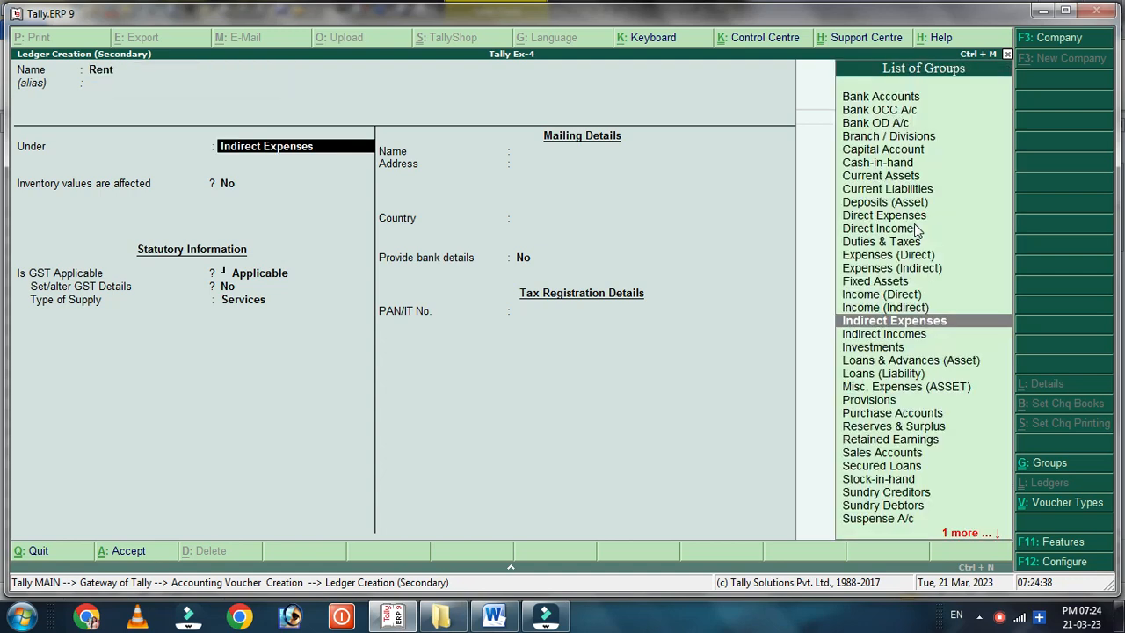
pyautogui.write('In')
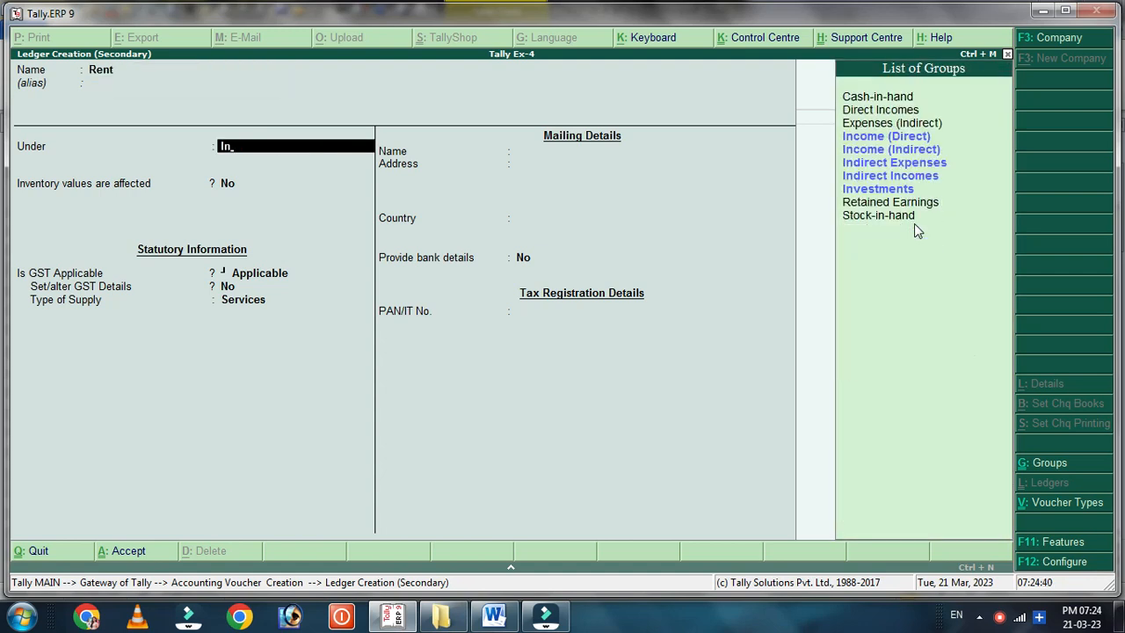
pyautogui.press('Down')
pyautogui.press('Down')
pyautogui.press('Down')
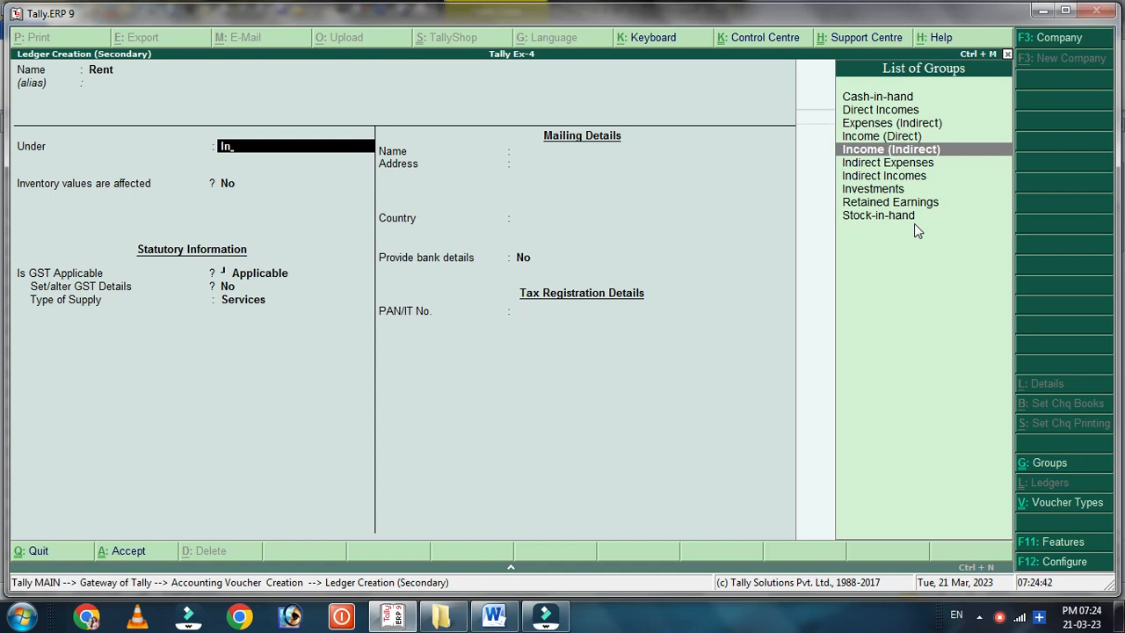
pyautogui.press('Return')
pyautogui.hotkey('ctrl', 'a')
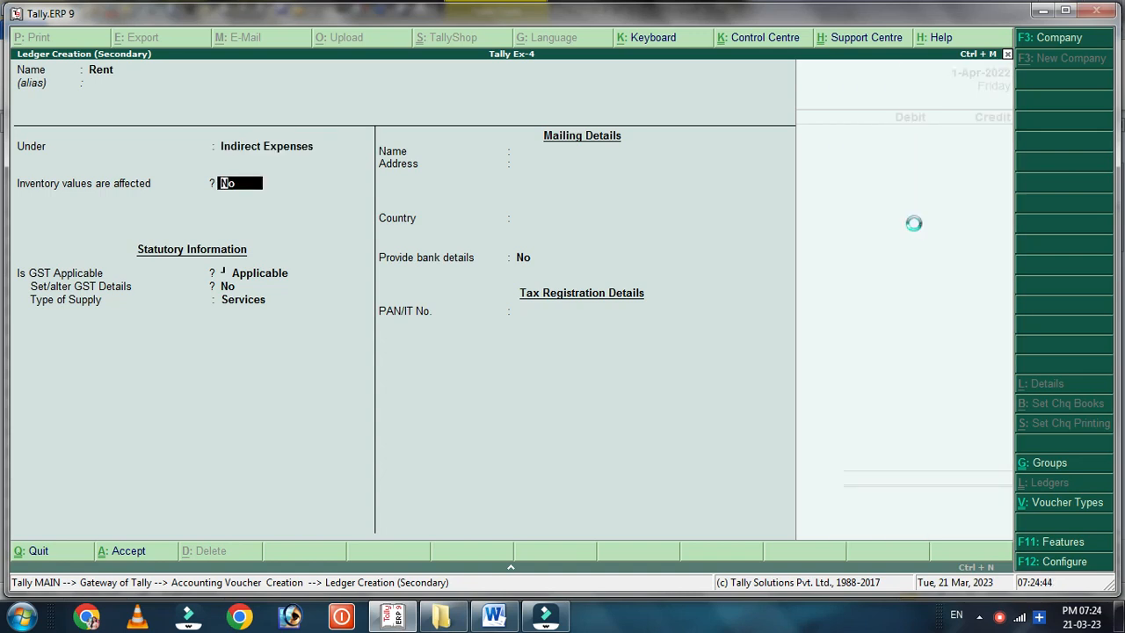
# Step: Debit Rent with 2000 in the journal voucher and move on to the credit entry
pyautogui.write('2000')
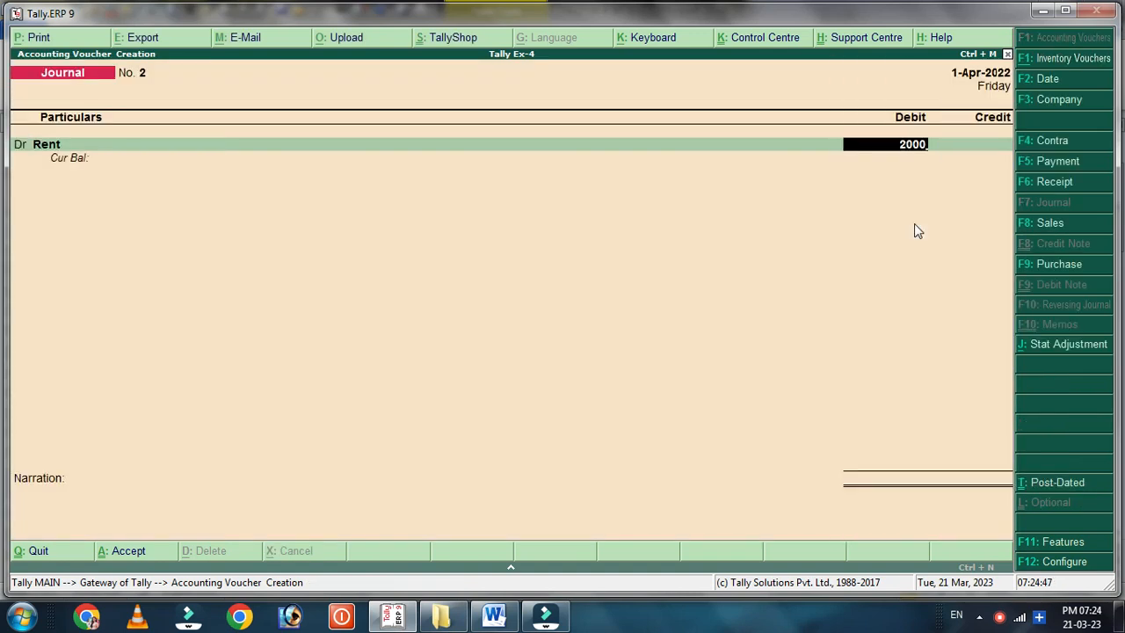
pyautogui.press('Return')
pyautogui.press('Return')
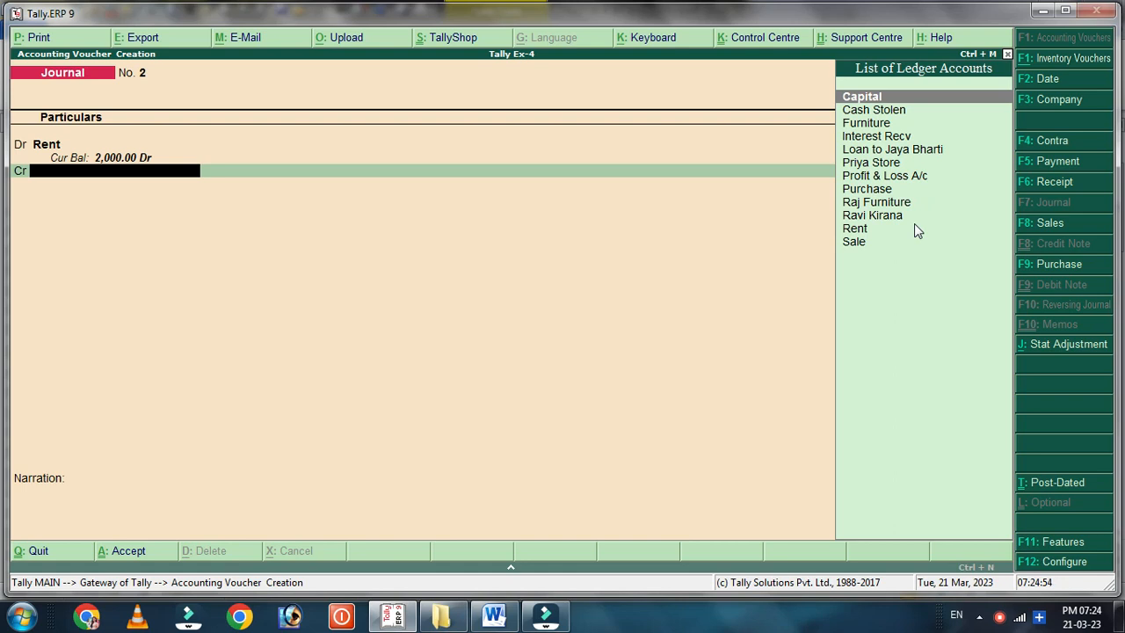
pyautogui.write('O/')
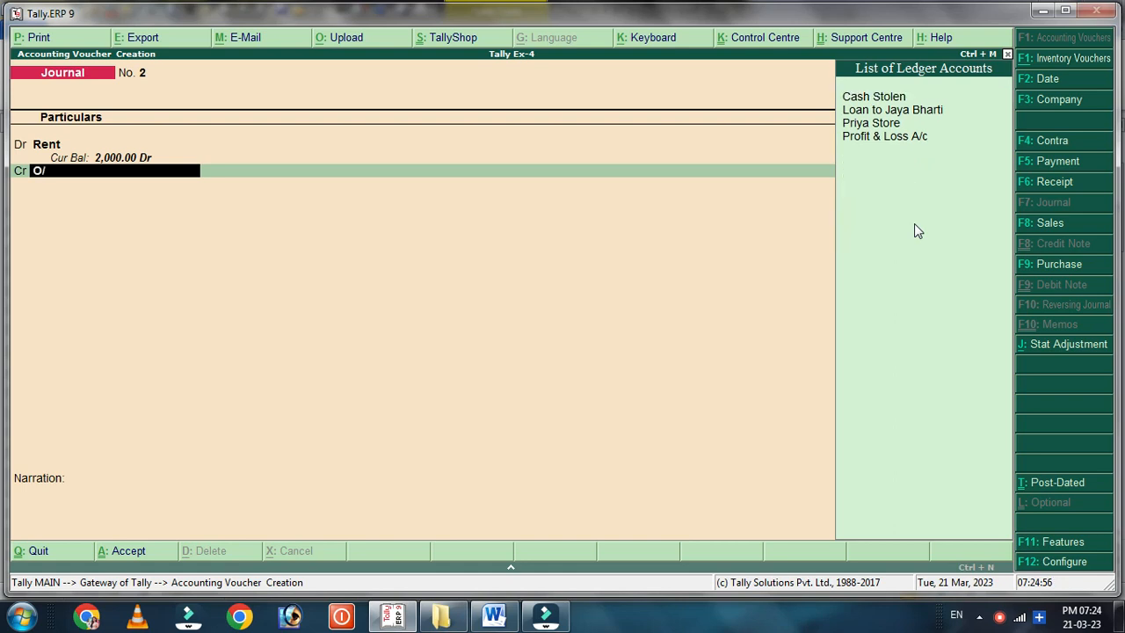
pyautogui.write('s')
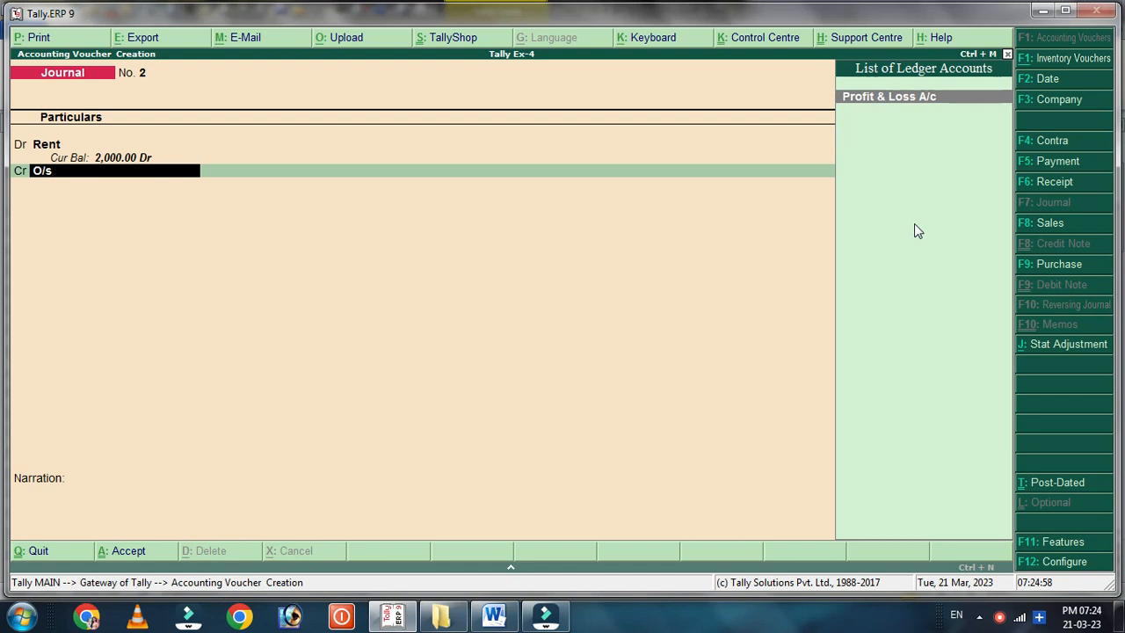
pyautogui.press('BackSpace')
pyautogui.press('BackSpace')
pyautogui.press('BackSpace')
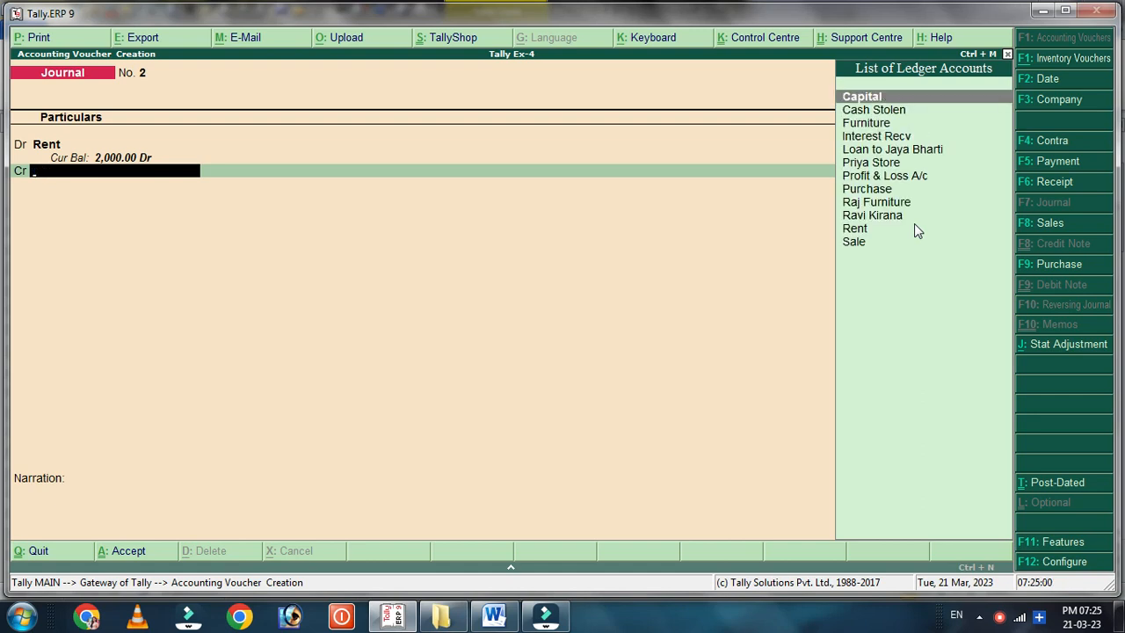
# Step: Start a new ledger named O/s Rent for the journal voucher's credit entry, leaving the alias blank
pyautogui.hotkey('alt', 'c')
pyautogui.write('O')
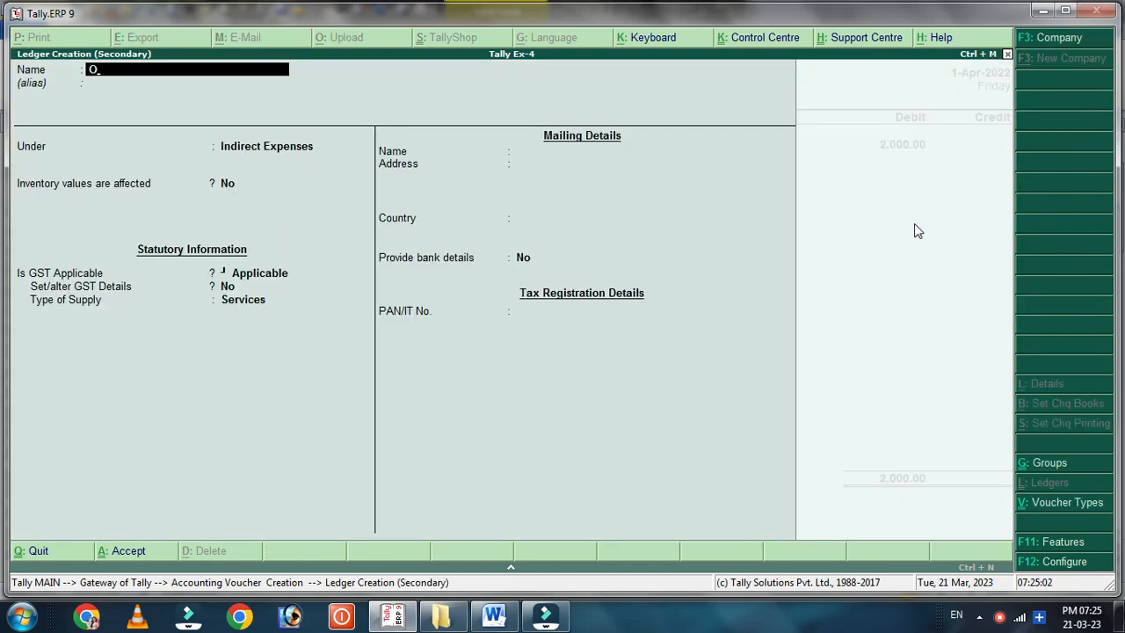
pyautogui.write('/s Renutt')
pyautogui.press('Return')
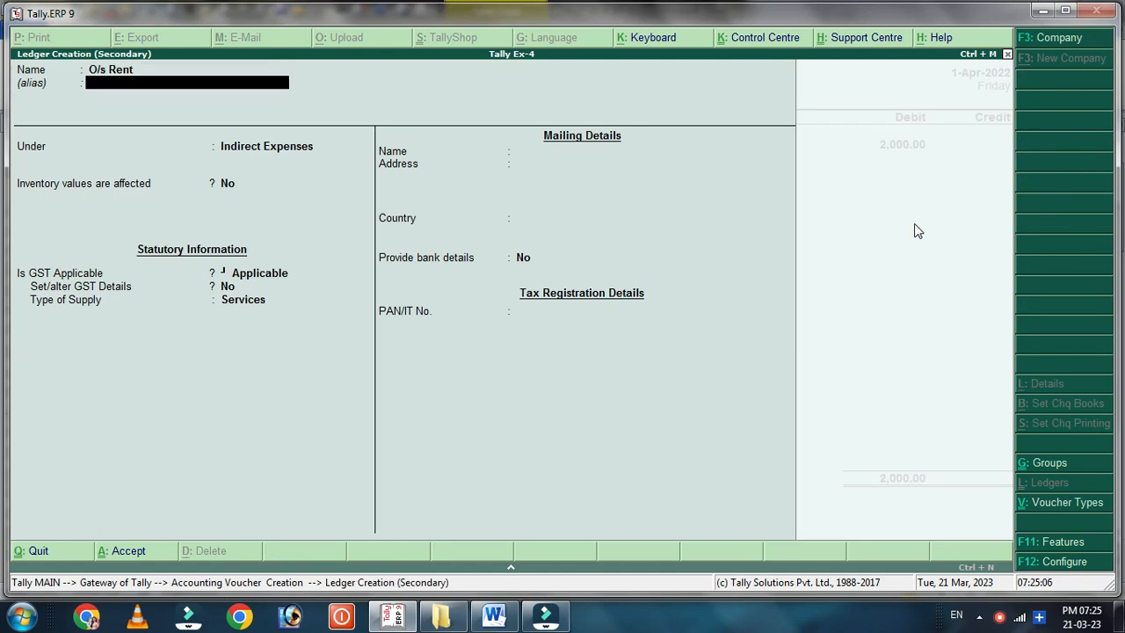
pyautogui.press('Return')
pyautogui.write('Pur')
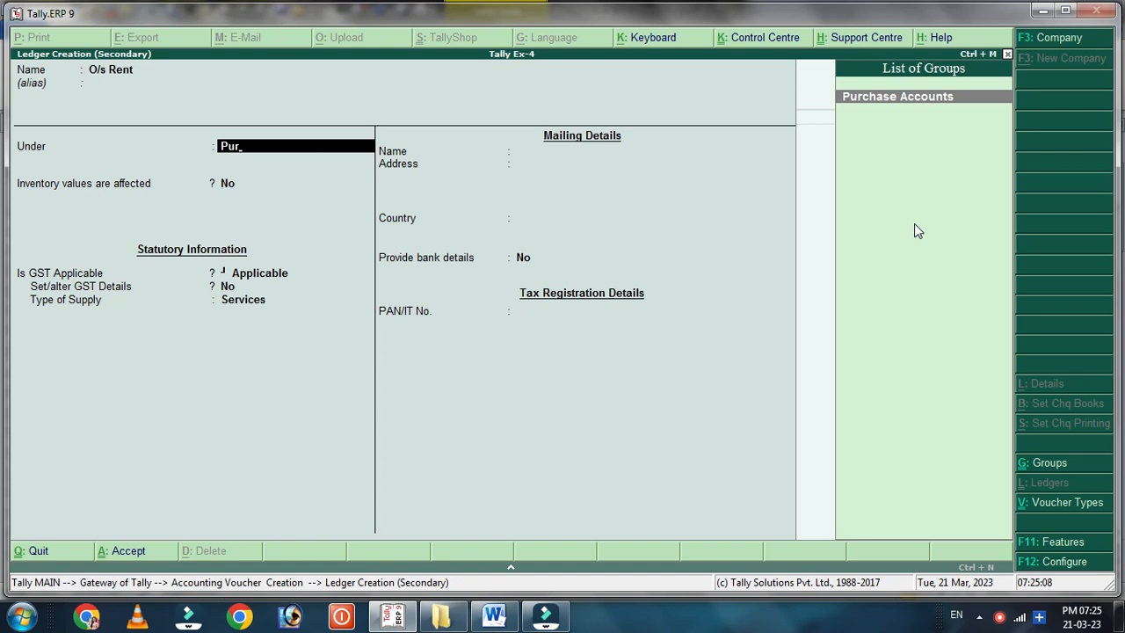
pyautogui.press('Return')
pyautogui.press('Return')
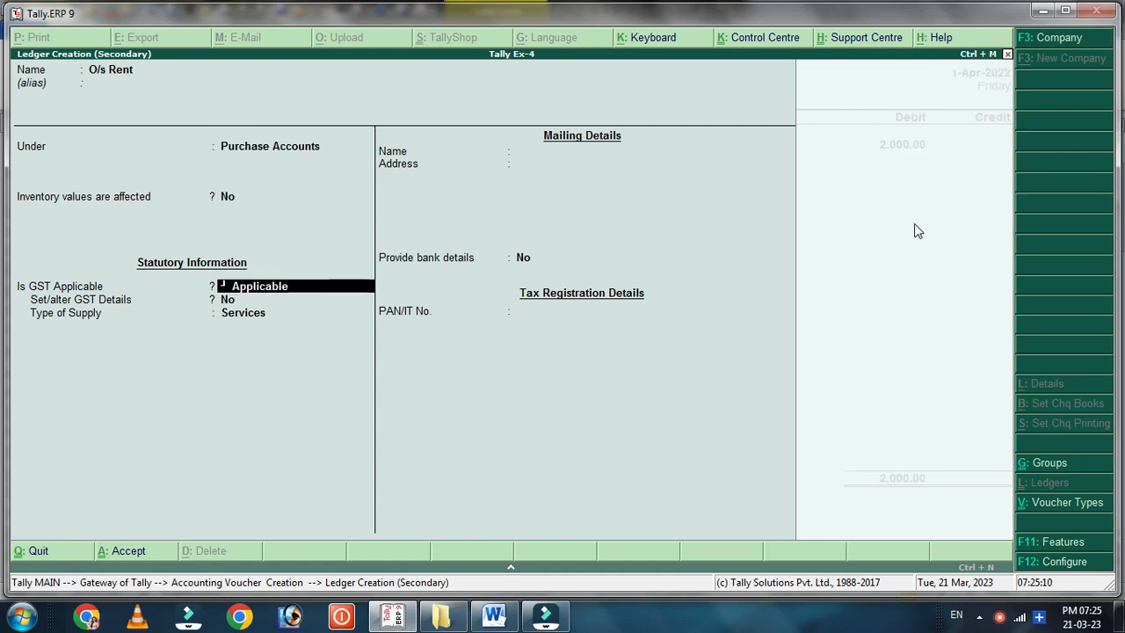
pyautogui.press('Return')
pyautogui.press('Return')
pyautogui.press('Return')
pyautogui.press('Return')
pyautogui.press('Return')
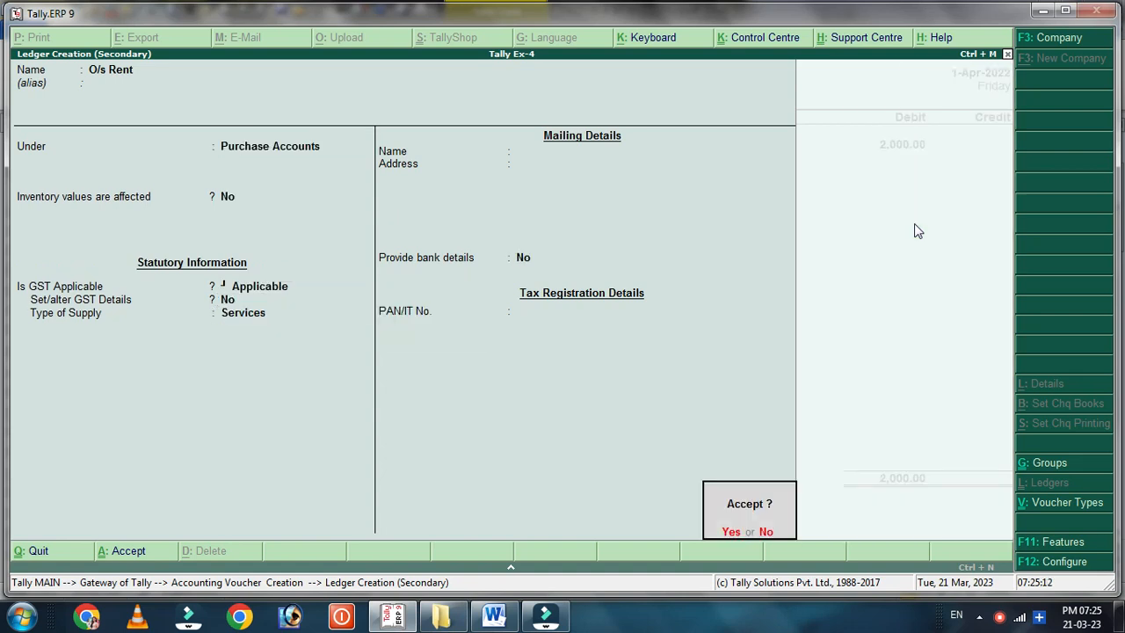
pyautogui.press('Escape')
pyautogui.press('BackSpace')
pyautogui.press('BackSpace')
pyautogui.press('BackSpace')
pyautogui.press('BackSpace')
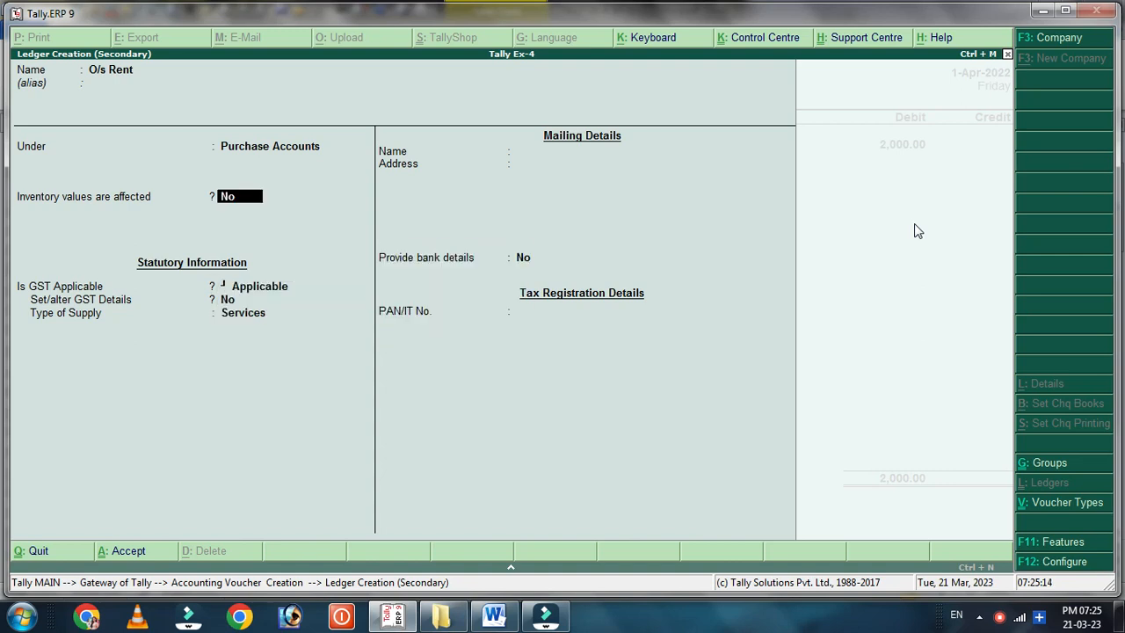
pyautogui.press('BackSpace')
# Step: Place the O/s Rent ledger under Provisions with the remaining defaults, then credit it with 2000 and save the journal voucher without a narration
pyautogui.write('Pro')
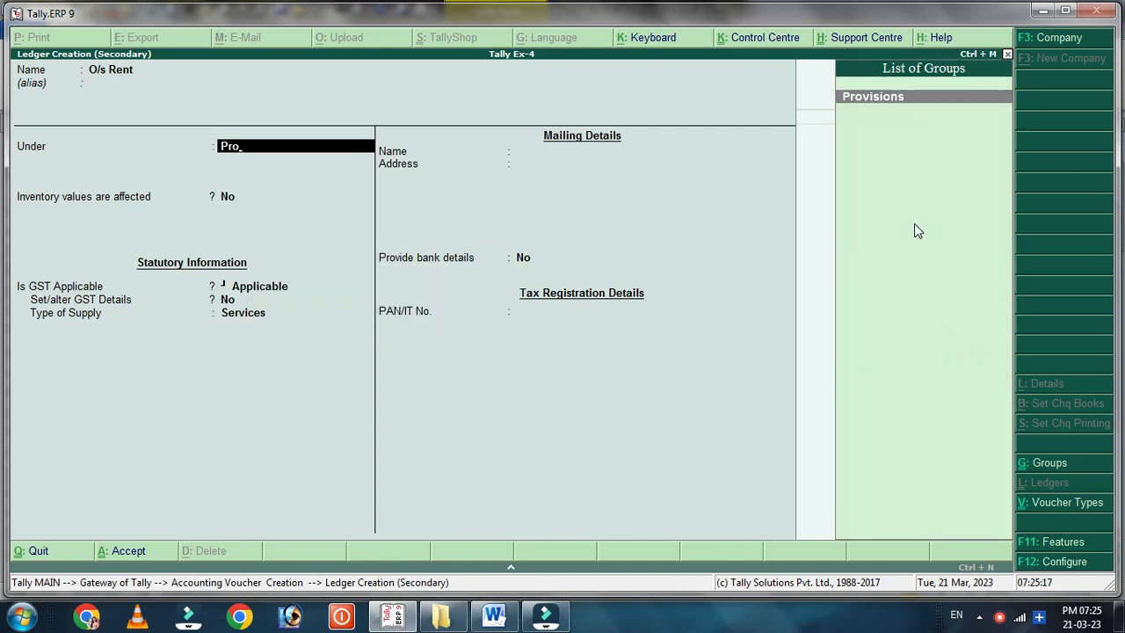
pyautogui.press('Return')
pyautogui.press('Return')
pyautogui.press('Return')
pyautogui.press('Return')
pyautogui.press('Return')
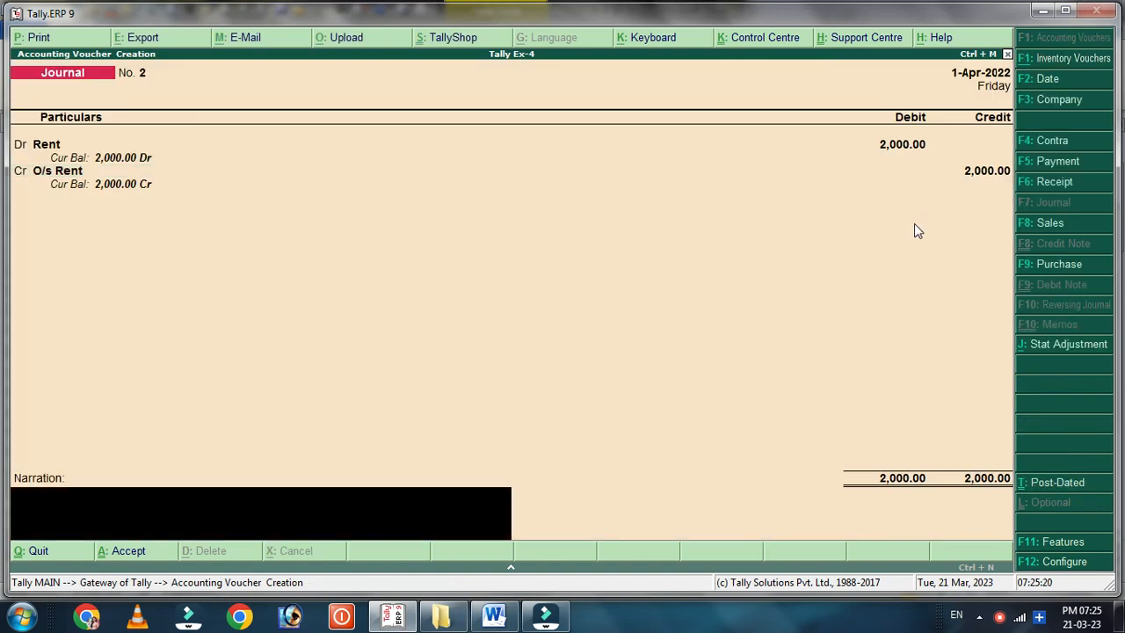
pyautogui.press('Return')
pyautogui.press('Return')
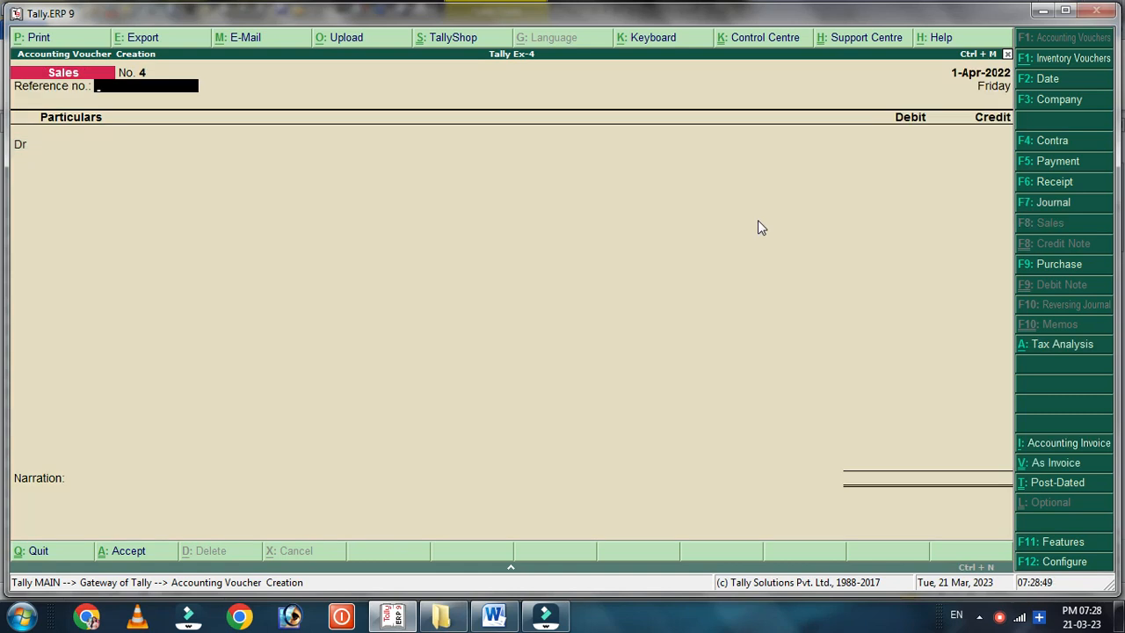
# Step: Leave voucher entry and examine the company's Balance Sheet in its detailed view
pyautogui.press('Escape')
pyautogui.press('y')
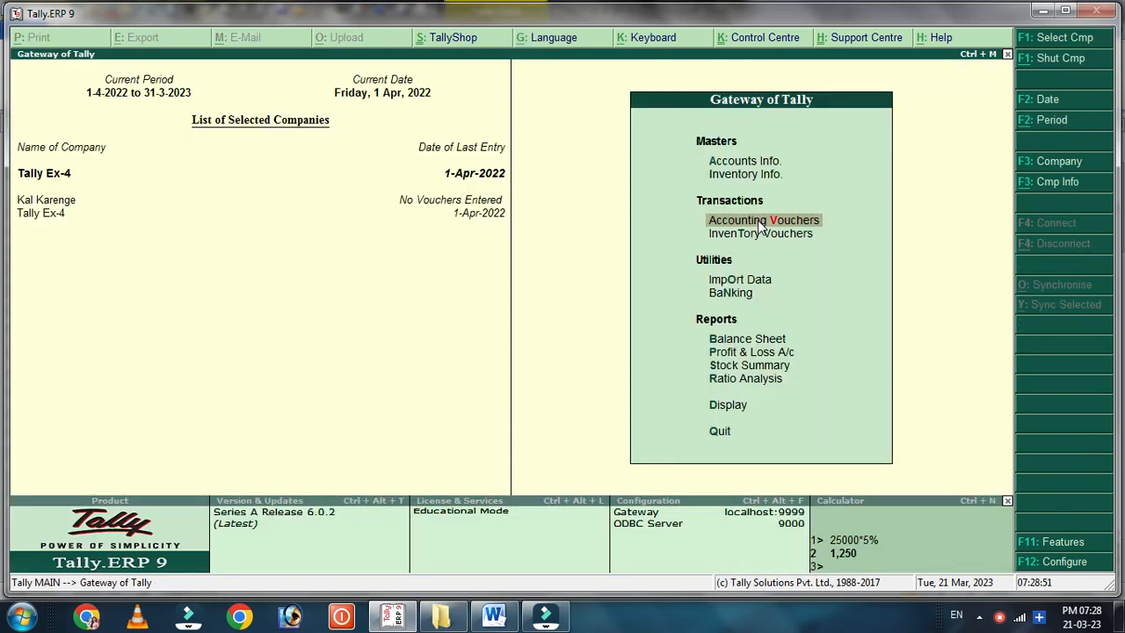
pyautogui.press('Down')
pyautogui.press('Down')
pyautogui.press('Down')
pyautogui.press('Down')
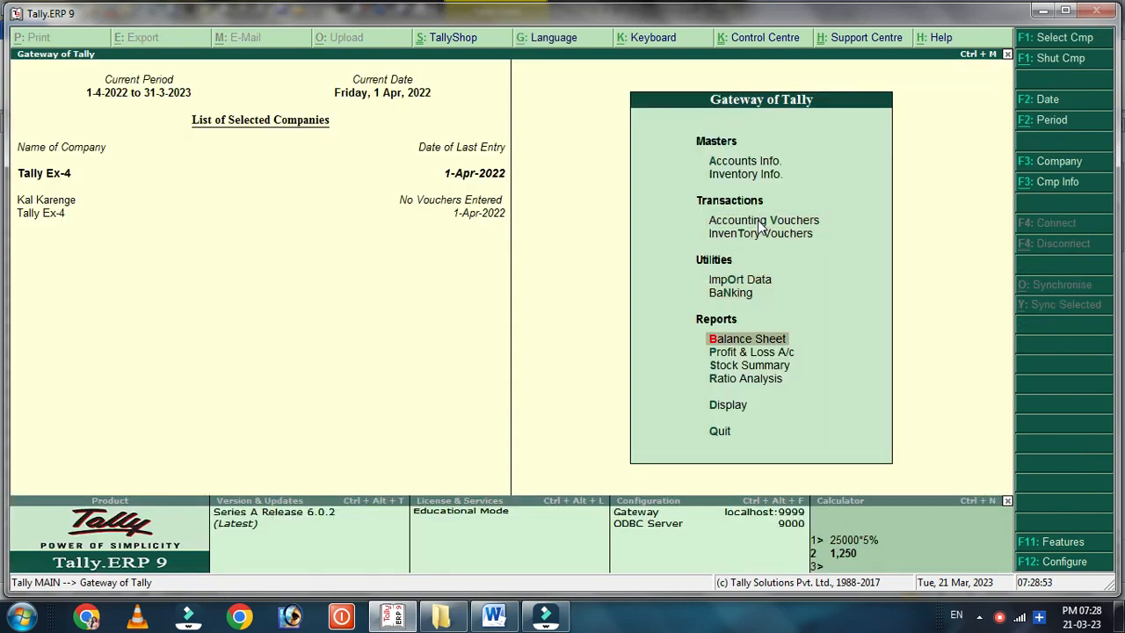
pyautogui.press('Return')
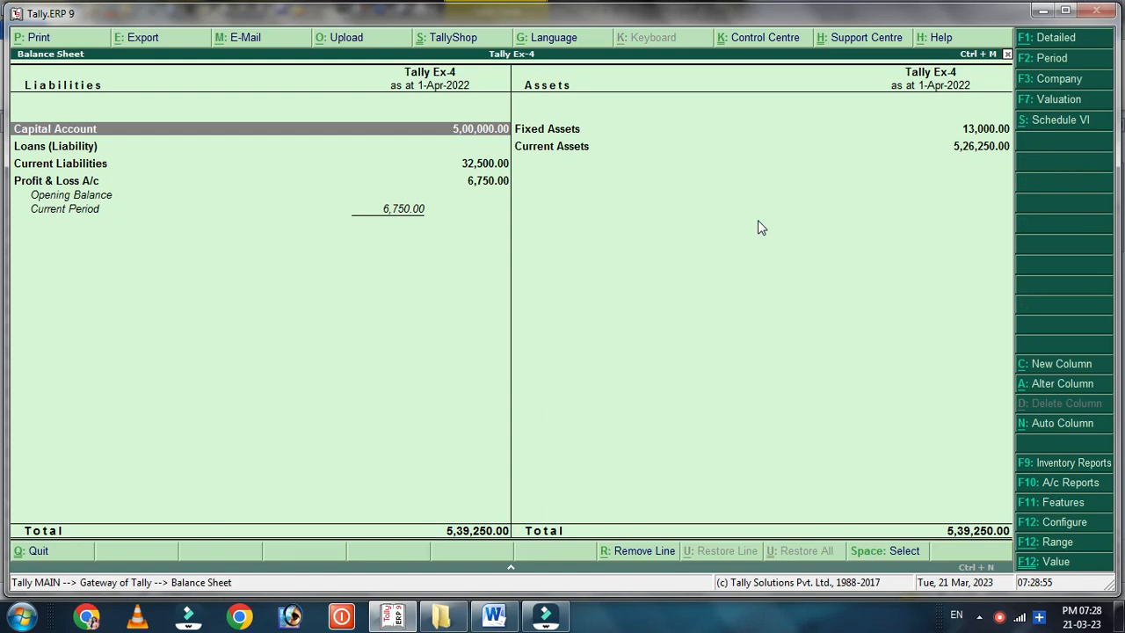
pyautogui.hotkey('alt', 'F1')
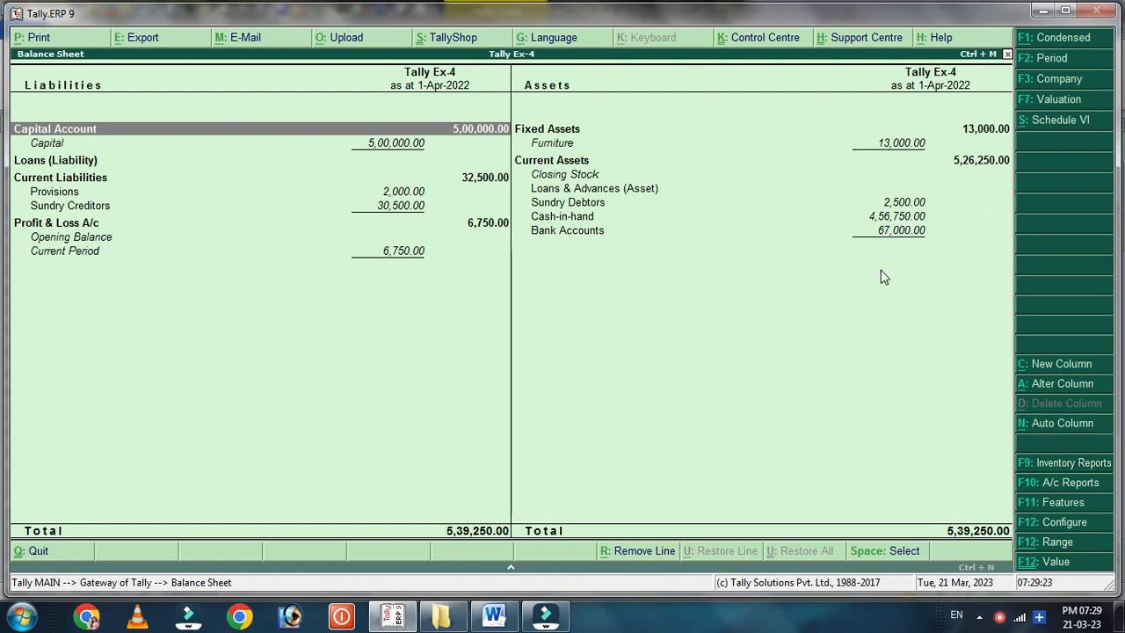
# Step: Close the Balance Sheet and open the Day Book
pyautogui.press('Escape')
pyautogui.press('Escape')
pyautogui.press('Escape')
pyautogui.press('d')
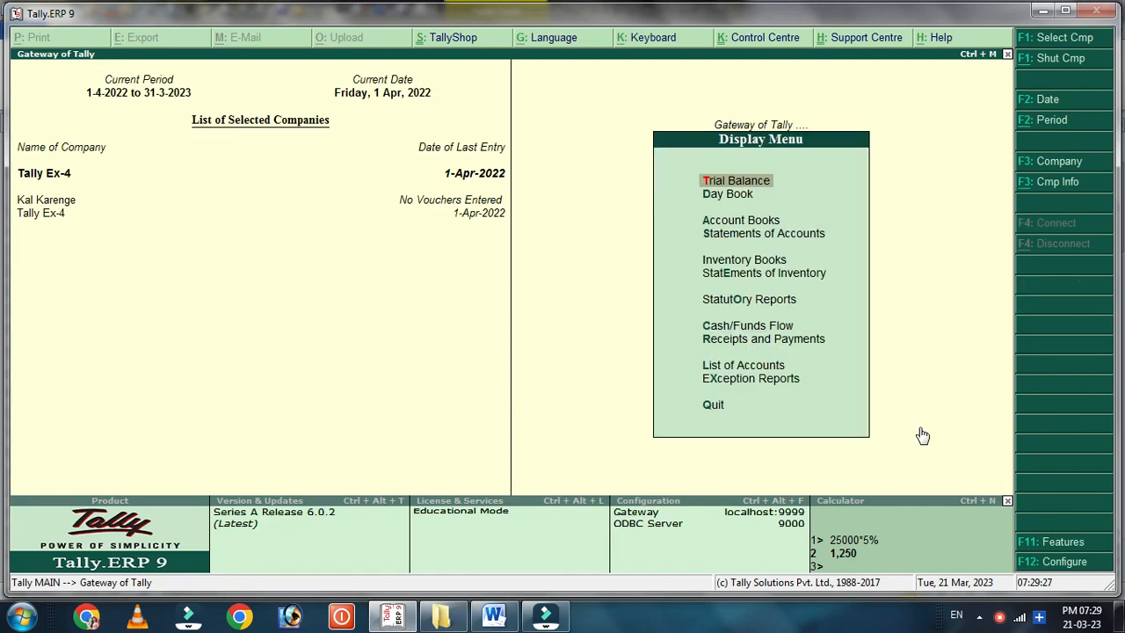
pyautogui.press('y')
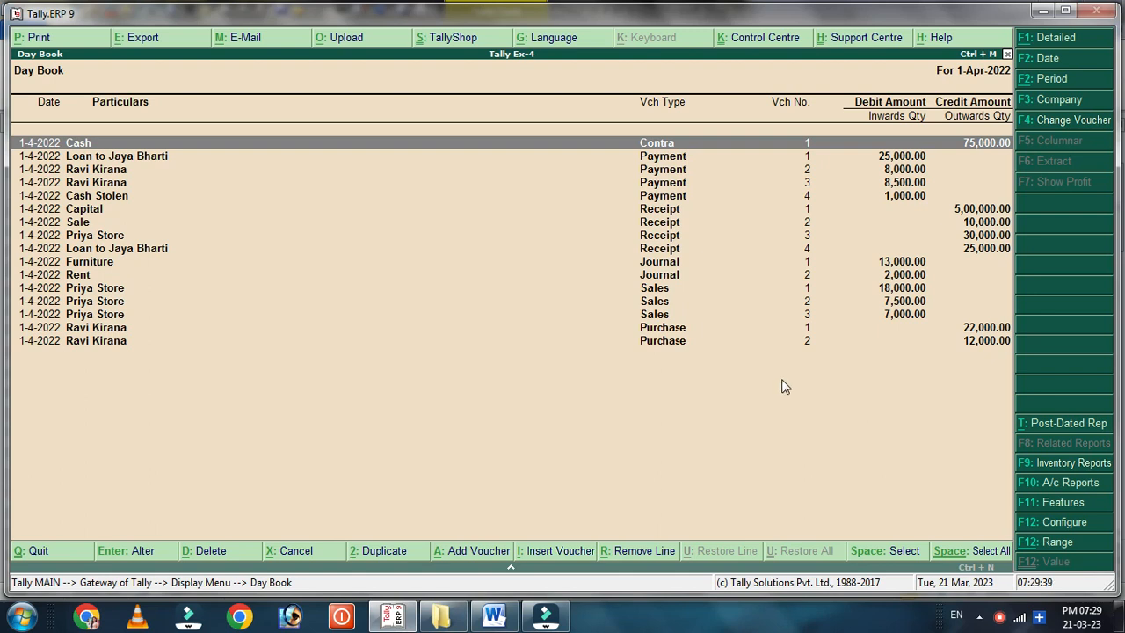
# Step: Set the Day Book's sorting method to In Sequence of Entry, keeping the other configuration options at their defaults
pyautogui.press('F12')
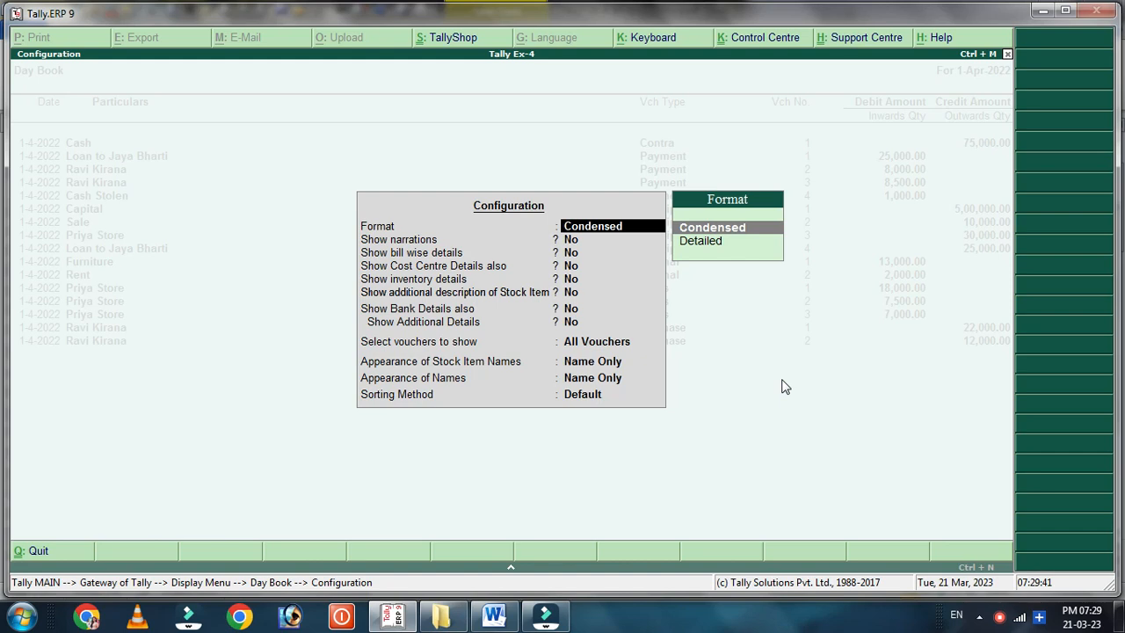
pyautogui.press('Return')
pyautogui.press('Return')
pyautogui.press('Return')
pyautogui.press('Return')
pyautogui.press('Return')
pyautogui.press('Return')
pyautogui.press('Return')
pyautogui.press('Return')
pyautogui.press('Return')
pyautogui.press('Return')
pyautogui.press('Return')
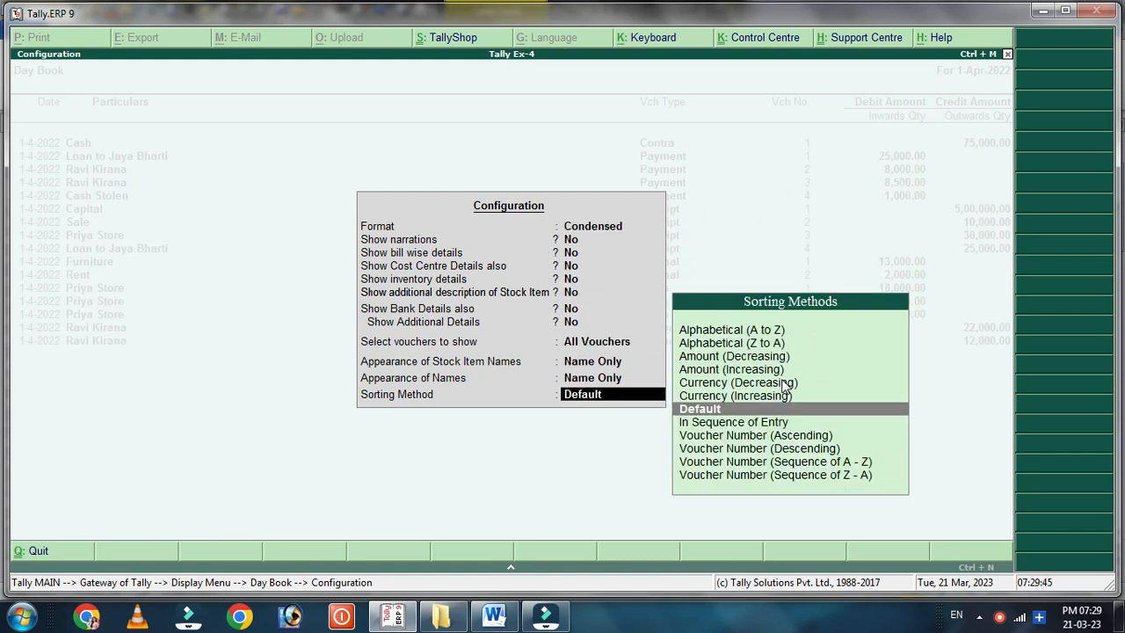
pyautogui.click(708, 425)
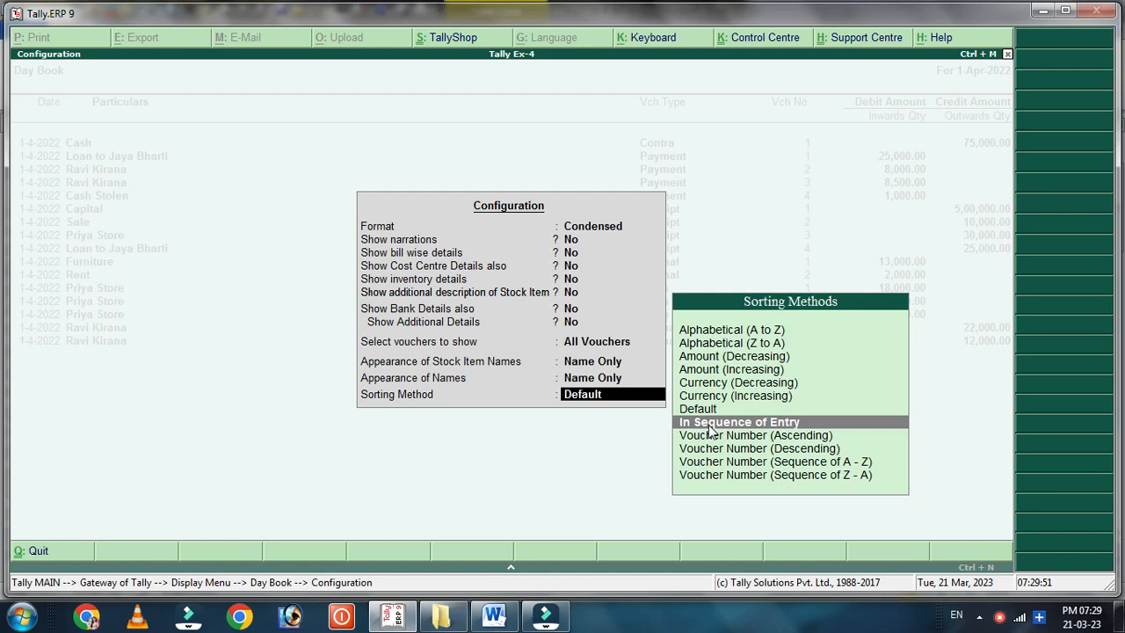
pyautogui.click(709, 426)
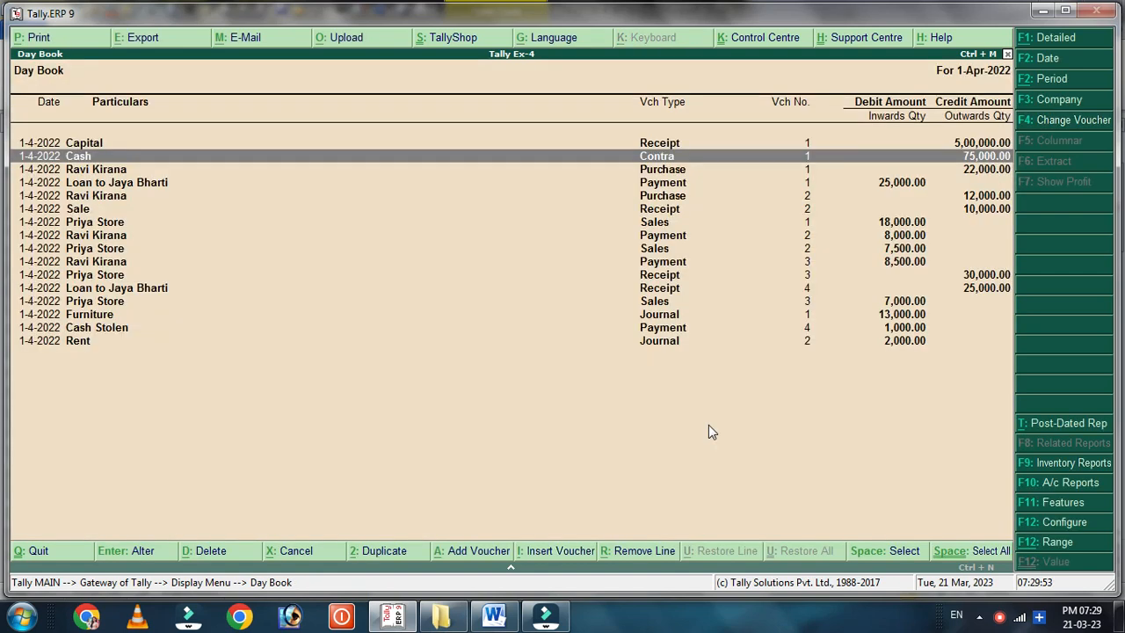
# Step: Open the 7,000 Priya Store sales voucher from the Day Book, review its debit and credit entries, and accept it without changes
pyautogui.click(903, 303)
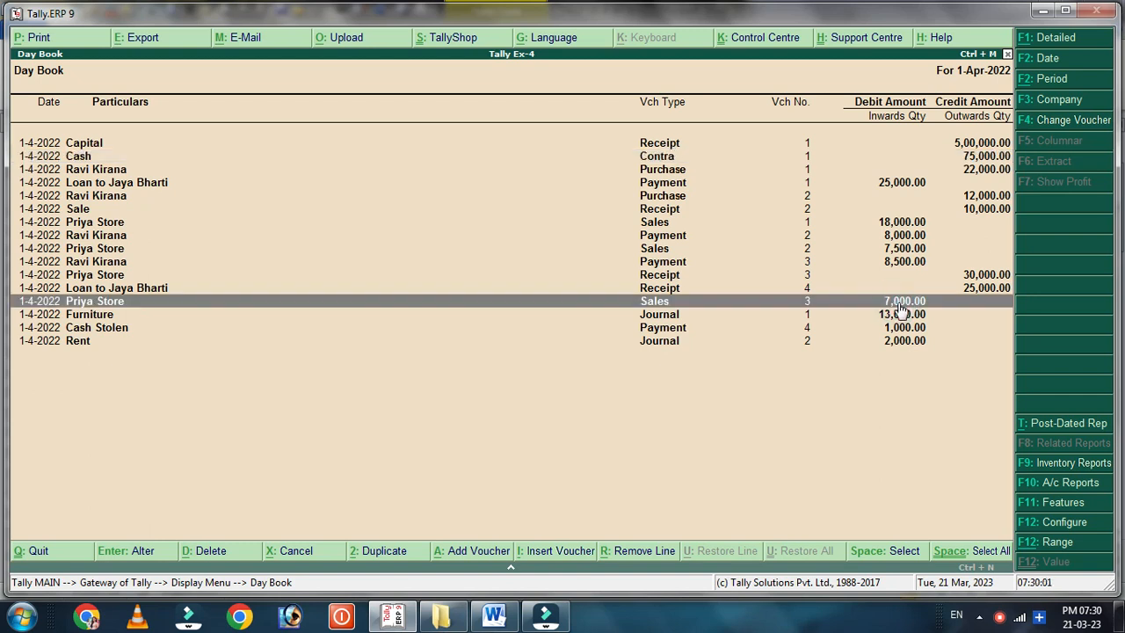
pyautogui.click(902, 303)
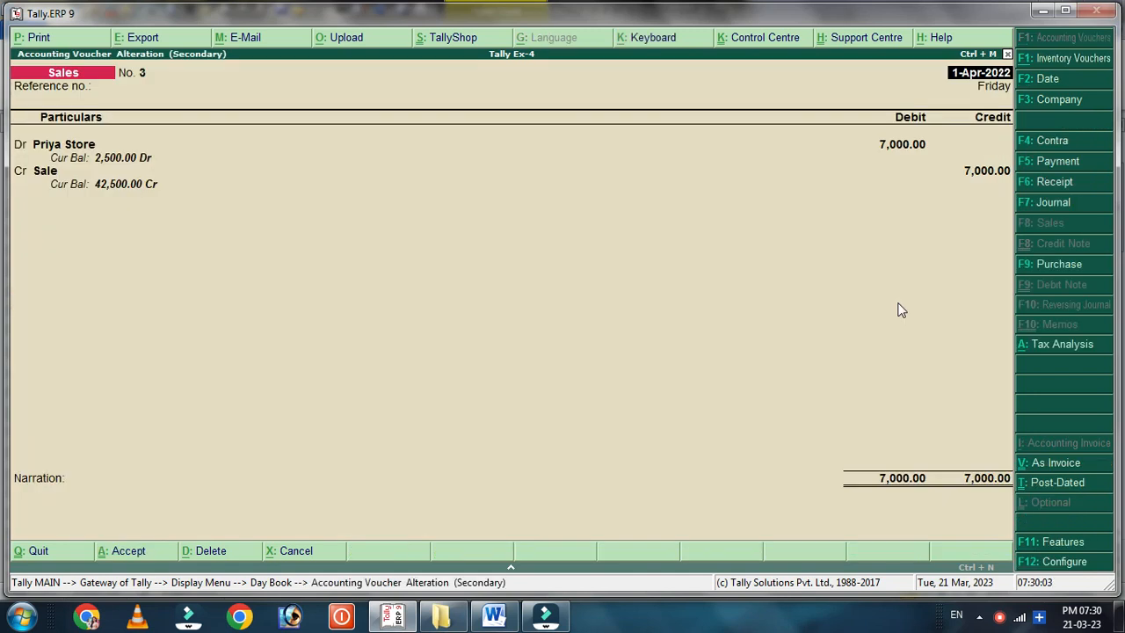
pyautogui.press('Return')
pyautogui.press('Return')
pyautogui.press('Return')
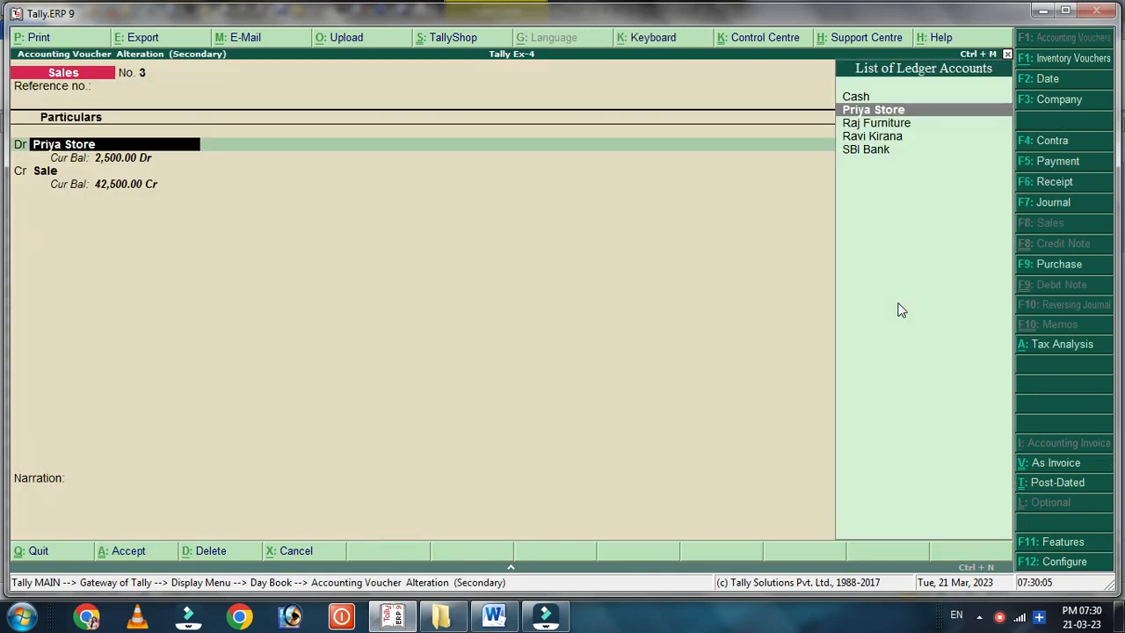
pyautogui.press('Return')
pyautogui.press('Return')
pyautogui.press('Return')
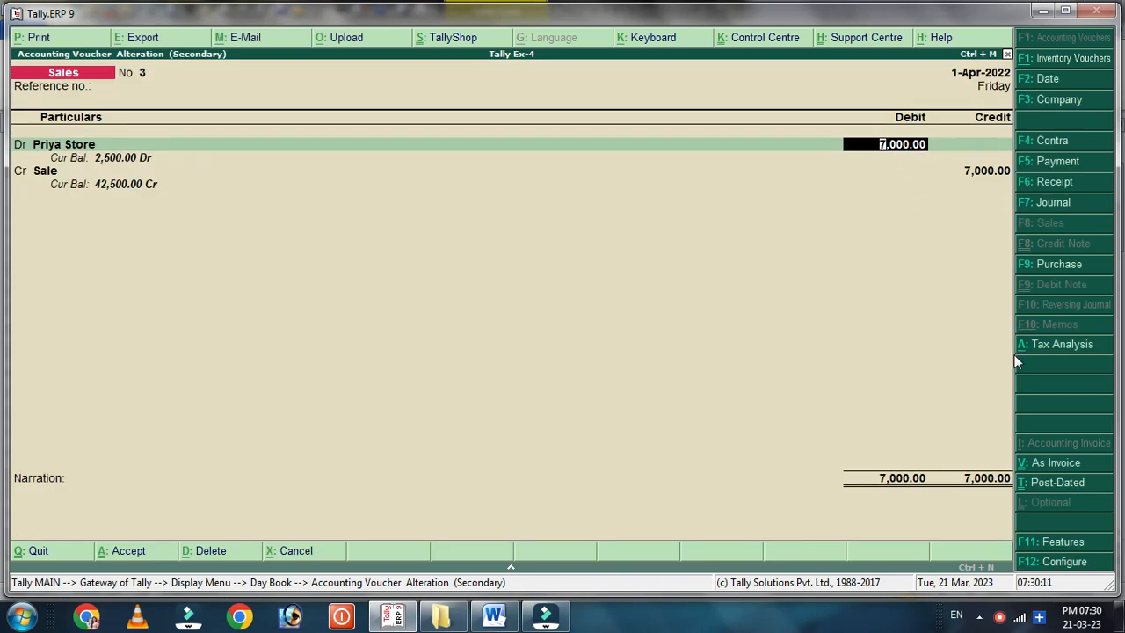
pyautogui.press('Return')
pyautogui.press('Return')
pyautogui.press('Return')
pyautogui.press('Return')
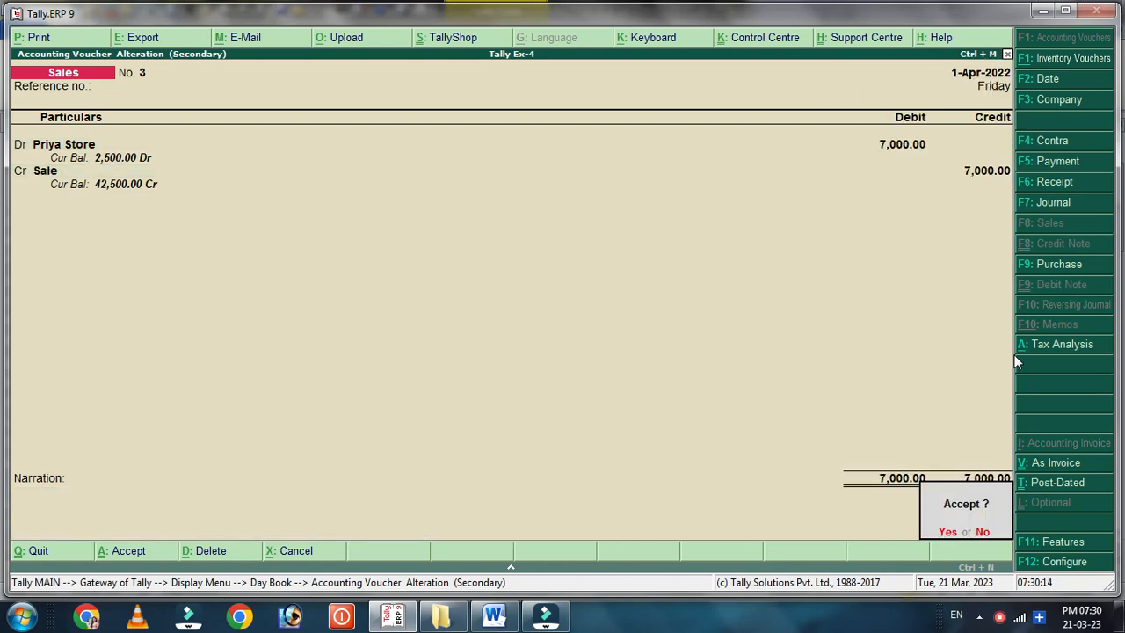
pyautogui.press('n')
pyautogui.press('BackSpace')
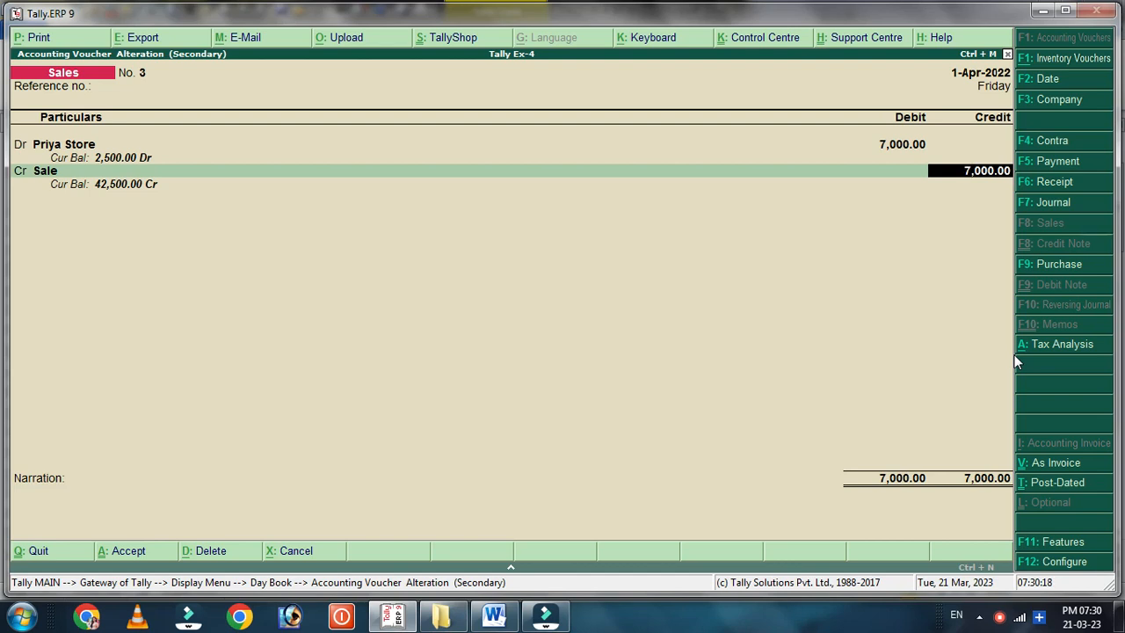
pyautogui.press('Return')
pyautogui.press('Return')
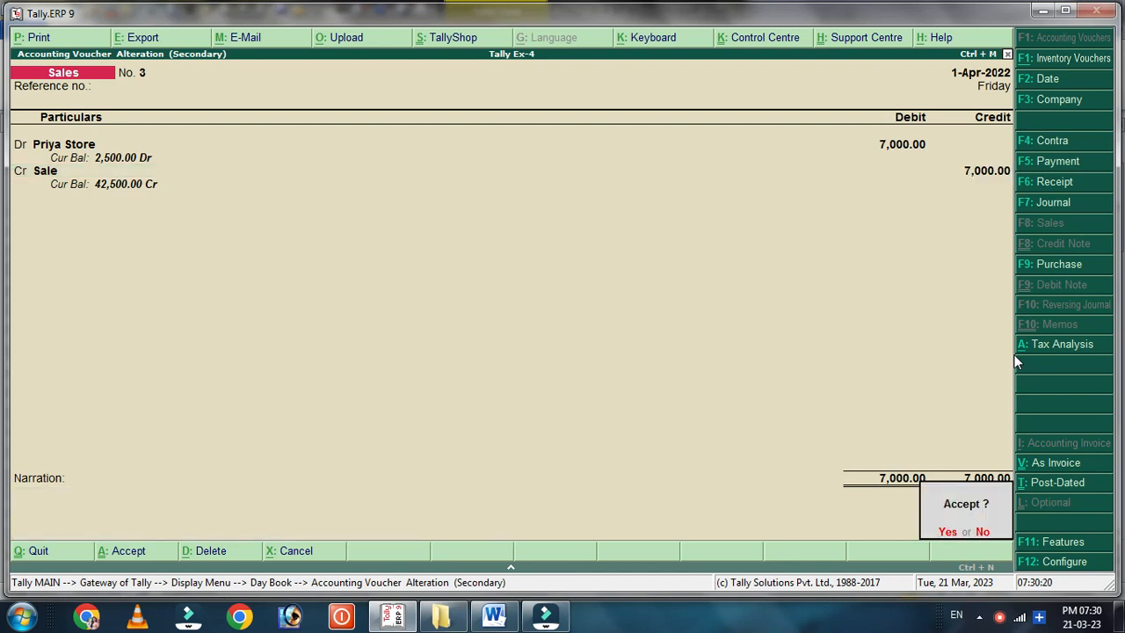
pyautogui.press('Return')
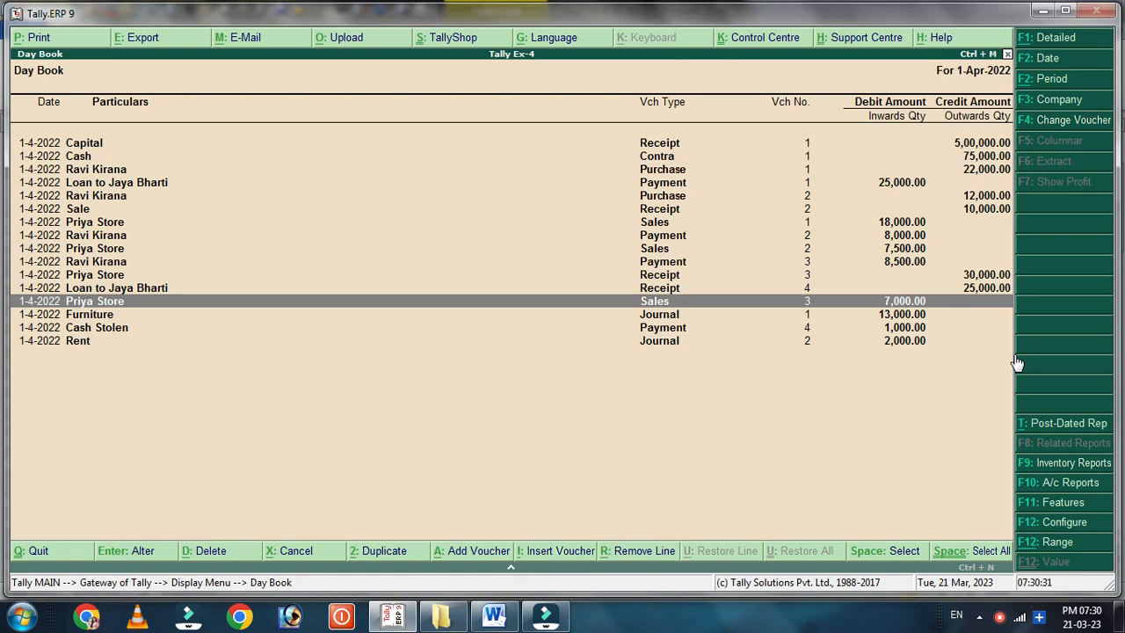
# Step: Return to the Gateway of Tally and reopen the Day Book
pyautogui.press('Escape')
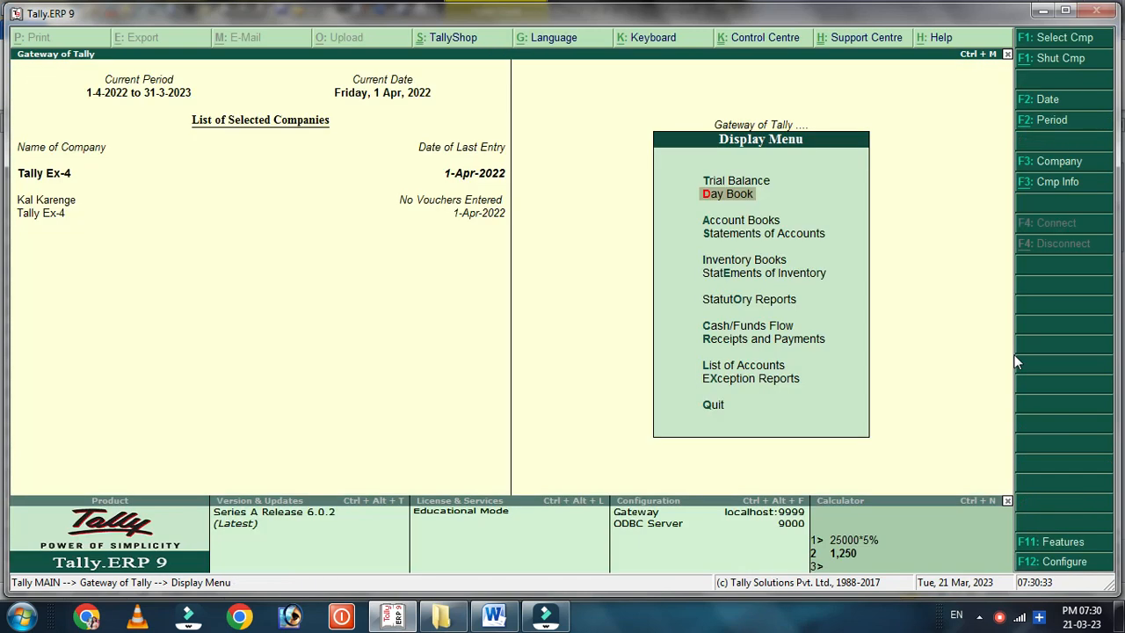
pyautogui.press('Escape')
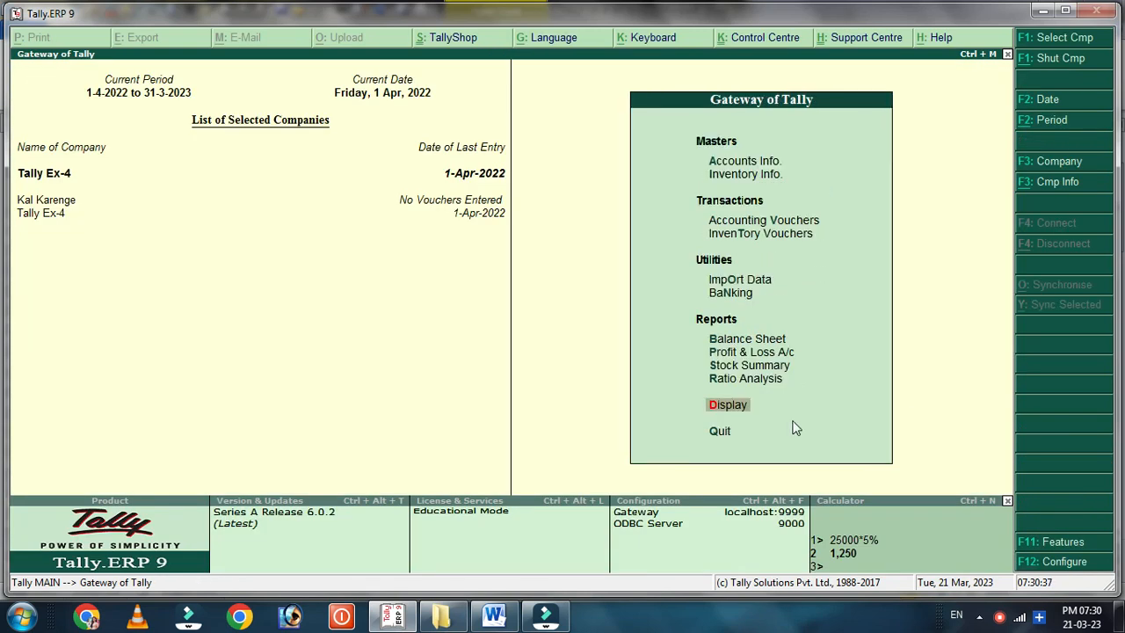
pyautogui.click(726, 413)
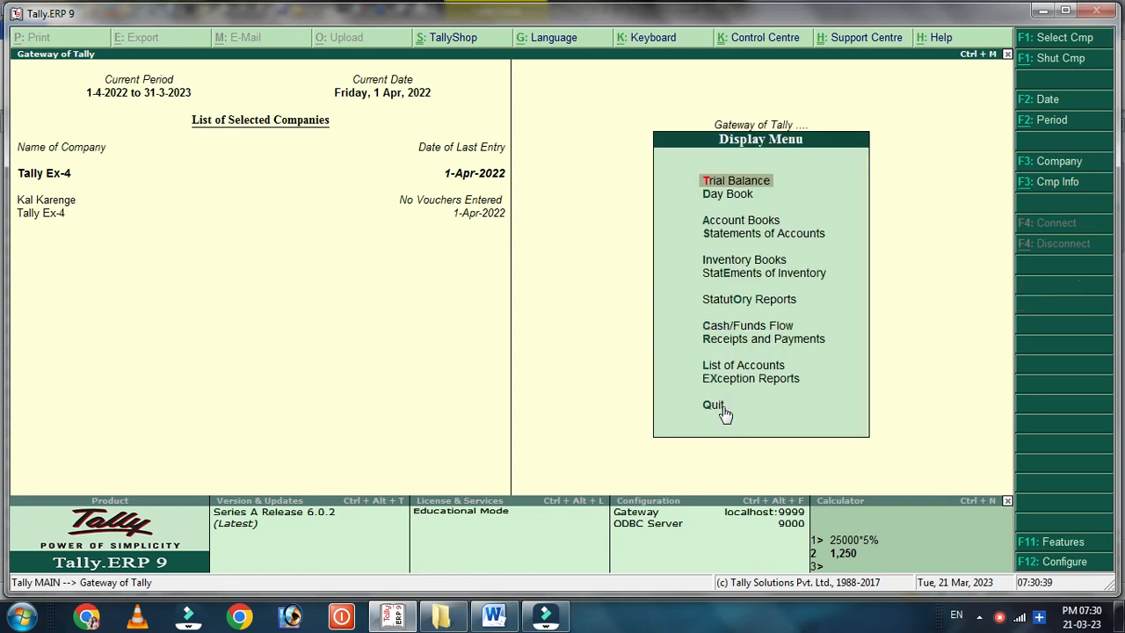
pyautogui.press('d')
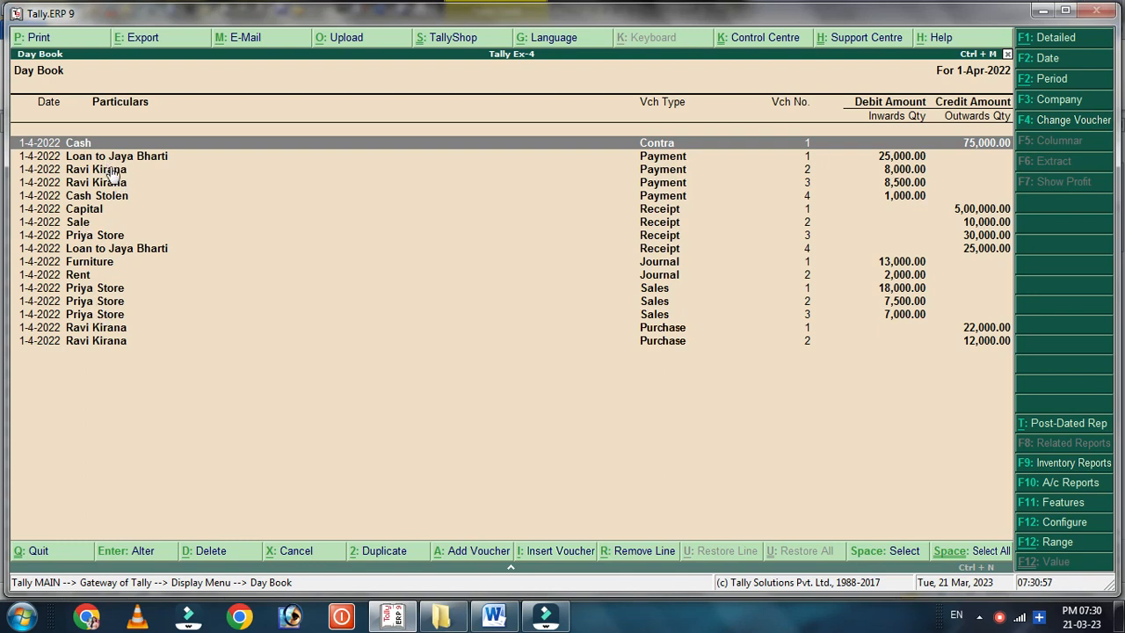
# Step: Configure the reopened Day Book to list vouchers In Sequence of Entry, leaving all other display options at their defaults
pyautogui.press('F12')
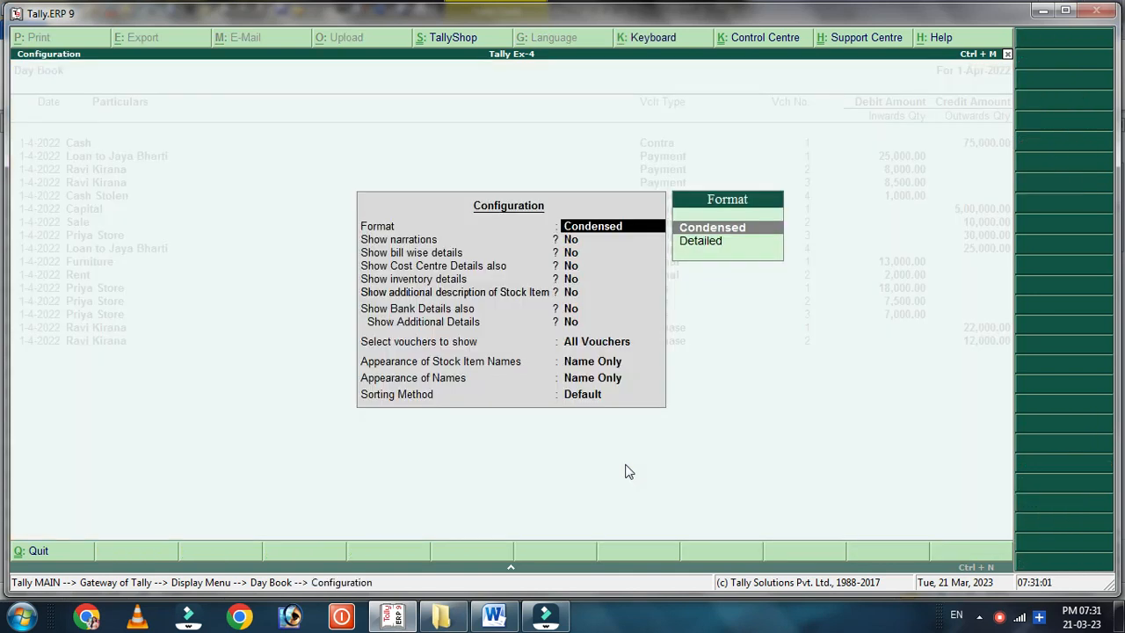
pyautogui.press('Return')
pyautogui.press('Return')
pyautogui.press('Return')
pyautogui.press('Return')
pyautogui.press('Return')
pyautogui.press('Return')
pyautogui.press('Return')
pyautogui.press('Return')
pyautogui.press('Return')
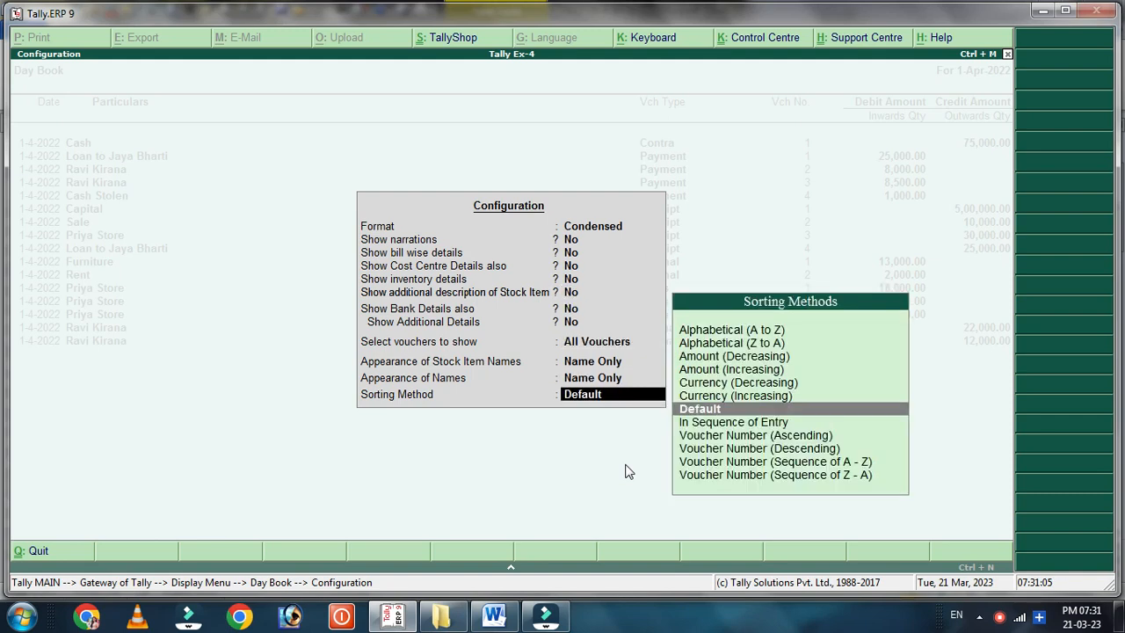
pyautogui.click(717, 426)
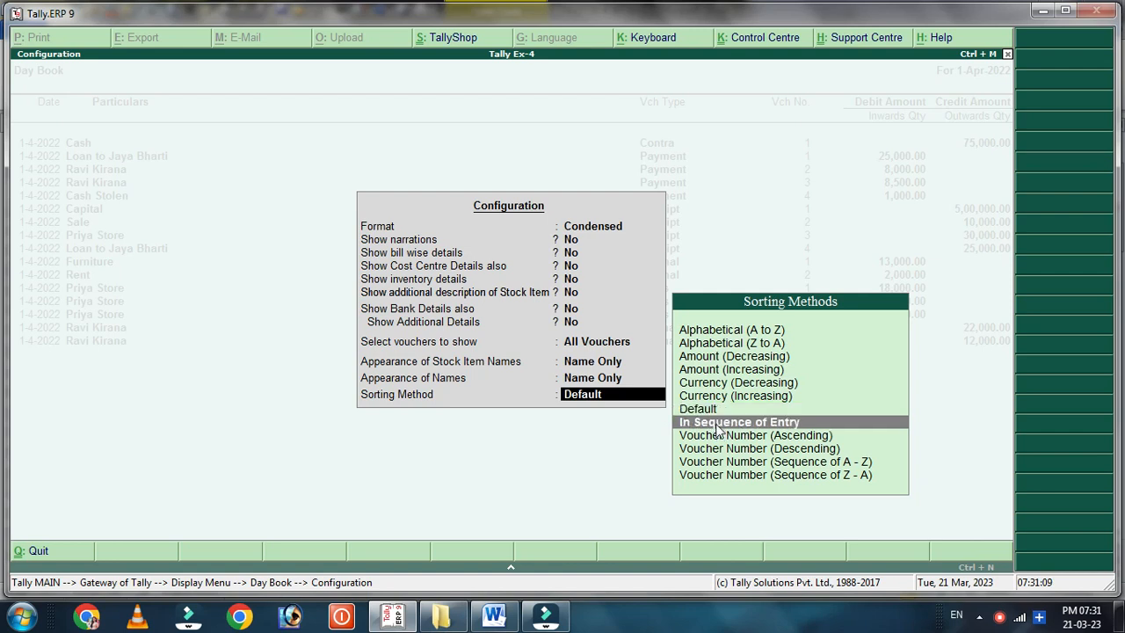
pyautogui.press('Return')
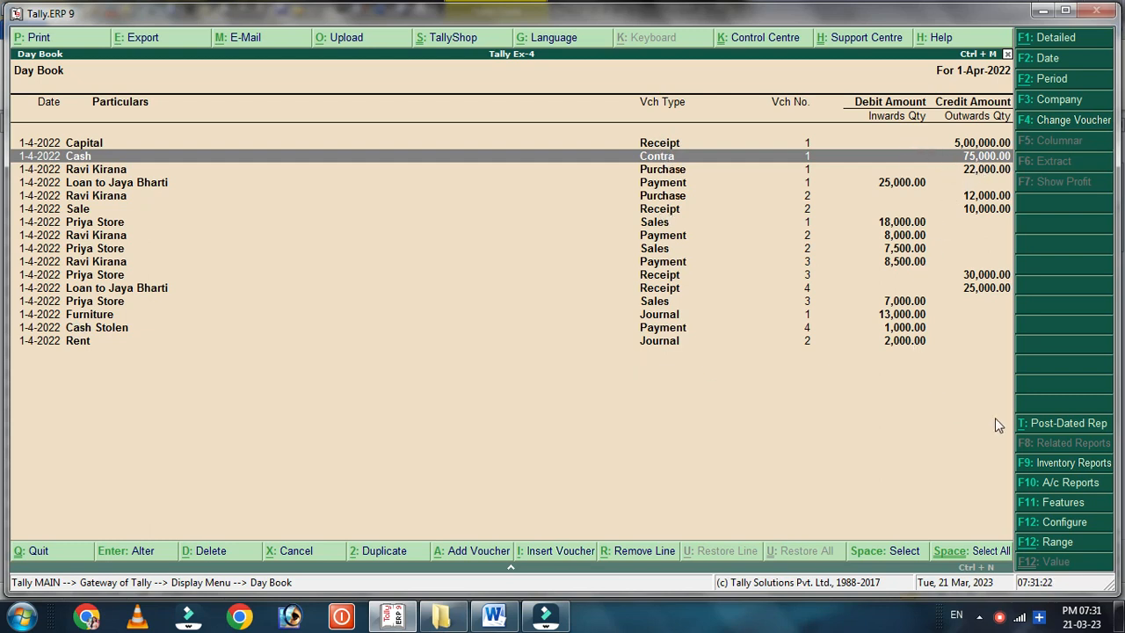
# Step: Leave the Day Book and review the Balance Sheet again in its detailed view
pyautogui.press('Escape')
pyautogui.press('Escape')
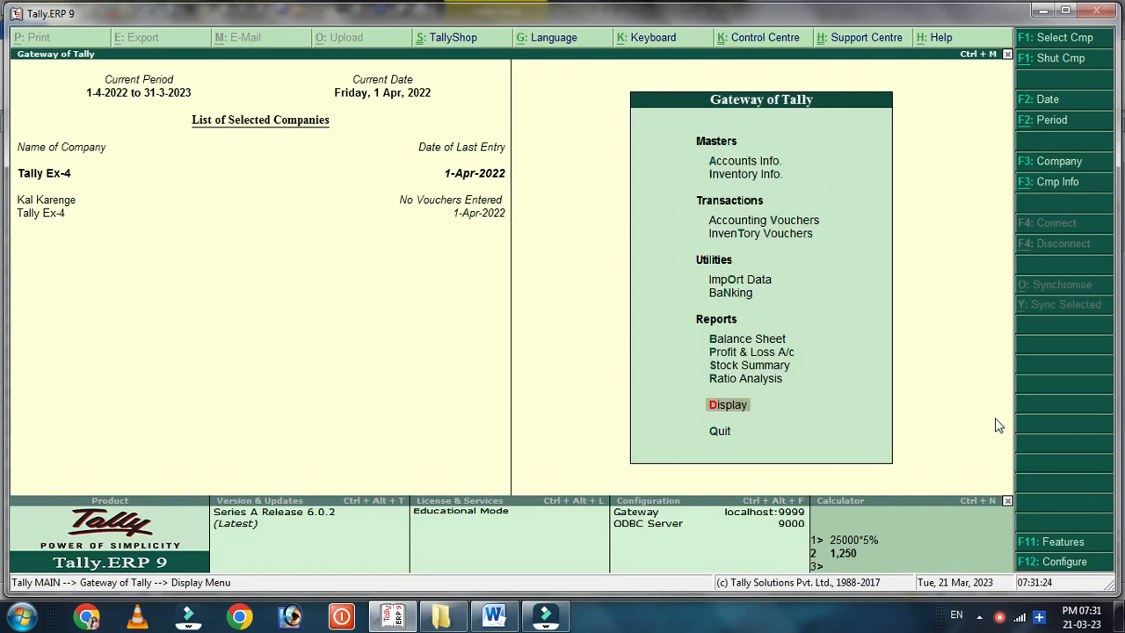
pyautogui.click(761, 340)
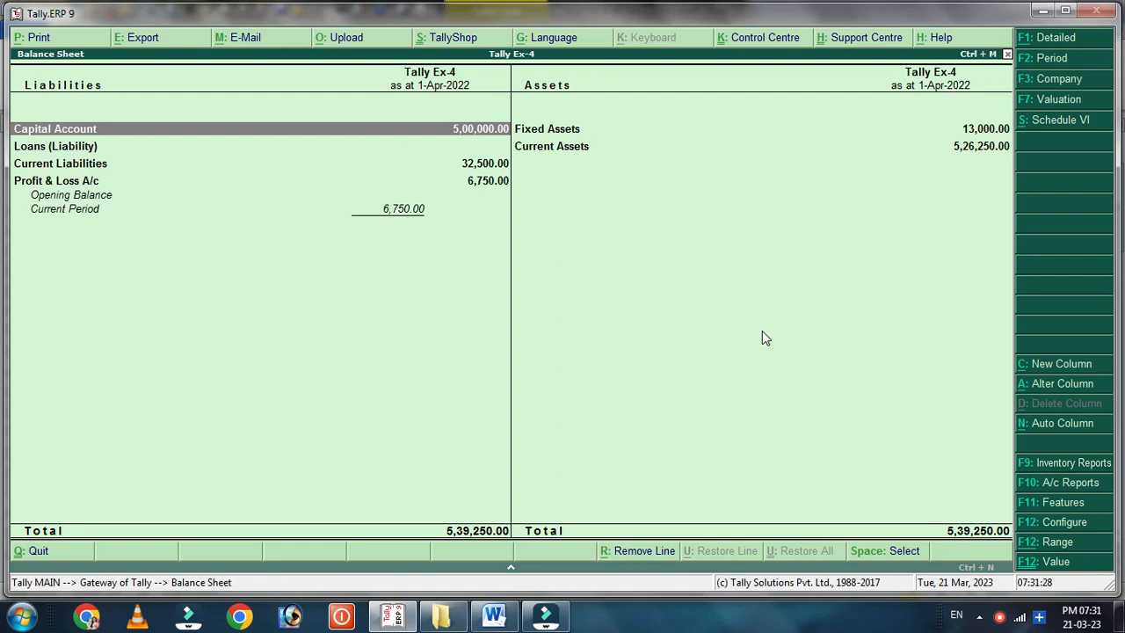
pyautogui.hotkey('alt', 'F1')
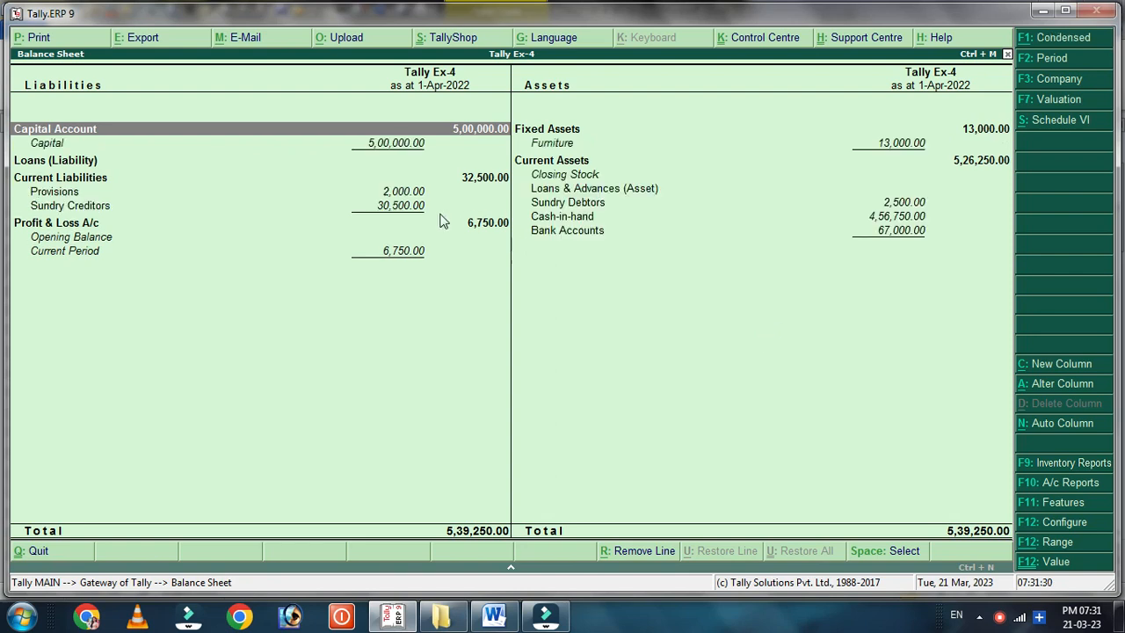